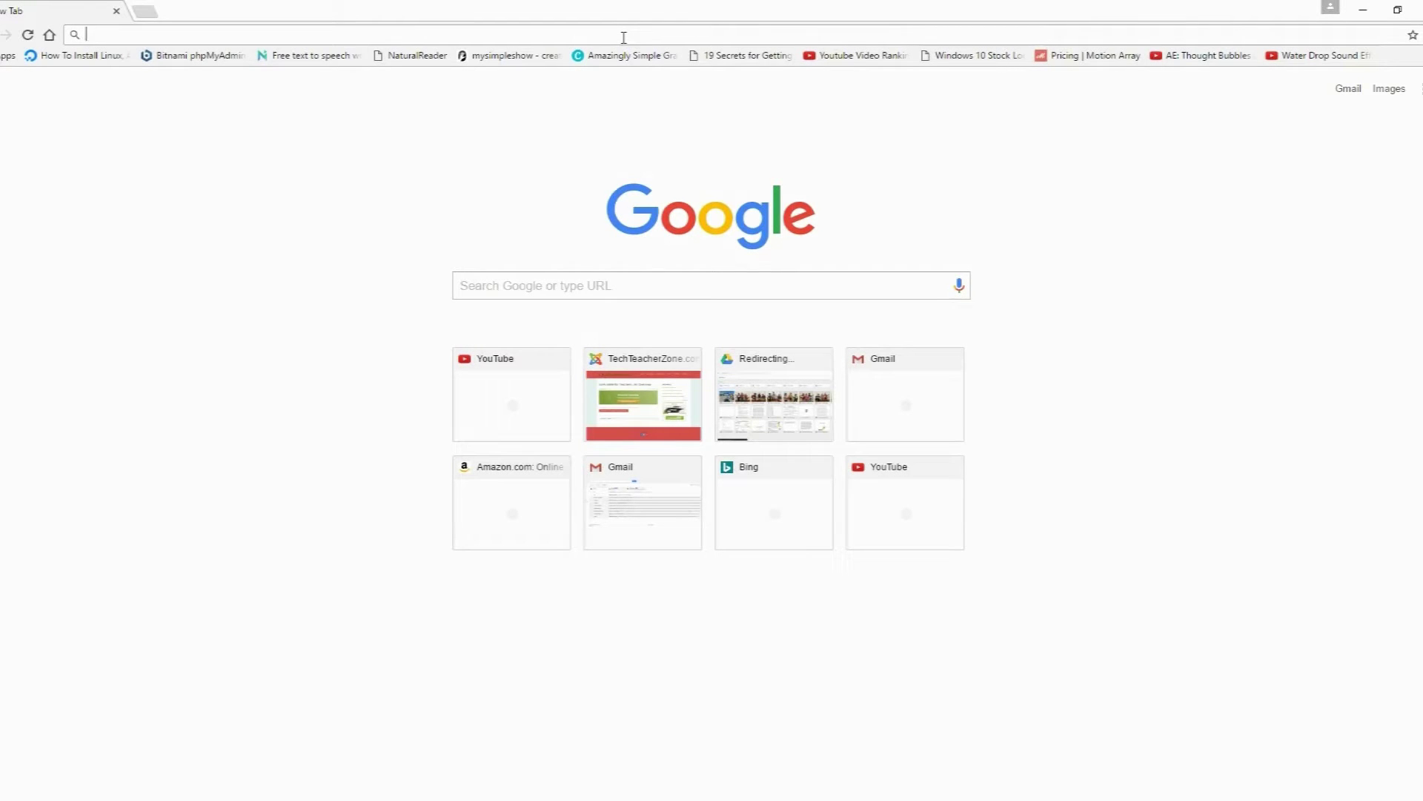
# Step: Sign up on joomla.com for a free site with subdomain testdemo17, accepting the terms
pyautogui.write('joomla.com')
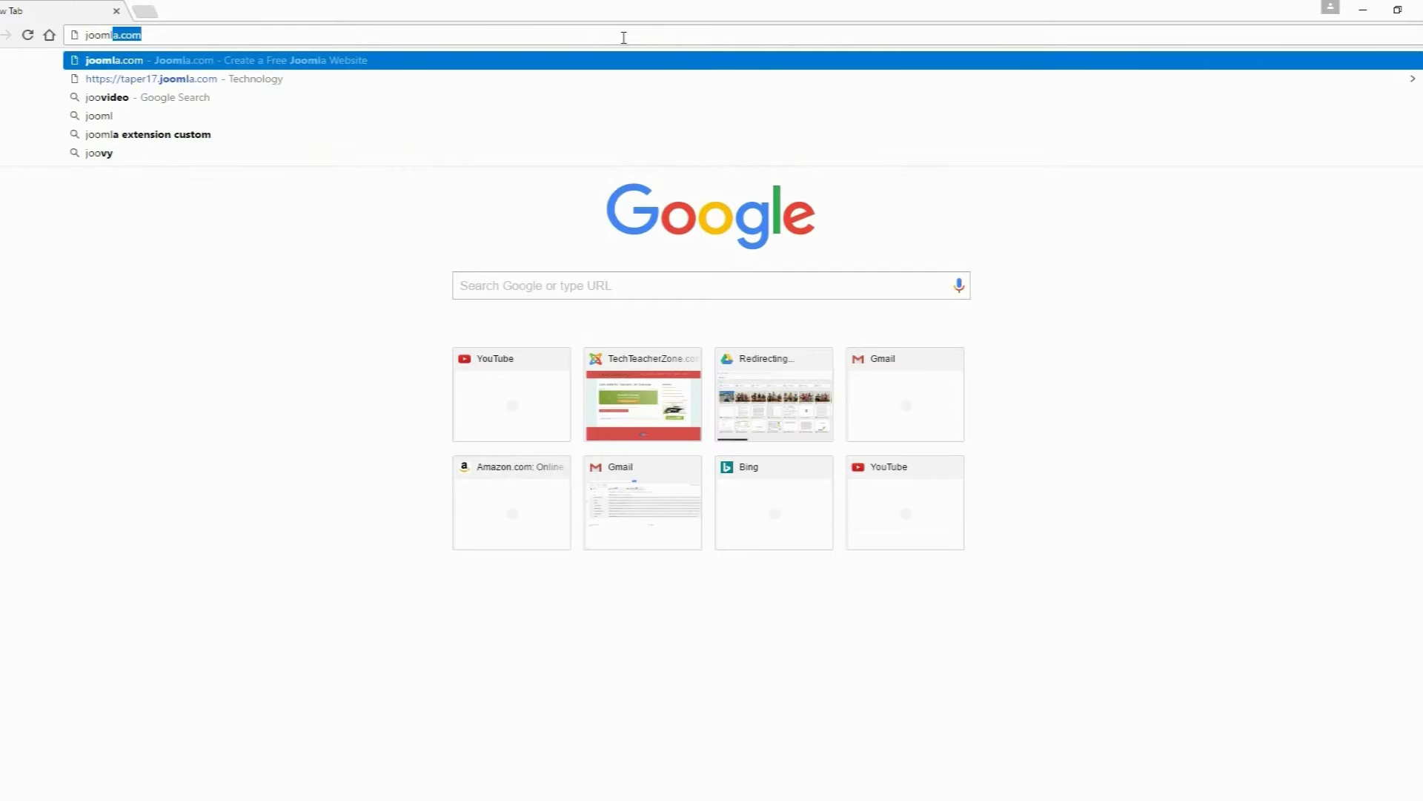
pyautogui.press('Return')
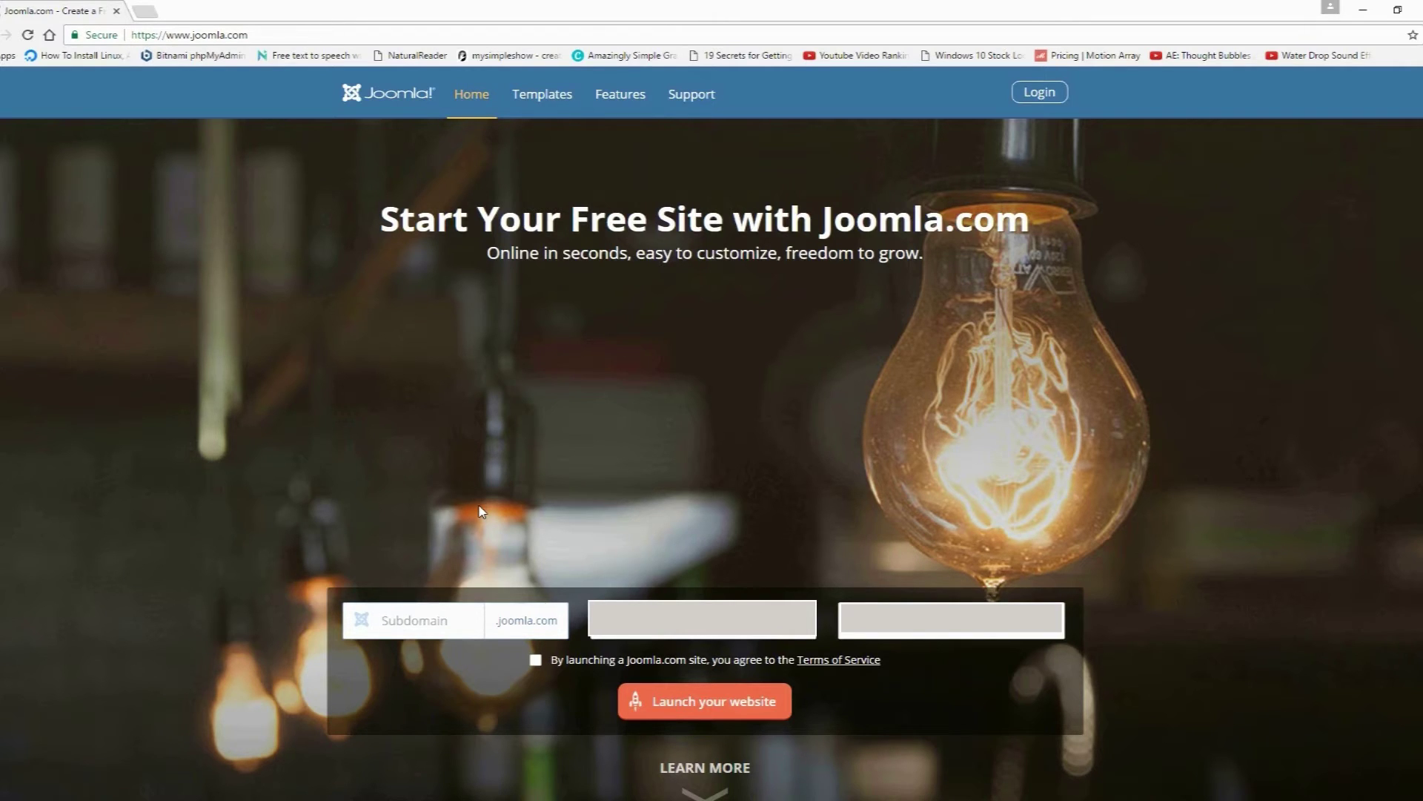
pyautogui.write('testdemo17')
pyautogui.press('Tab')
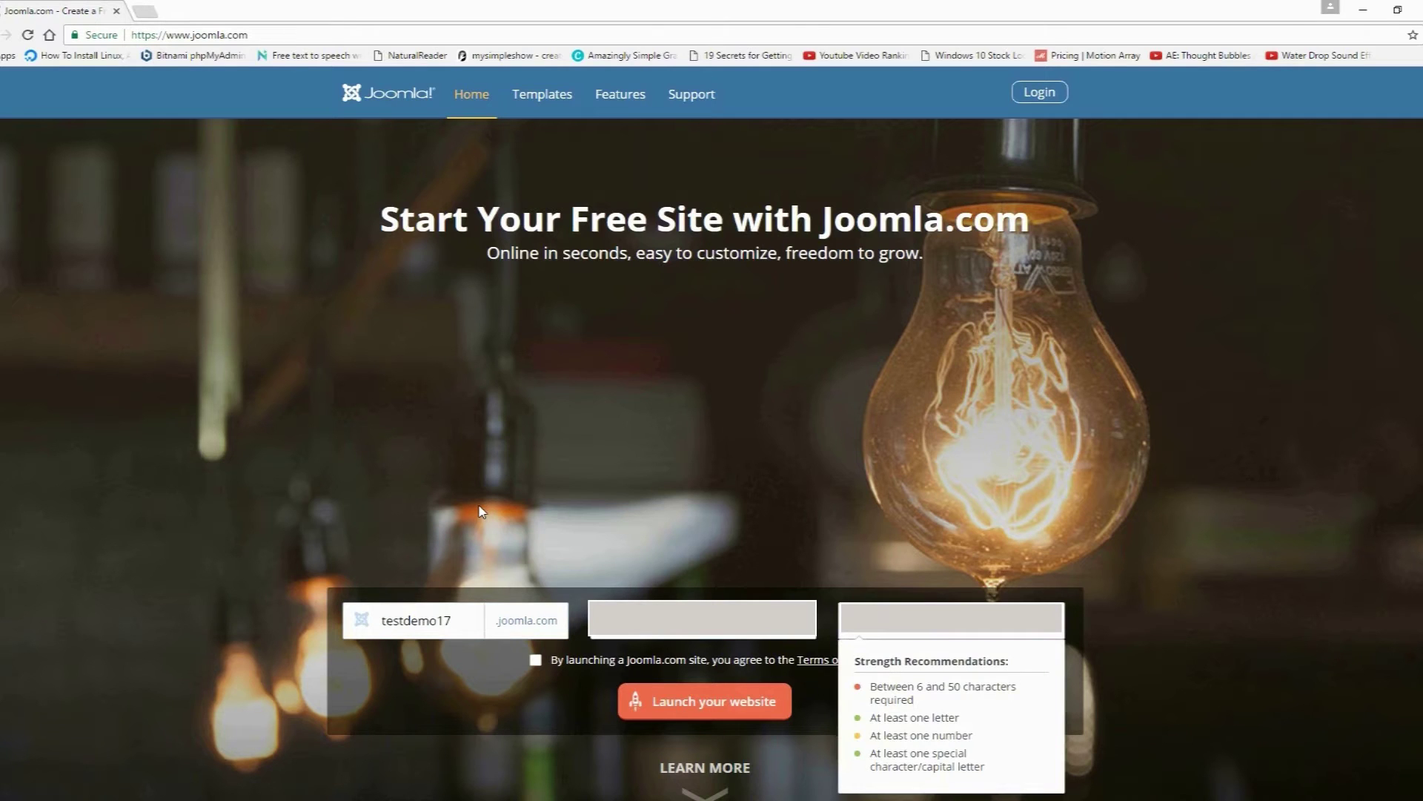
pyautogui.click(535, 660)
pyautogui.click(695, 704)
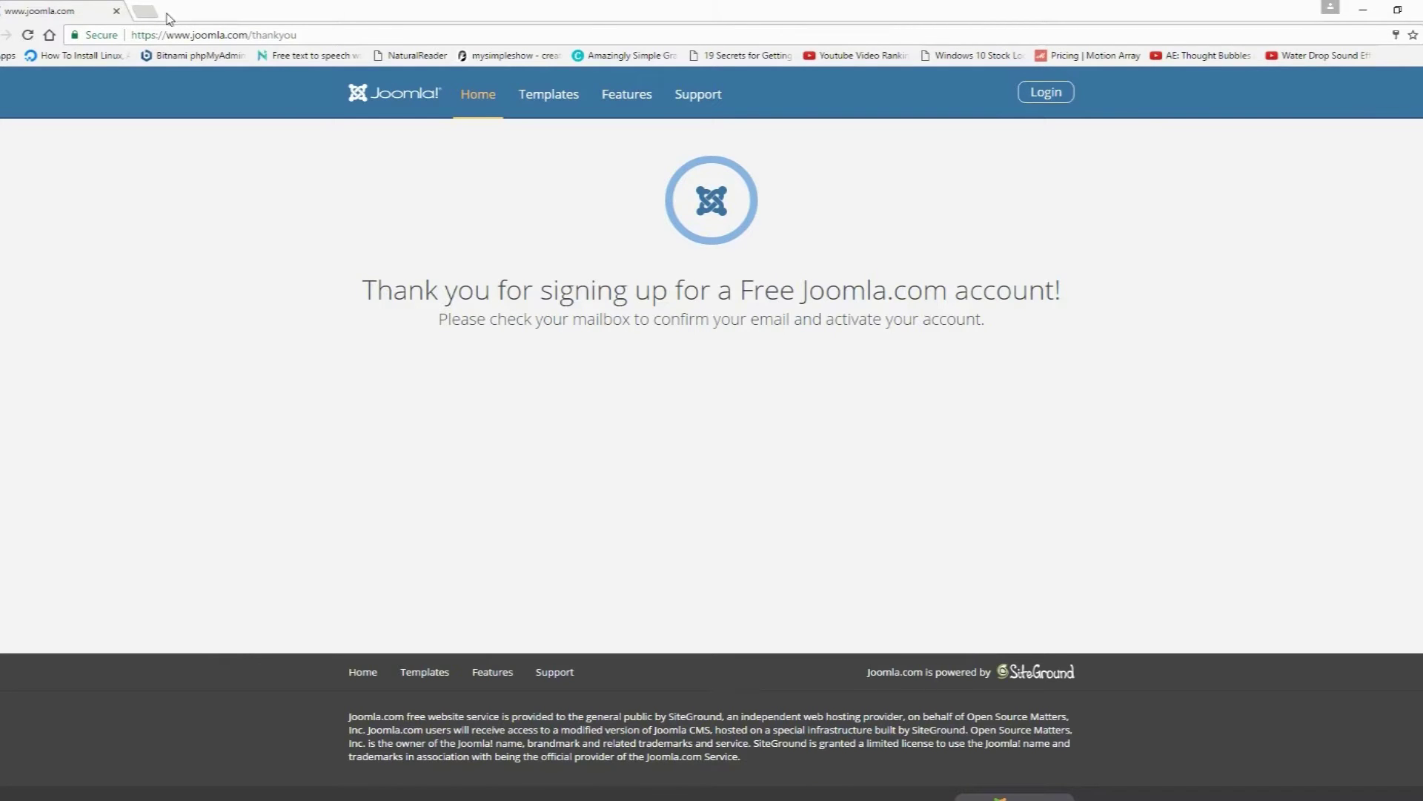
# Step: In a new tab, follow the activation link in Joomla's confirmation email
pyautogui.click(149, 14)
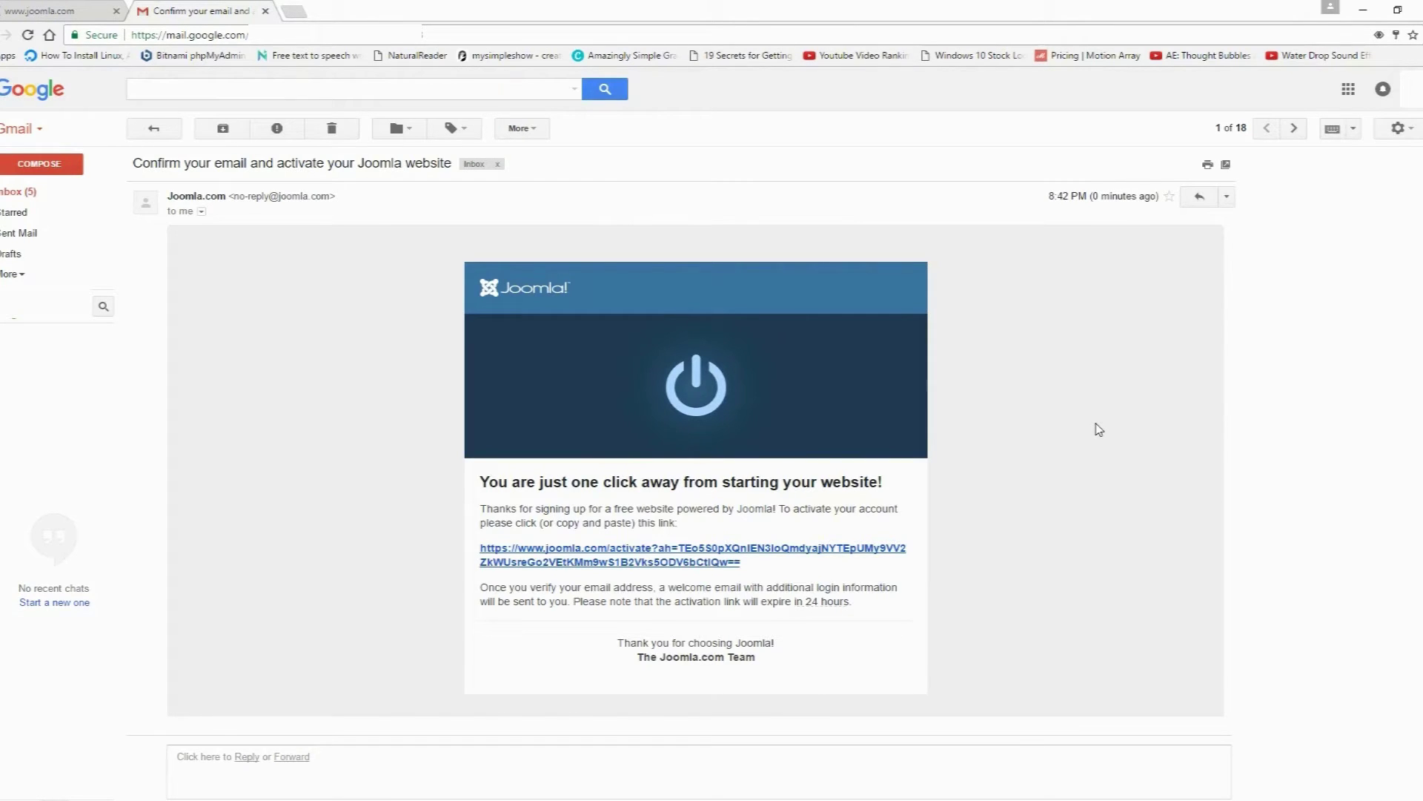
pyautogui.click(679, 561)
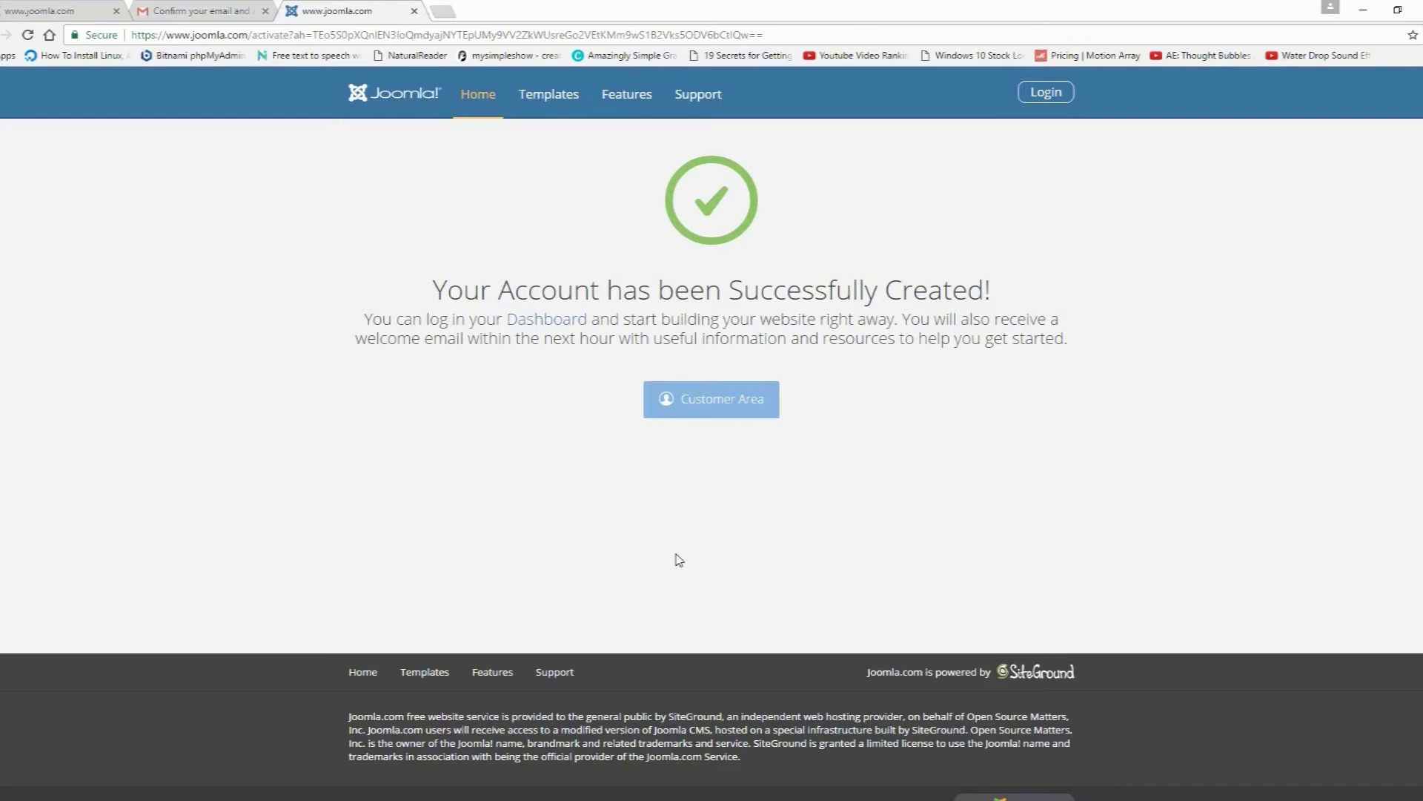
# Step: From the Customer Area, review testdemo17's gear-menu options and enter its administrator Control Panel
pyautogui.click(713, 406)
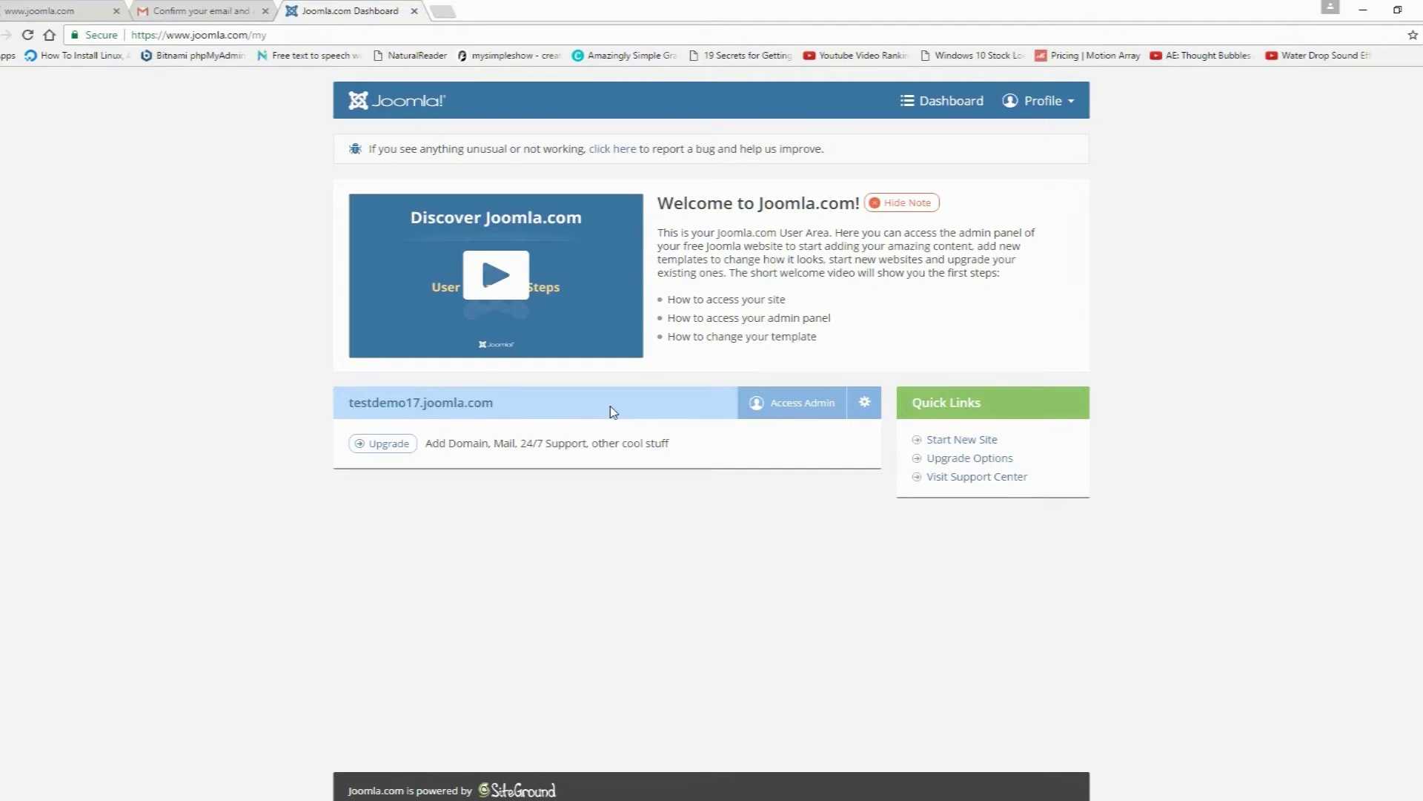
pyautogui.click(865, 402)
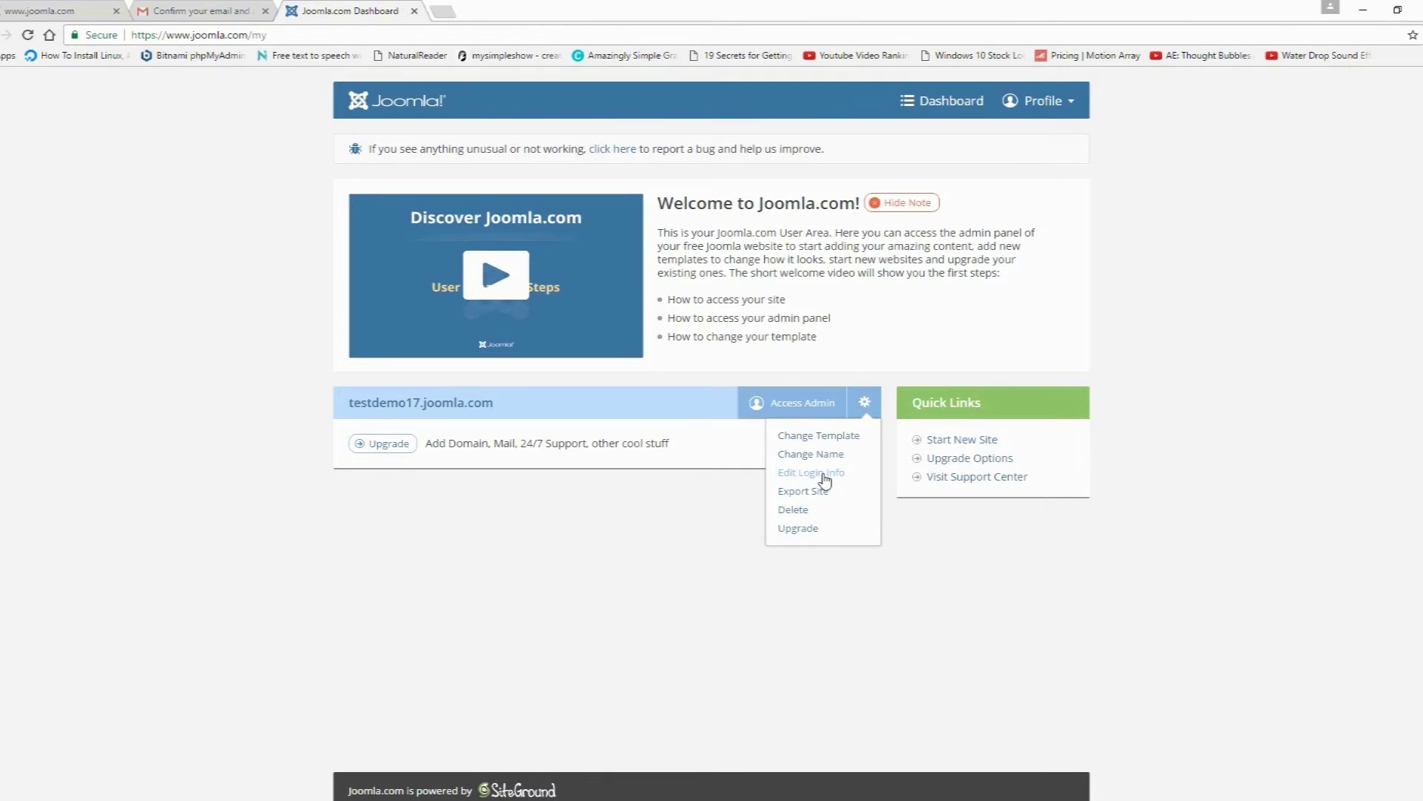
pyautogui.click(715, 499)
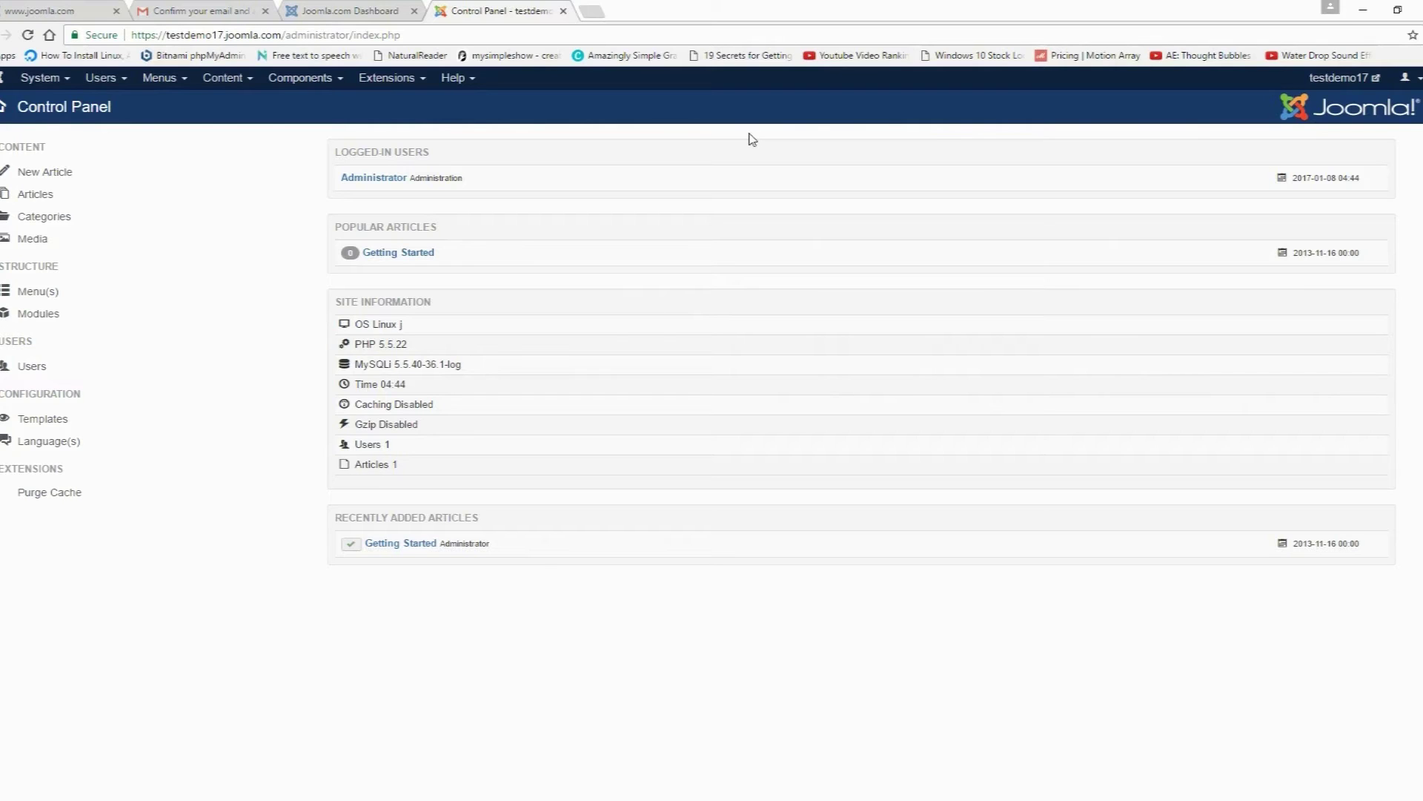
# Step: Open the testdemo17 frontend in a new tab and compare it with the Control Panel
pyautogui.click(1340, 79)
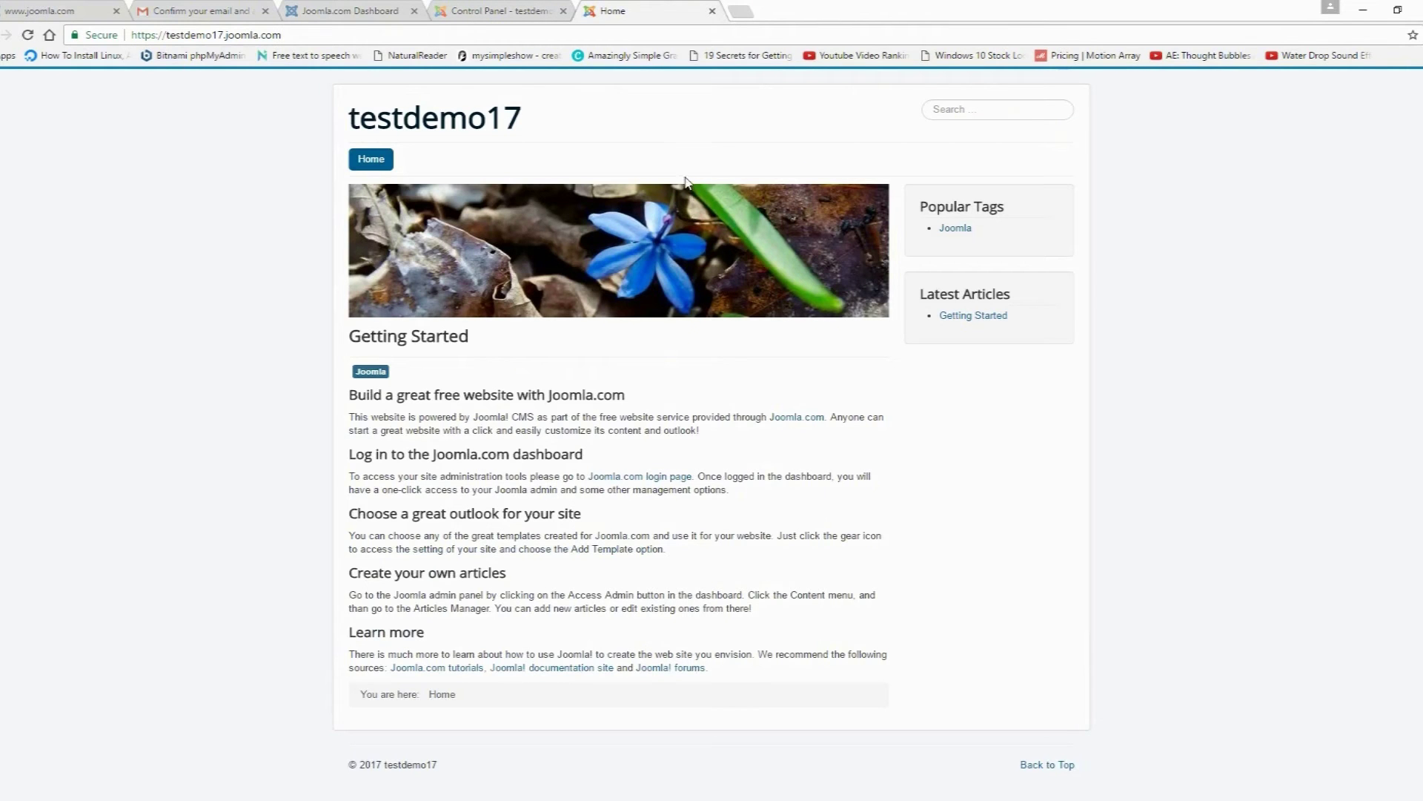
pyautogui.click(511, 11)
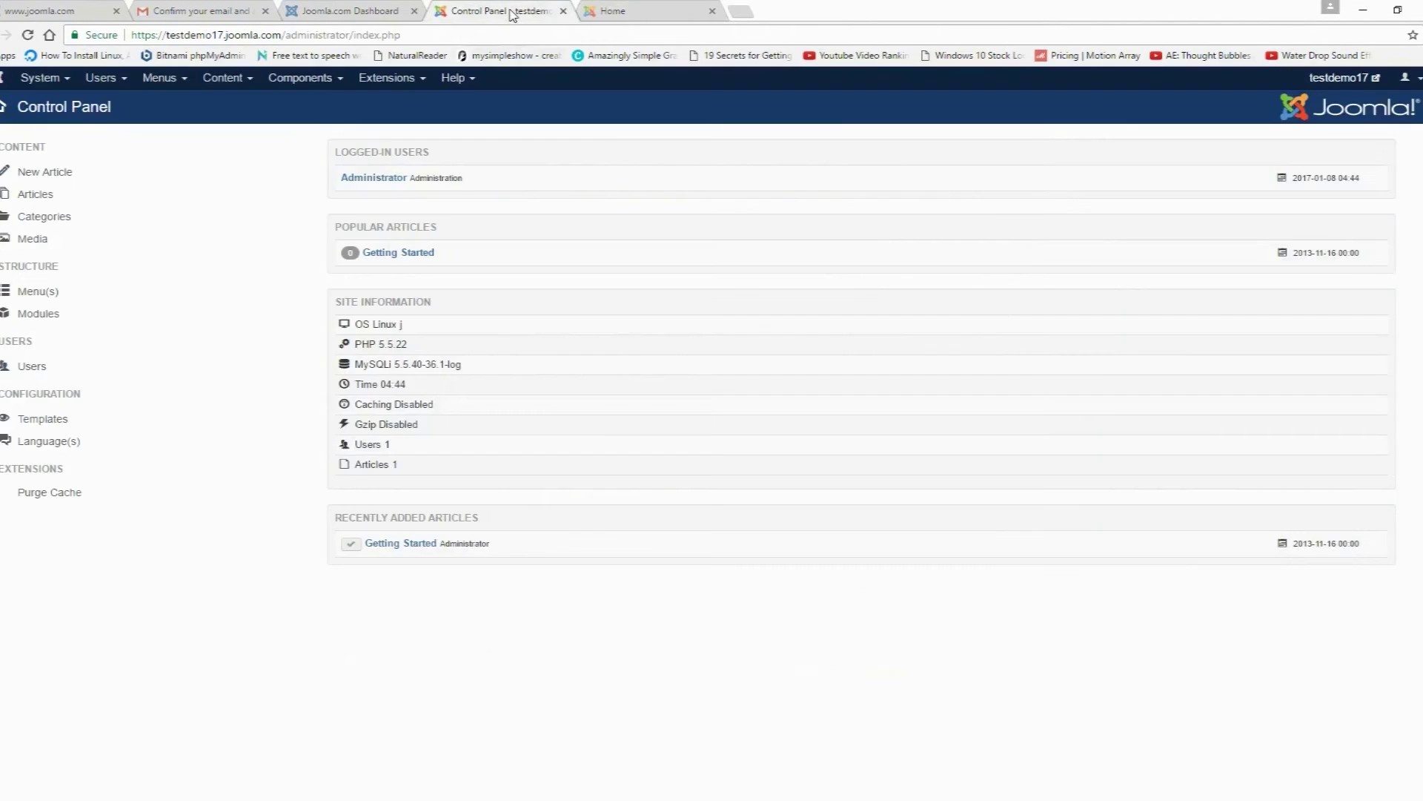
pyautogui.click(637, 12)
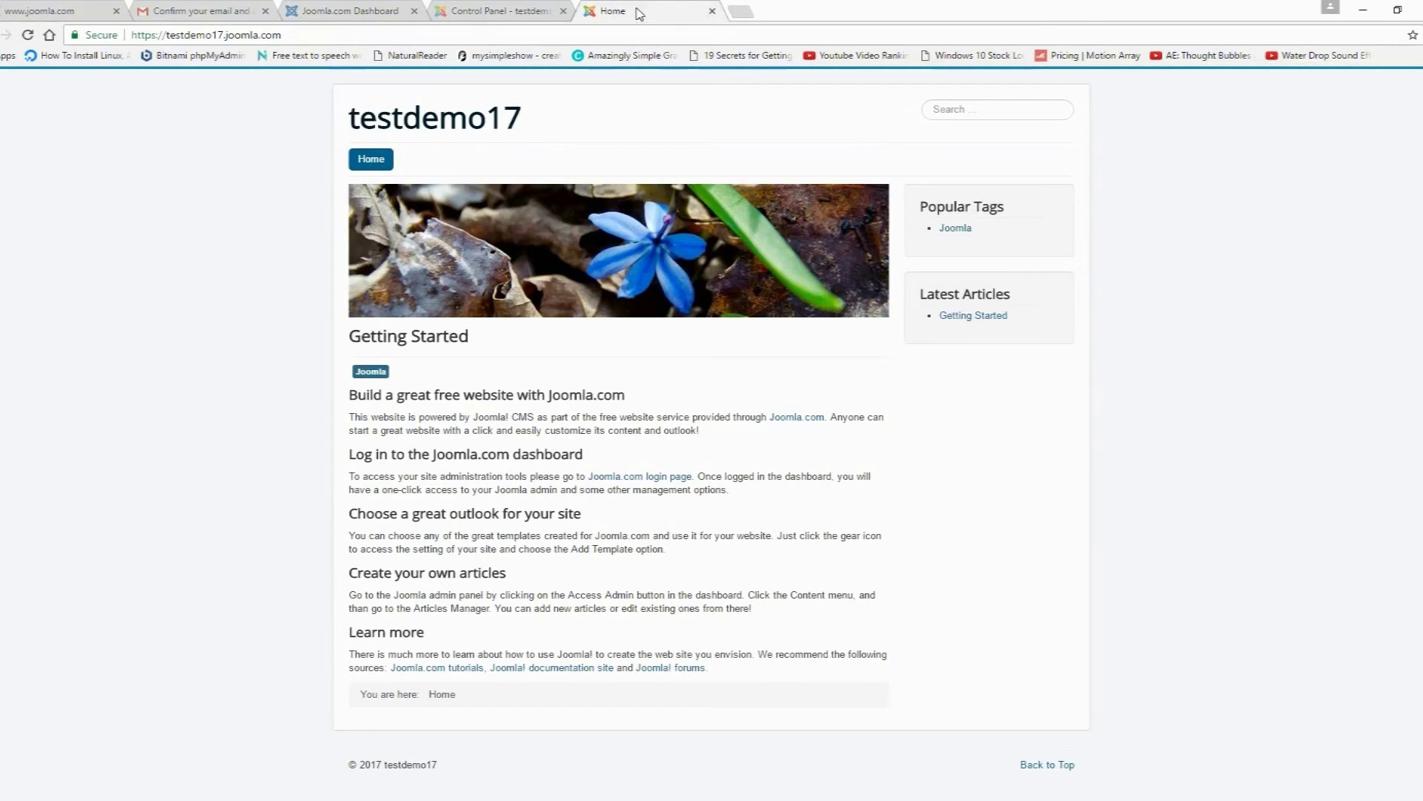
pyautogui.click(502, 12)
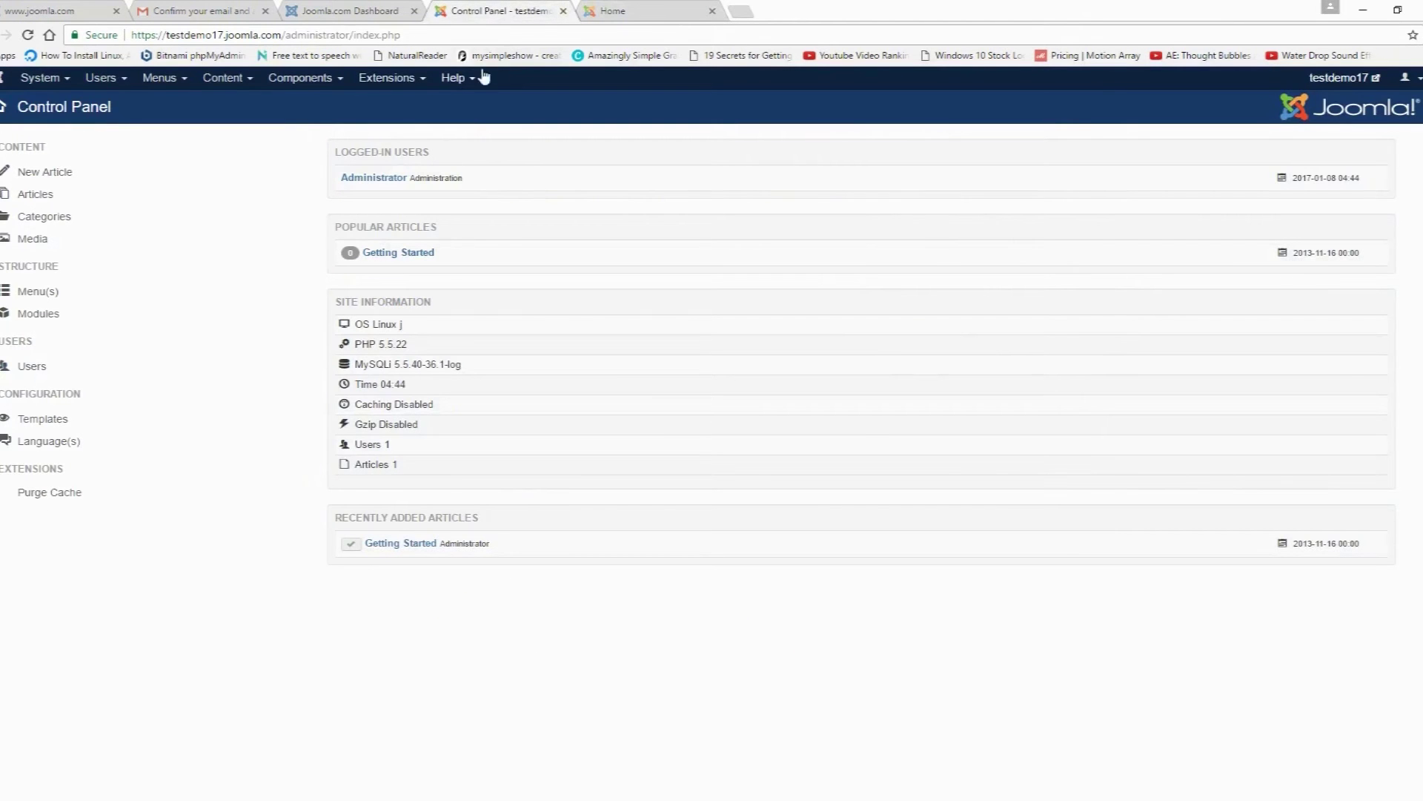
pyautogui.click(612, 12)
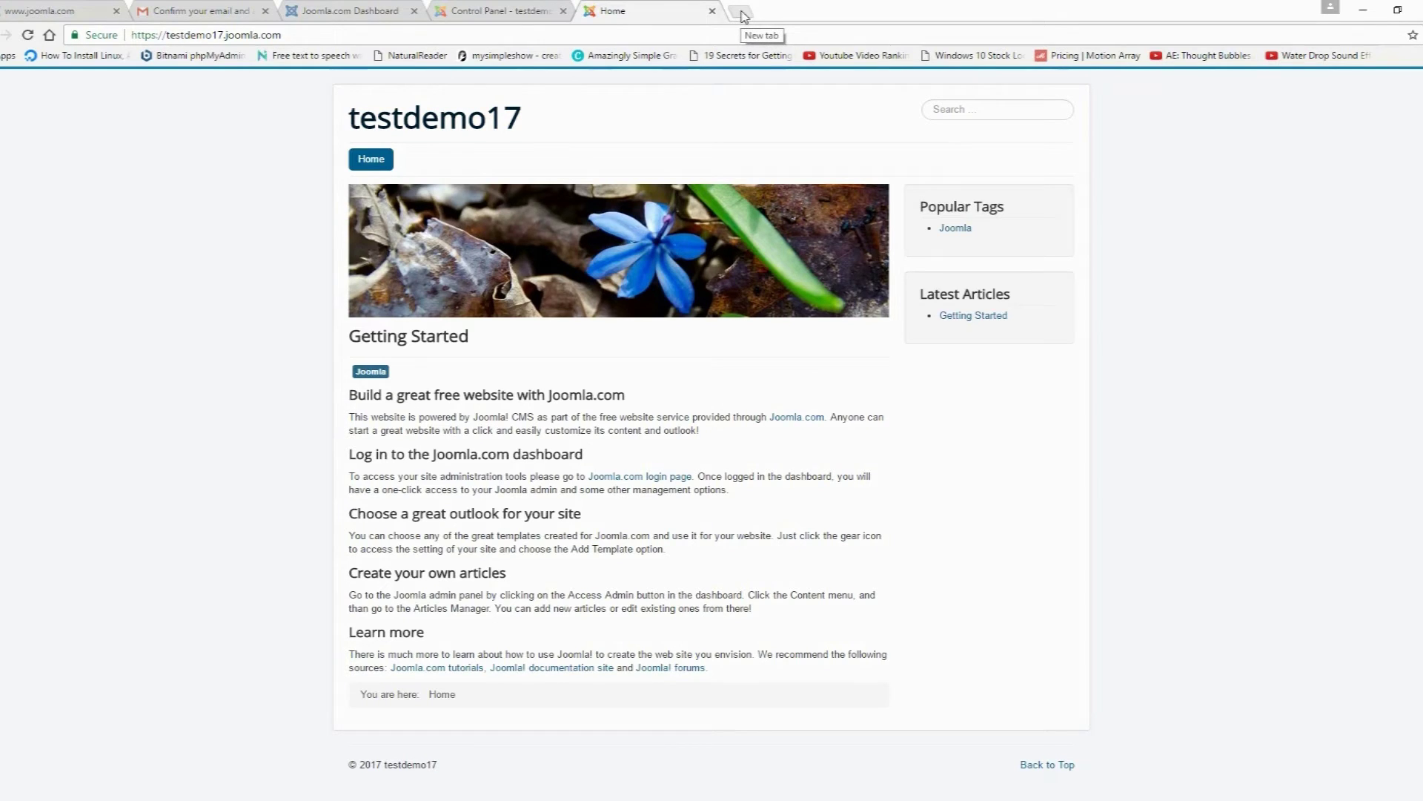
# Step: On cooltext.com, create a Skate-style logo with the text TestDemo17
pyautogui.click(743, 14)
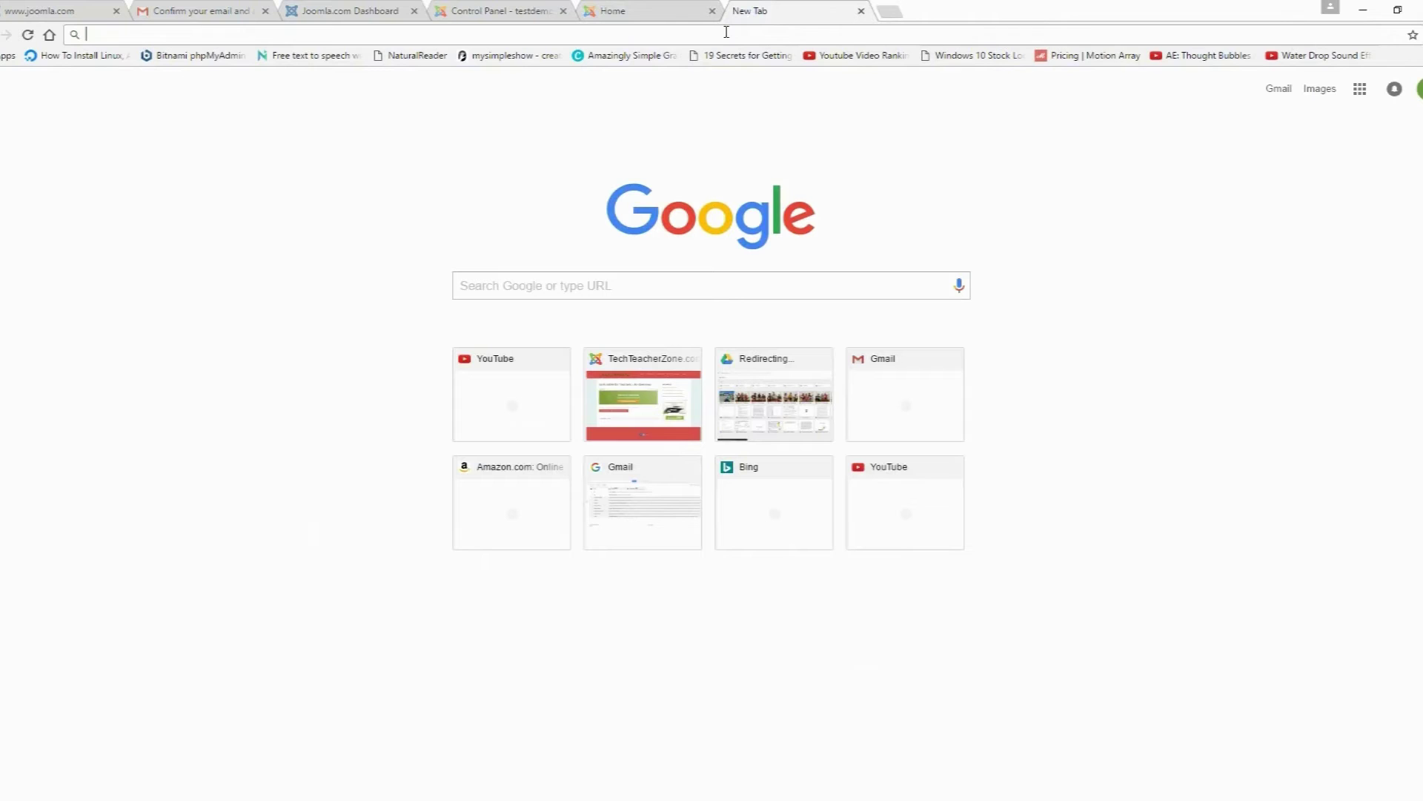
pyautogui.write('coolte')
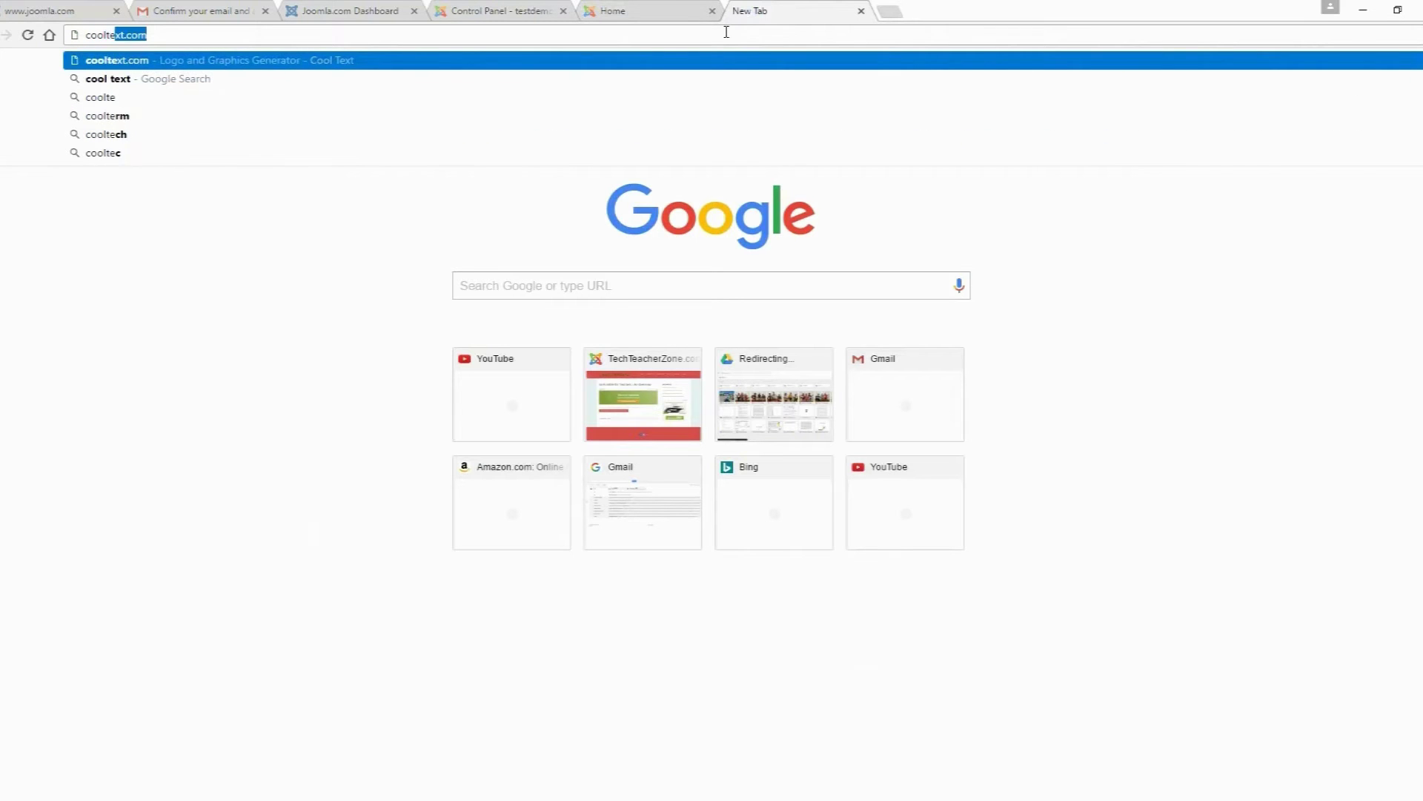
pyautogui.write('xt.com')
pyautogui.press('Return')
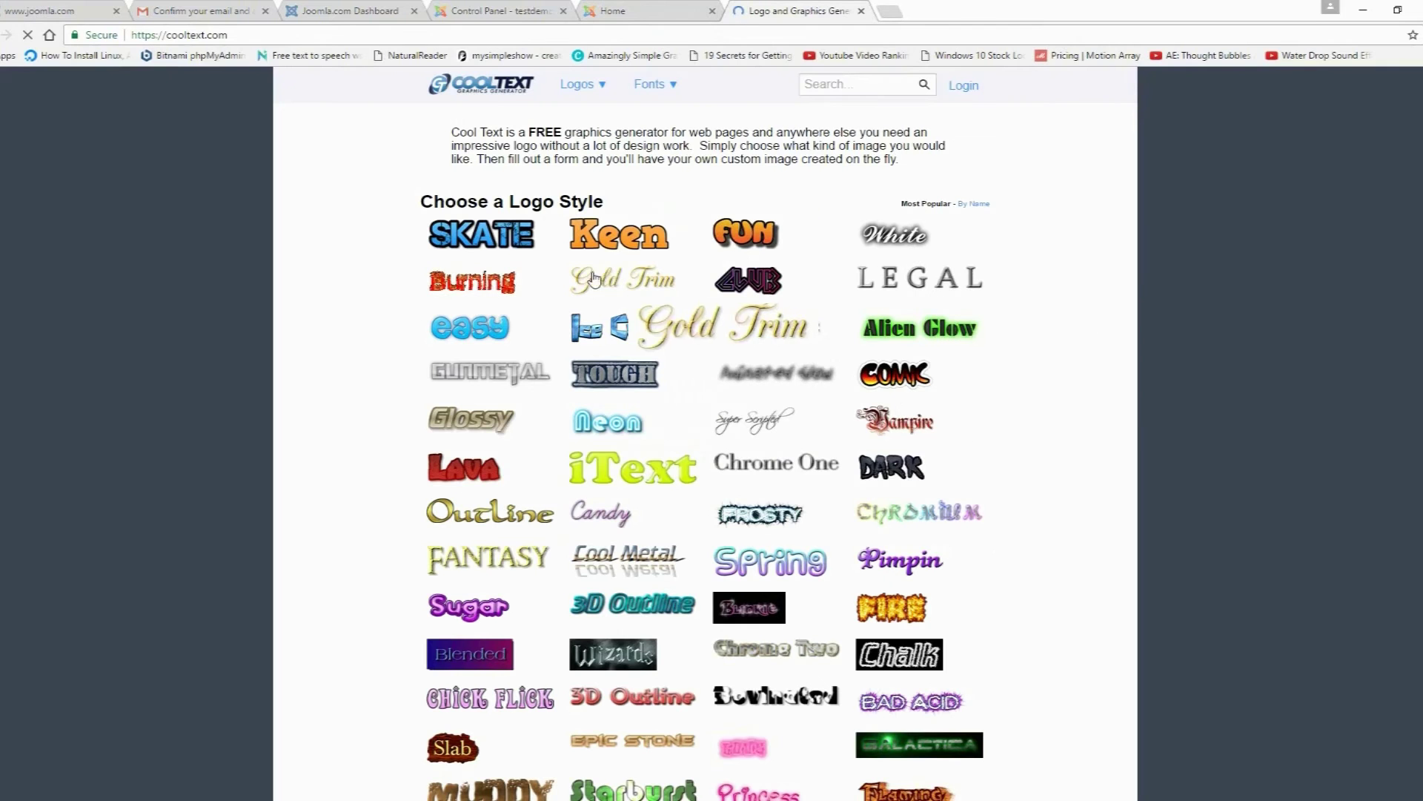
pyautogui.click(485, 245)
pyautogui.press('BackSpace')
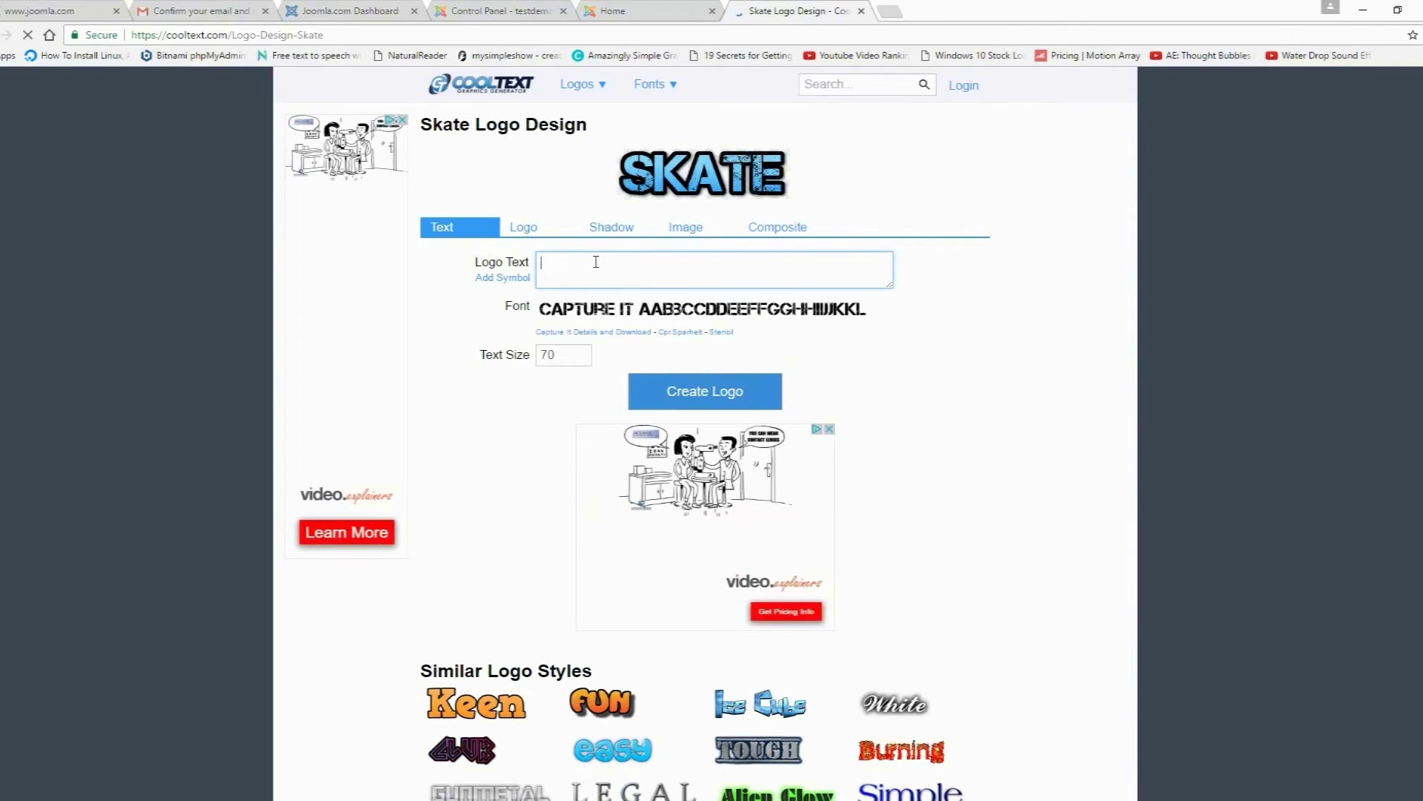
pyautogui.write('Test')
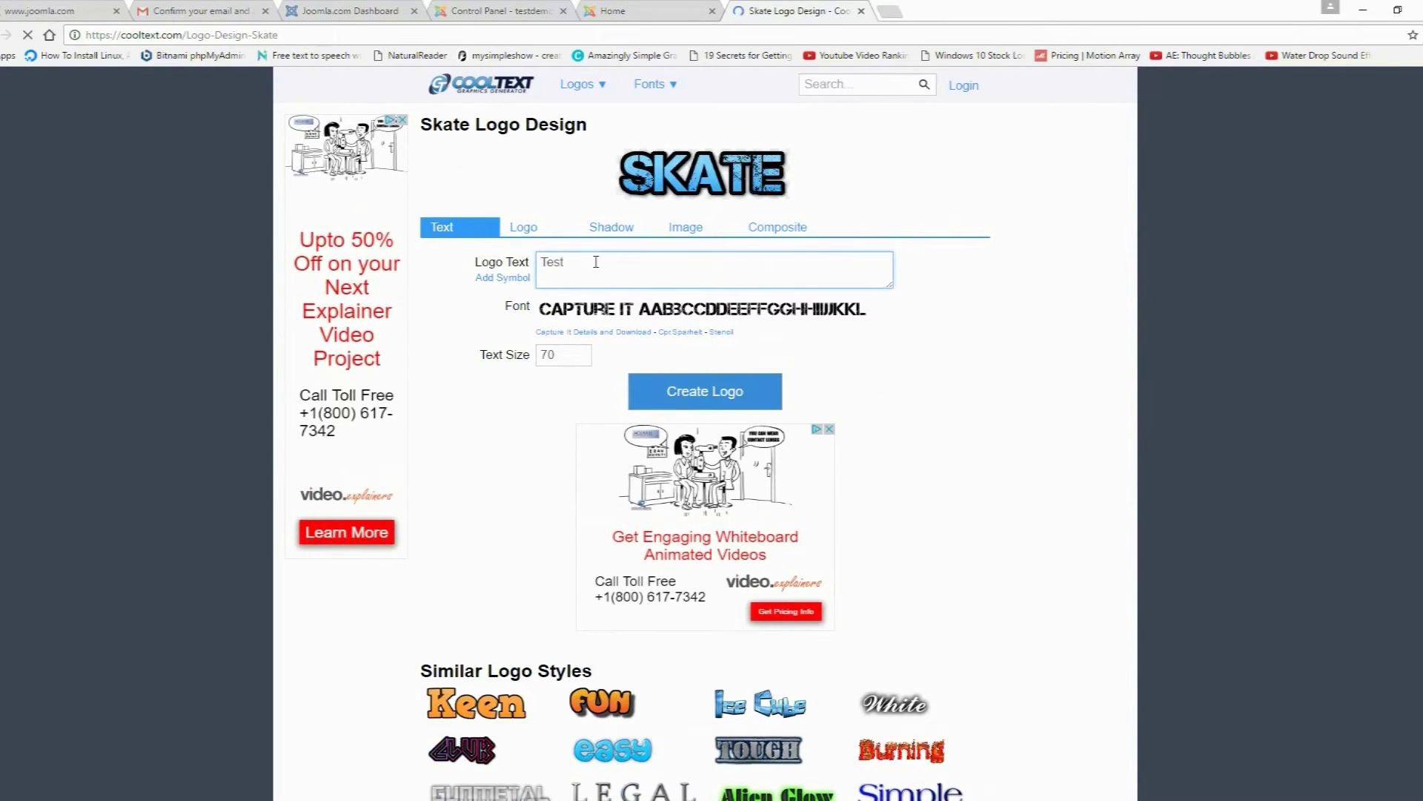
pyautogui.write('Demo1')
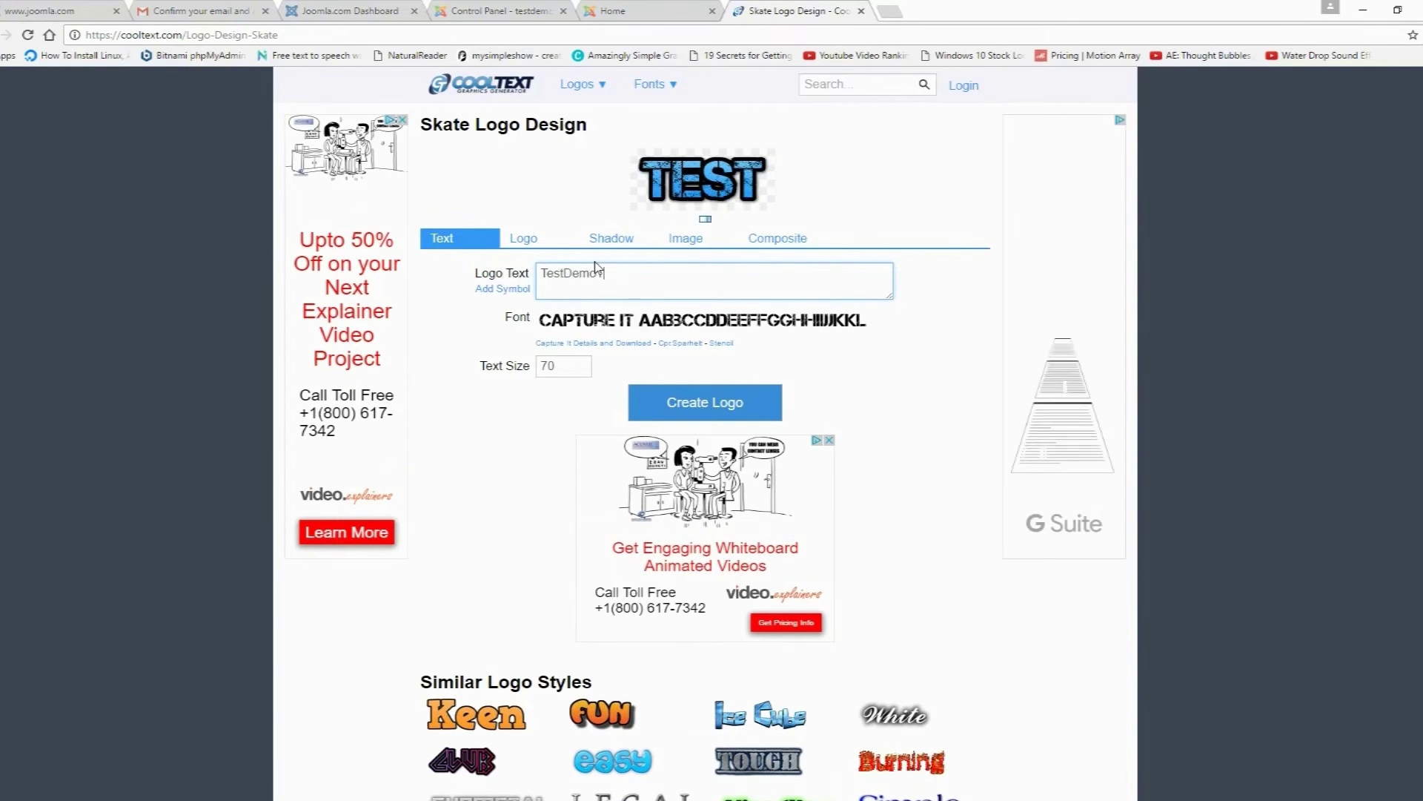
pyautogui.write('7')
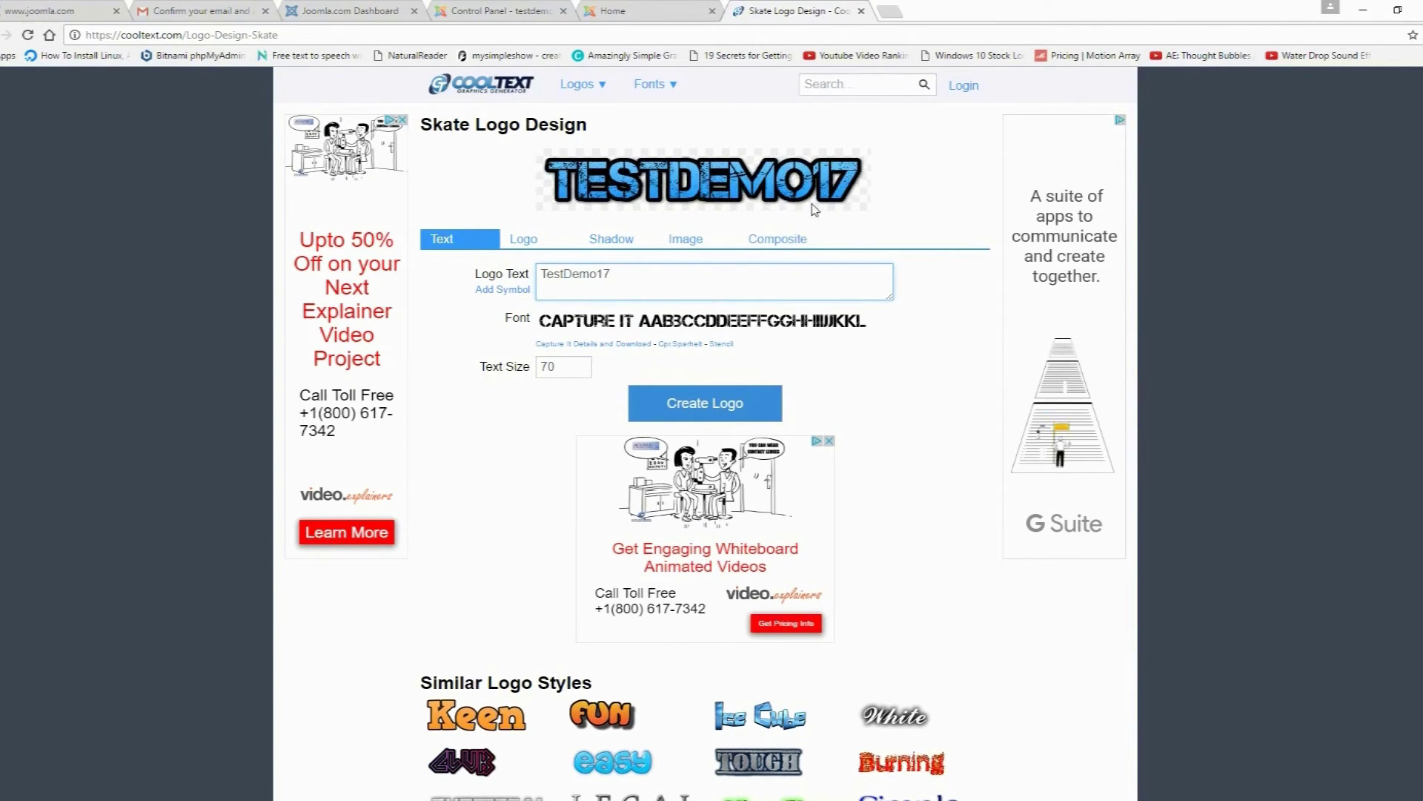
# Step: Save the TESTDEMO17 logo image as a PNG into Saved Pictures
pyautogui.rightClick(732, 179)
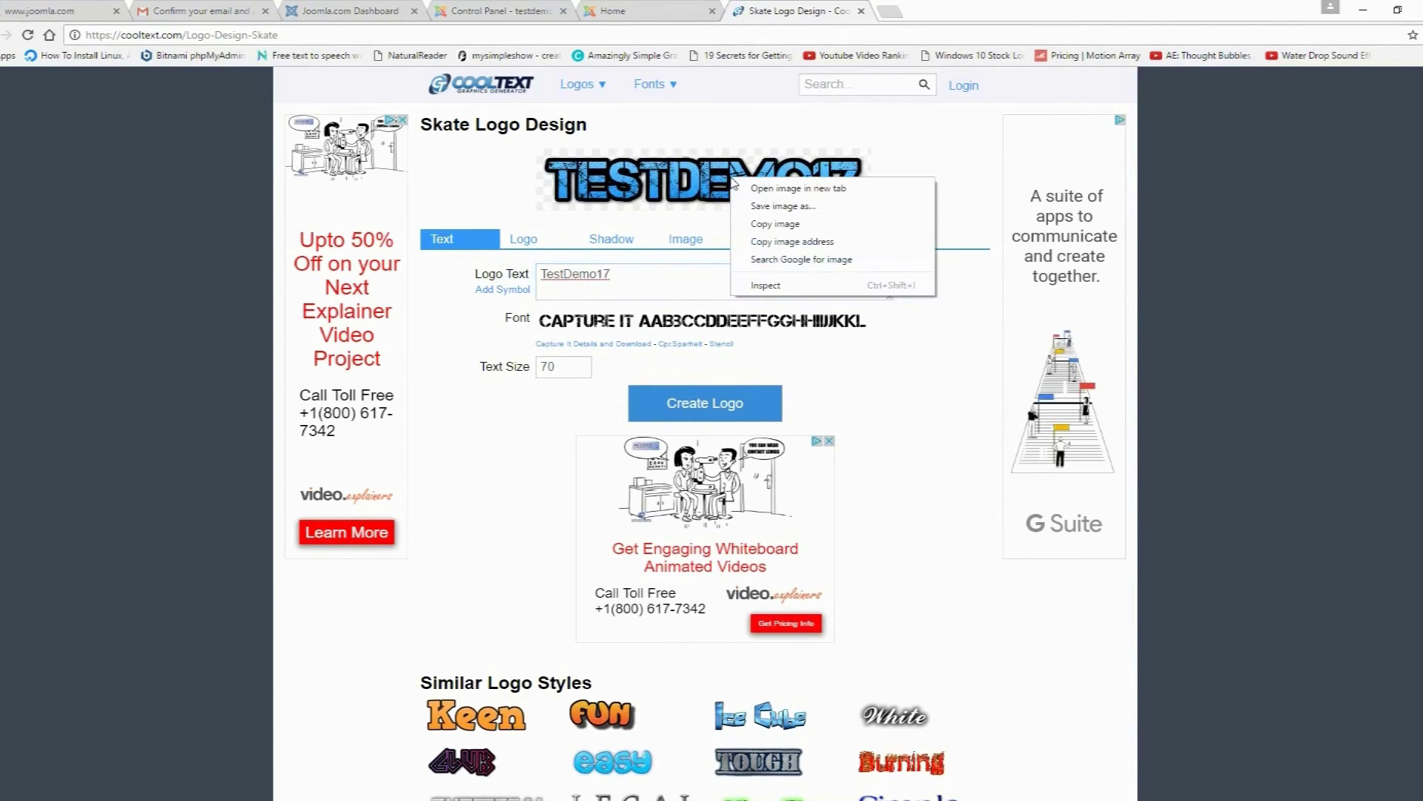
pyautogui.click(779, 206)
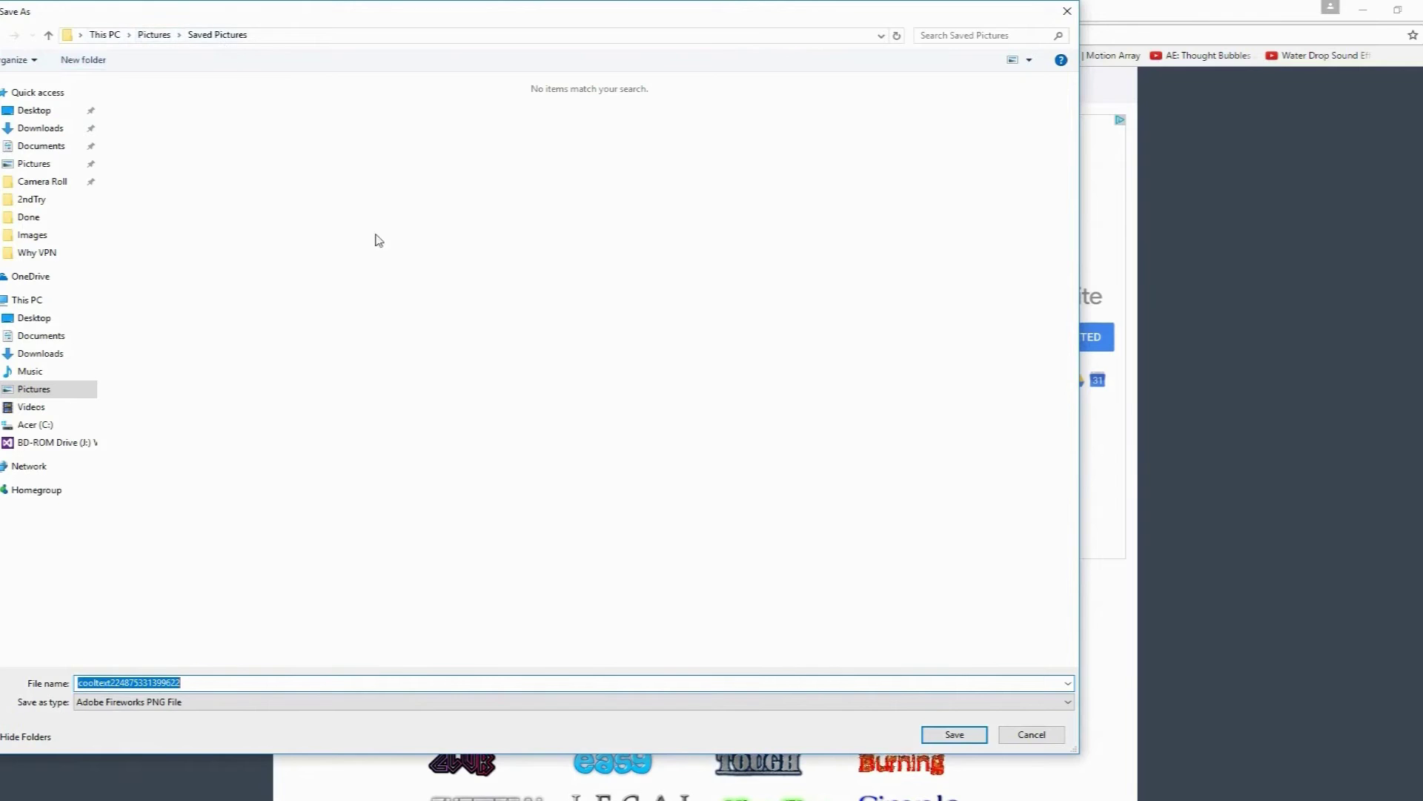
pyautogui.click(949, 736)
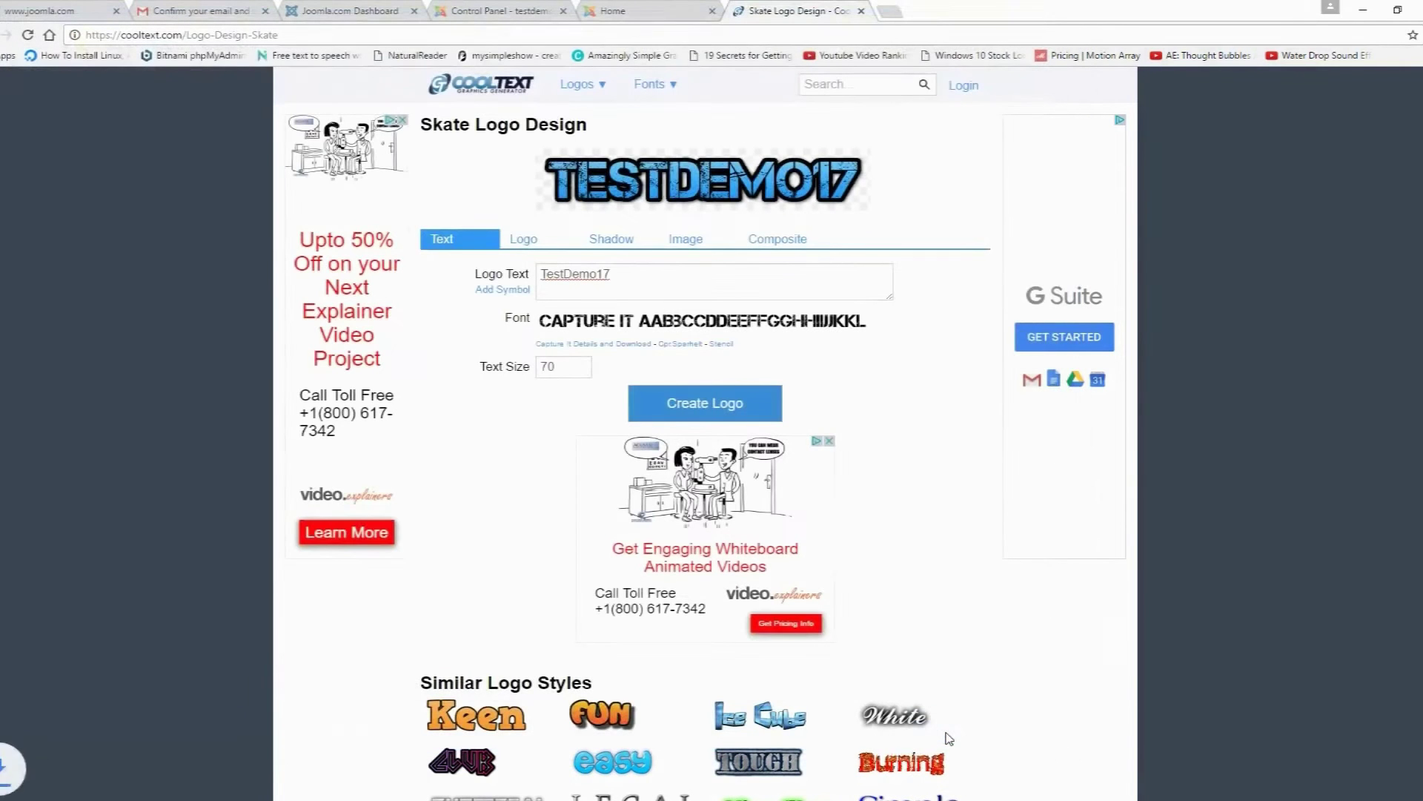
# Step: Open the Advanced options of the protostar - Default site template style
pyautogui.click(517, 14)
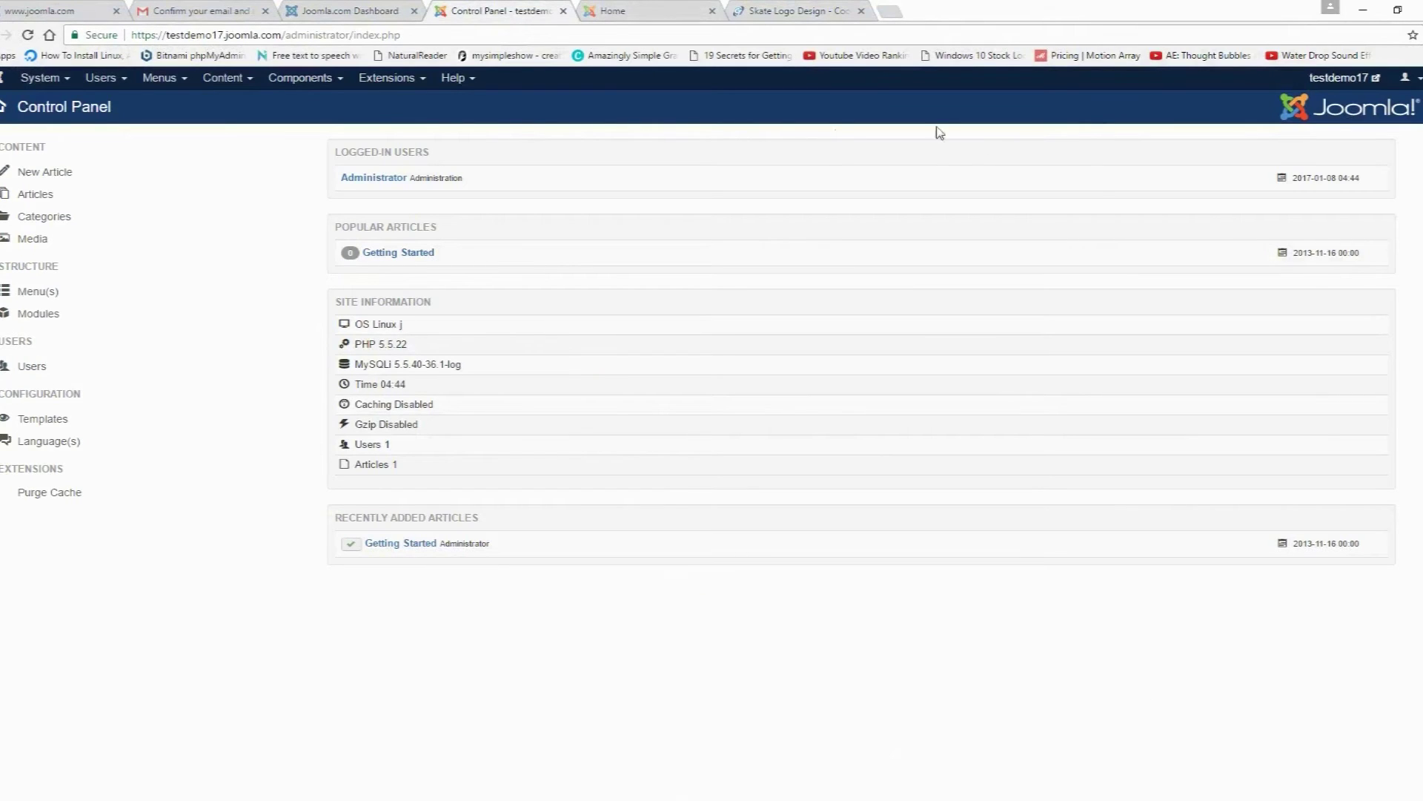
pyautogui.click(425, 80)
pyautogui.moveTo(419, 139)
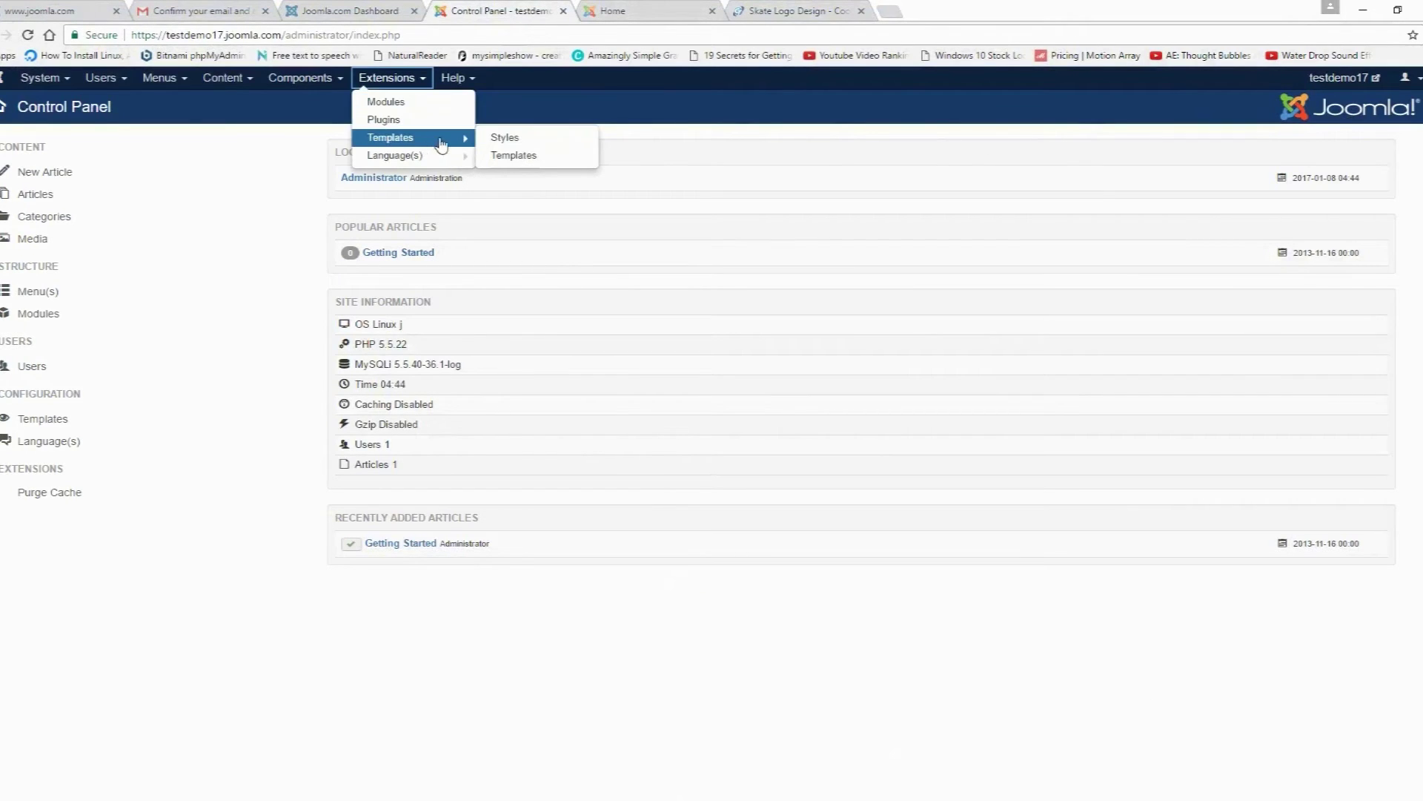
pyautogui.click(522, 141)
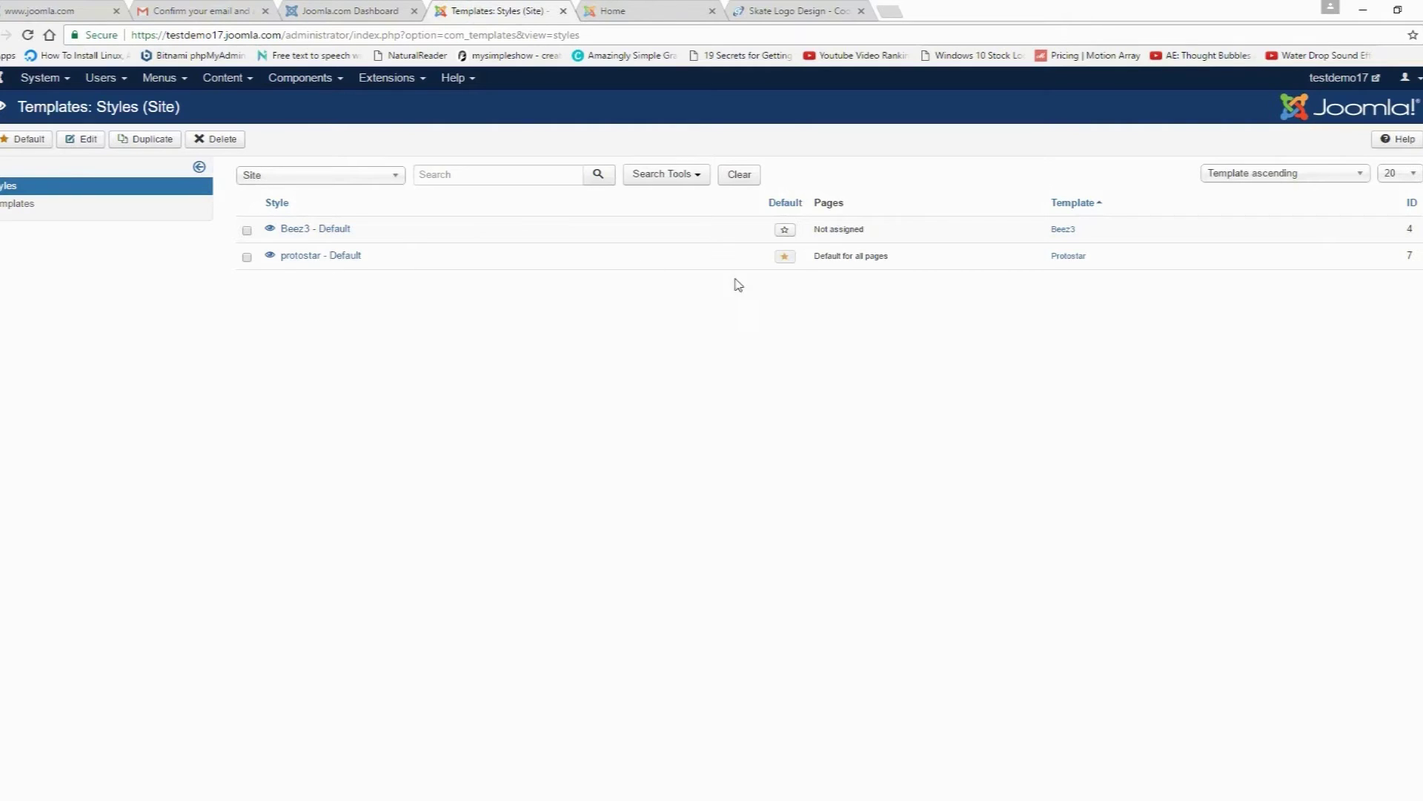
pyautogui.click(310, 256)
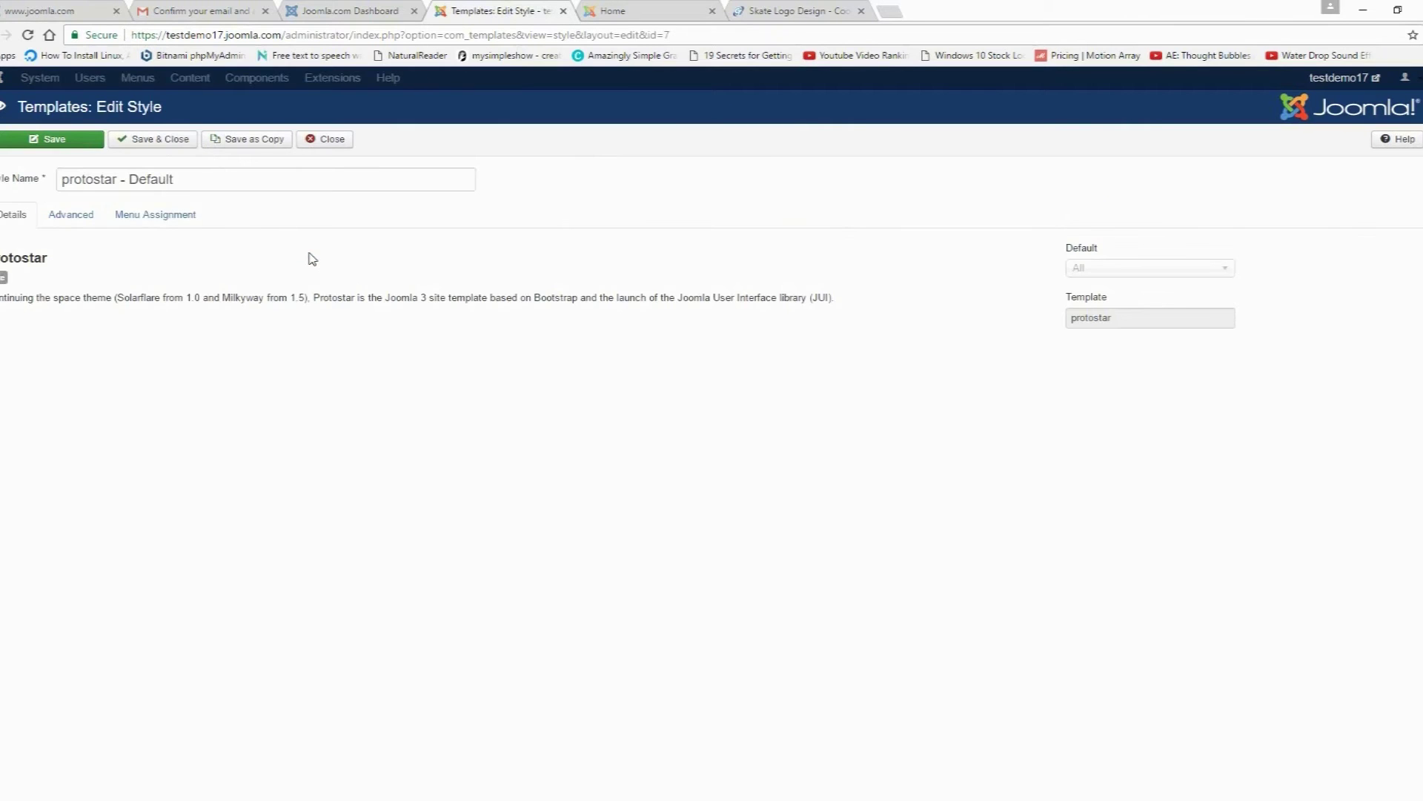
pyautogui.click(75, 215)
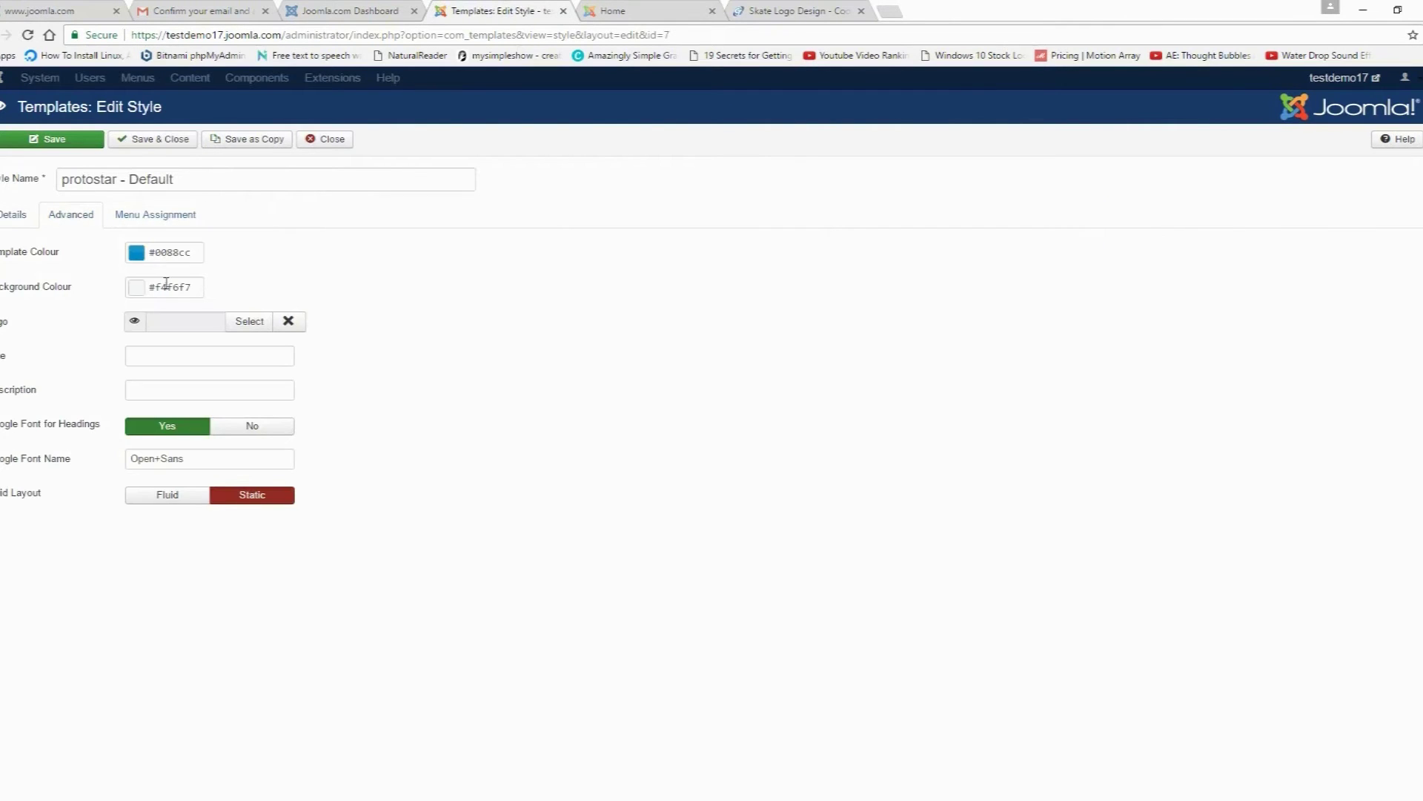
# Step: Upload the Cool Text PNG to the media library and set it as the logo
pyautogui.moveTo(2, 329)
pyautogui.click(252, 320)
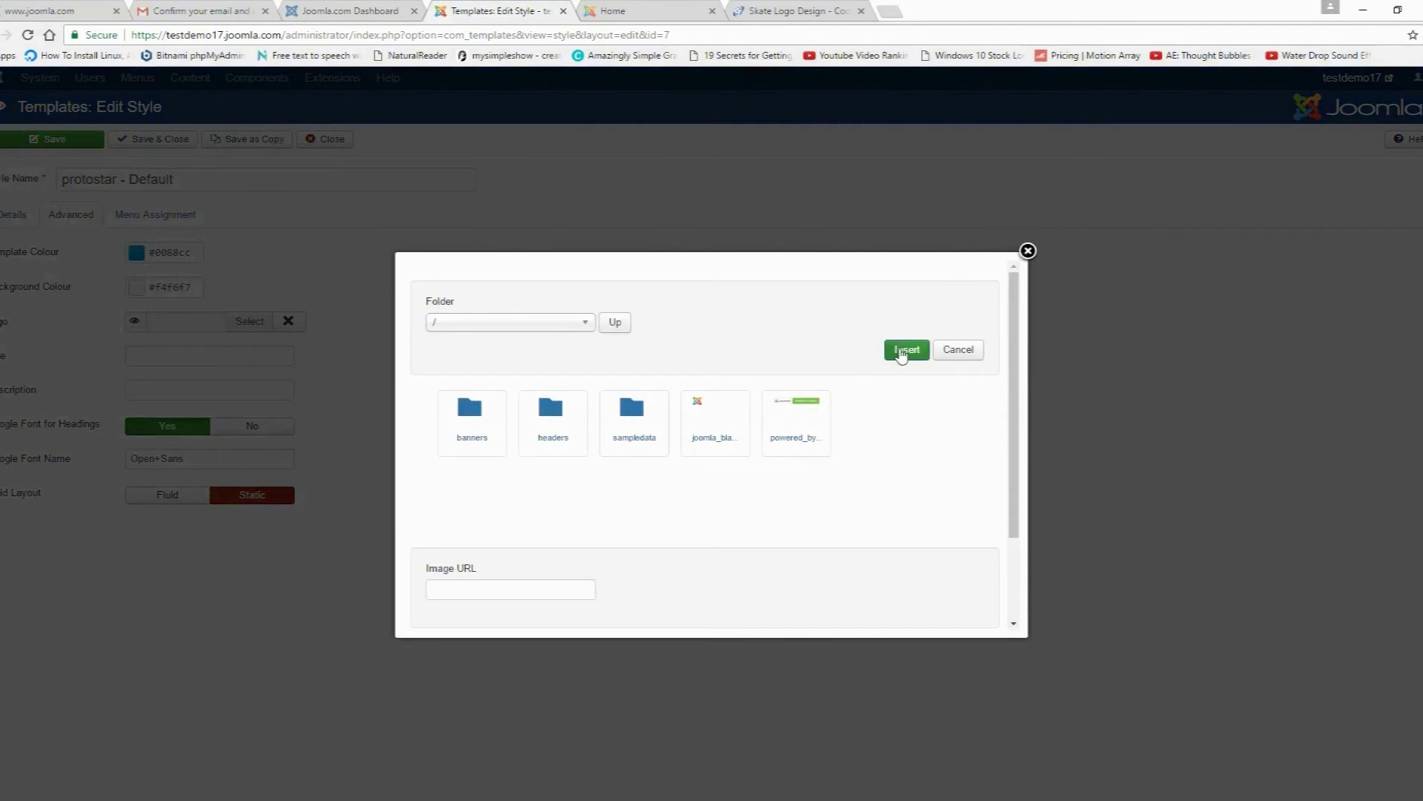
pyautogui.scroll(-2, 1015, 389)
pyautogui.click(600, 555)
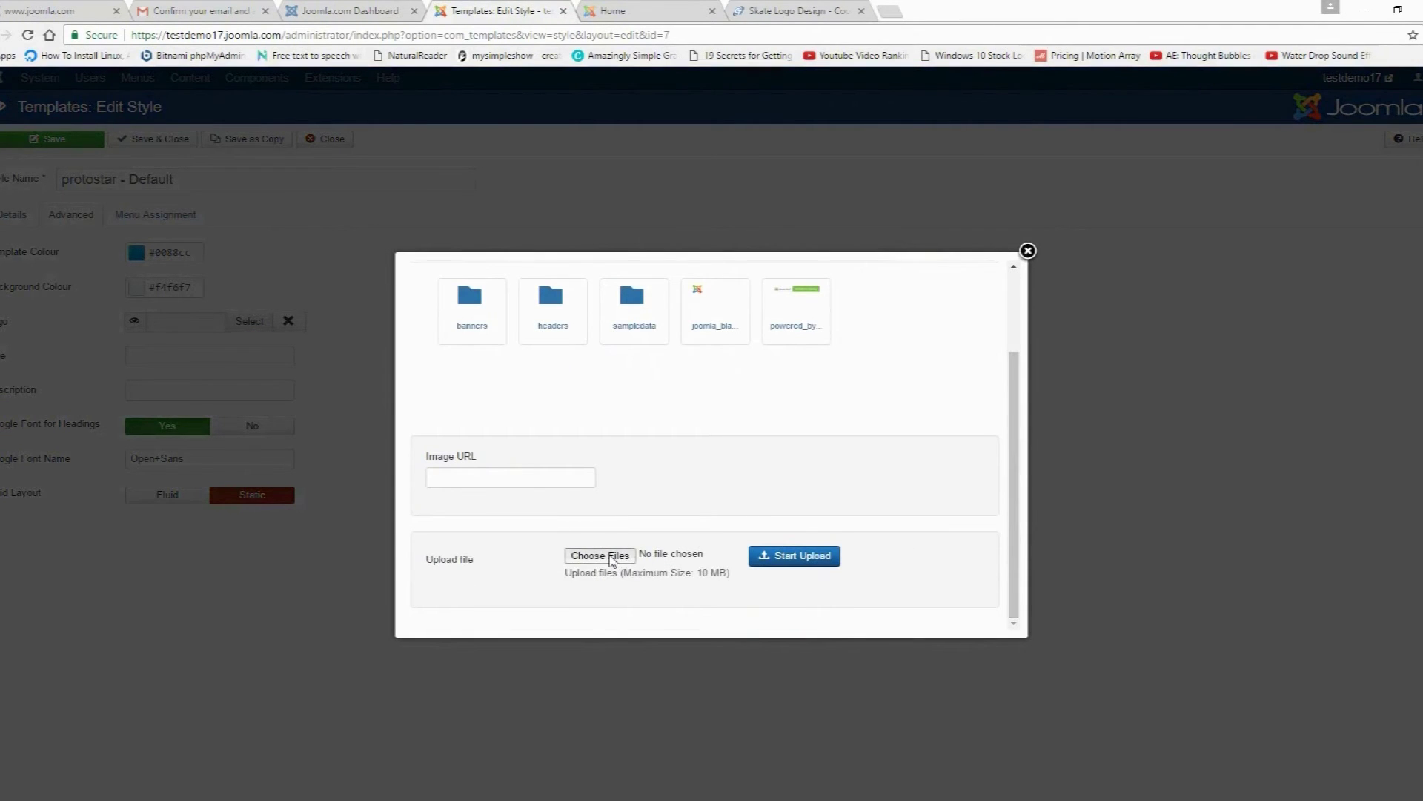
pyautogui.click(242, 154)
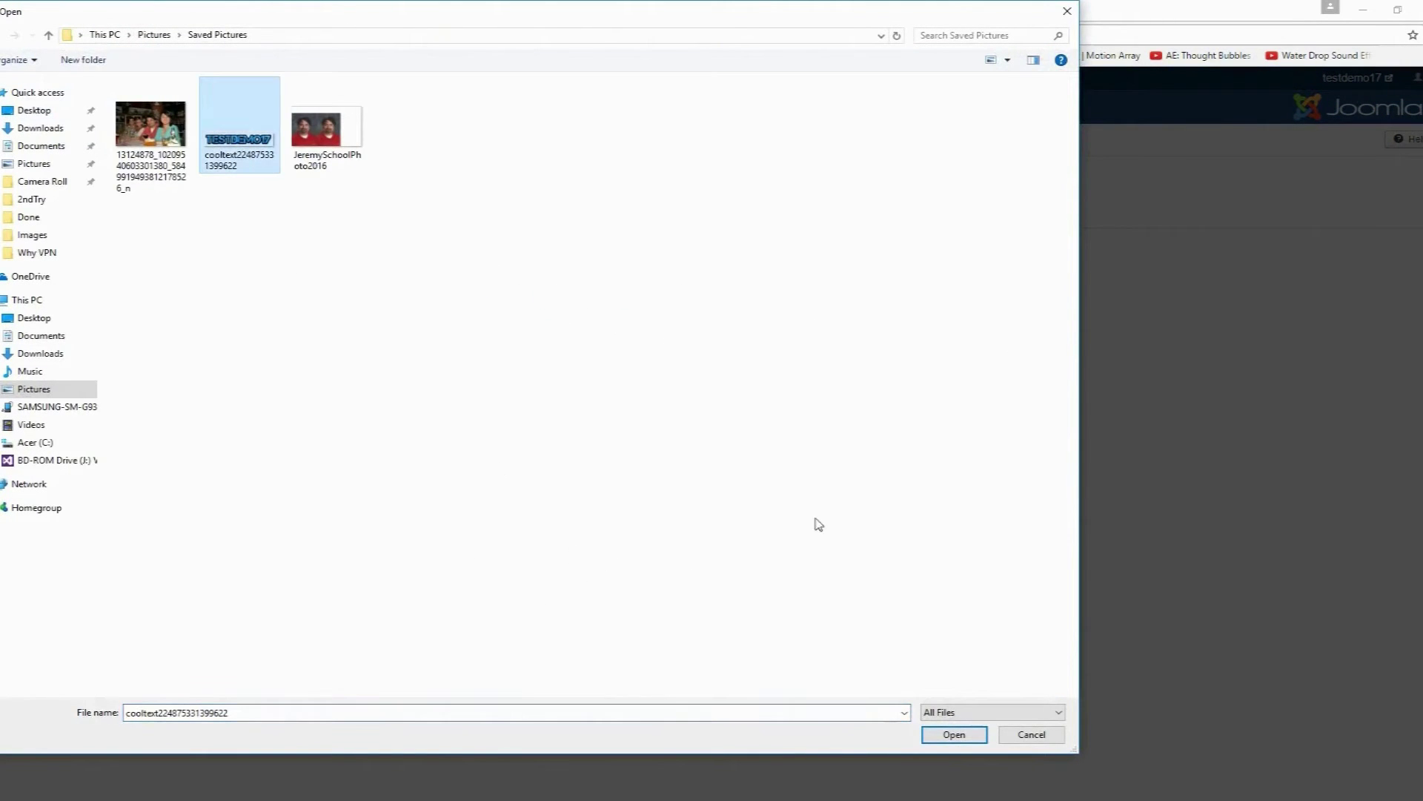
pyautogui.click(964, 738)
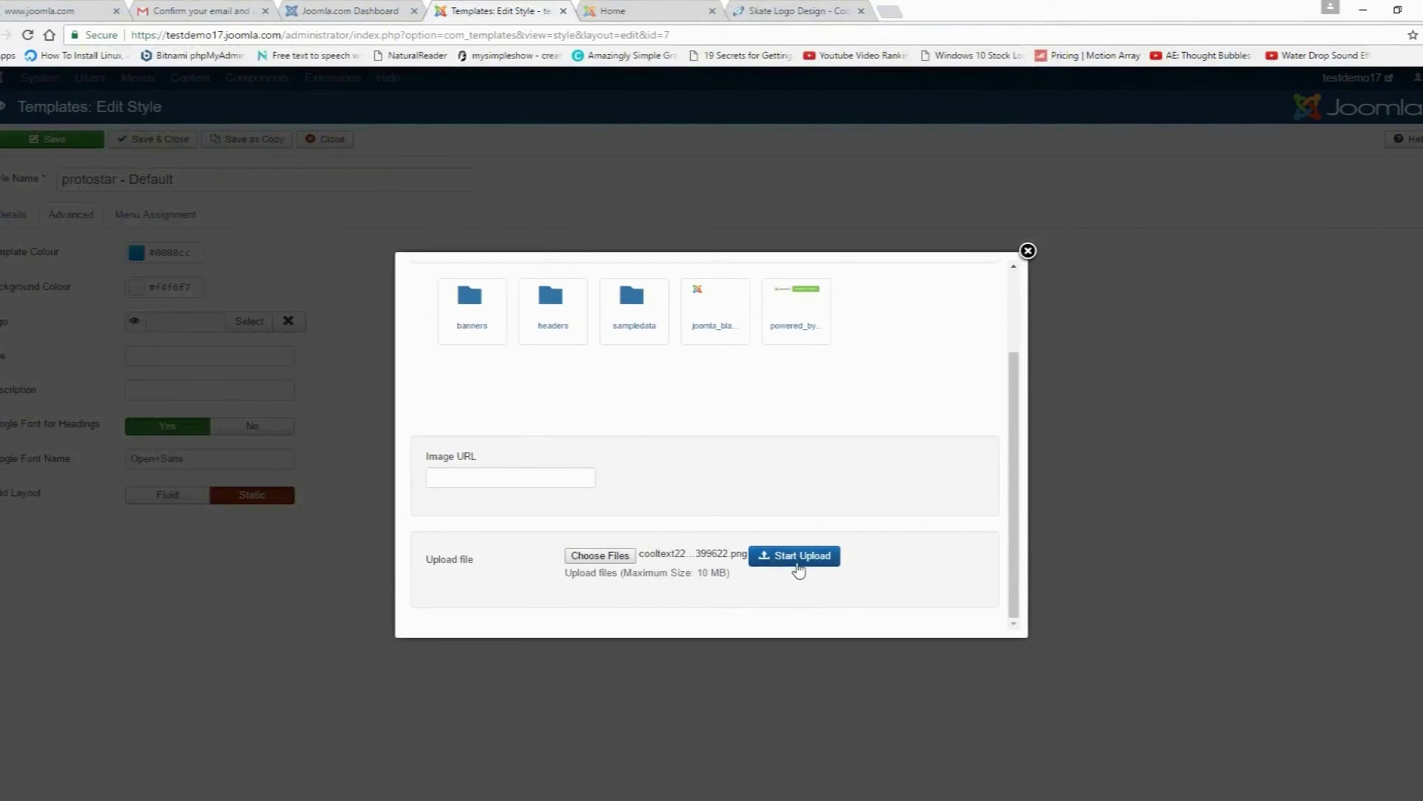
pyautogui.click(797, 560)
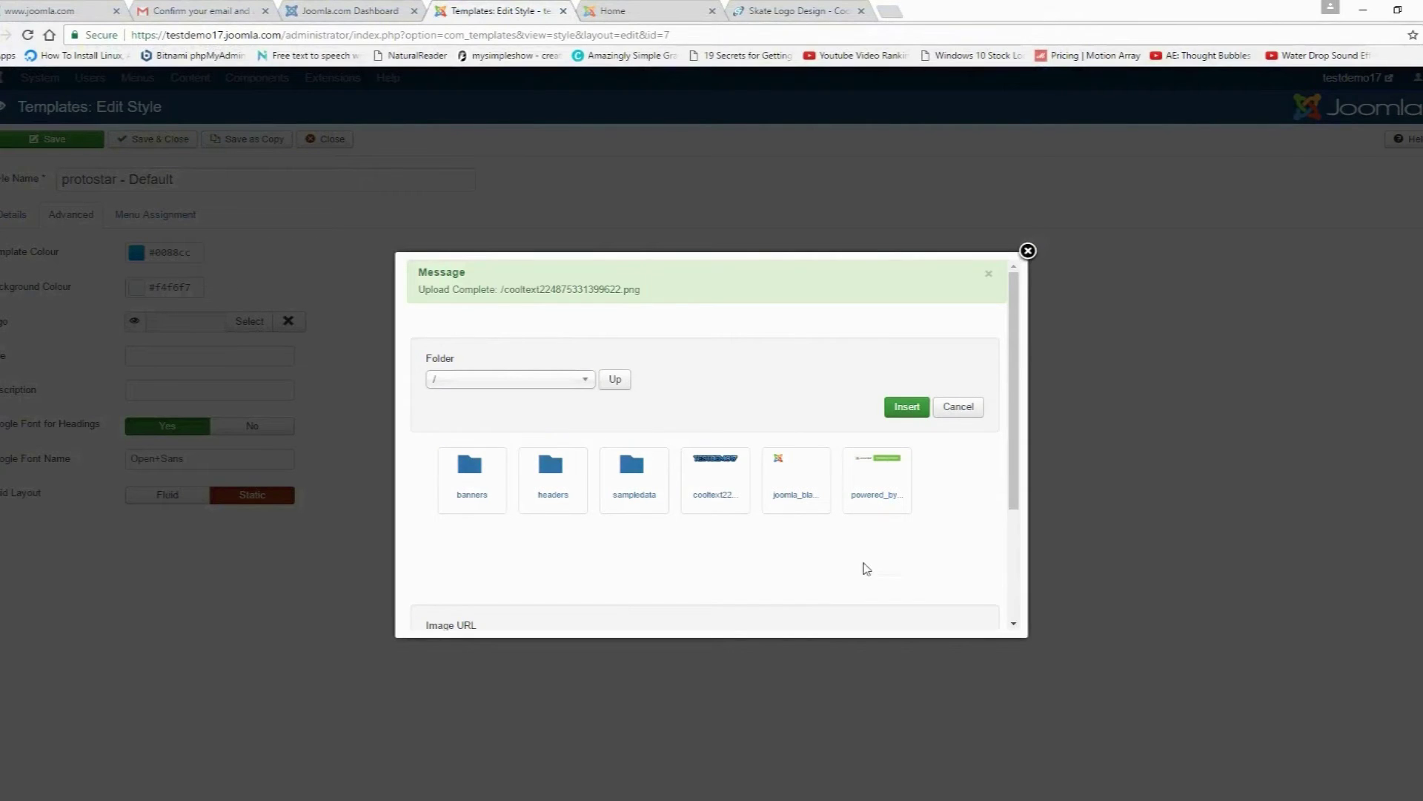
pyautogui.click(716, 474)
pyautogui.click(906, 407)
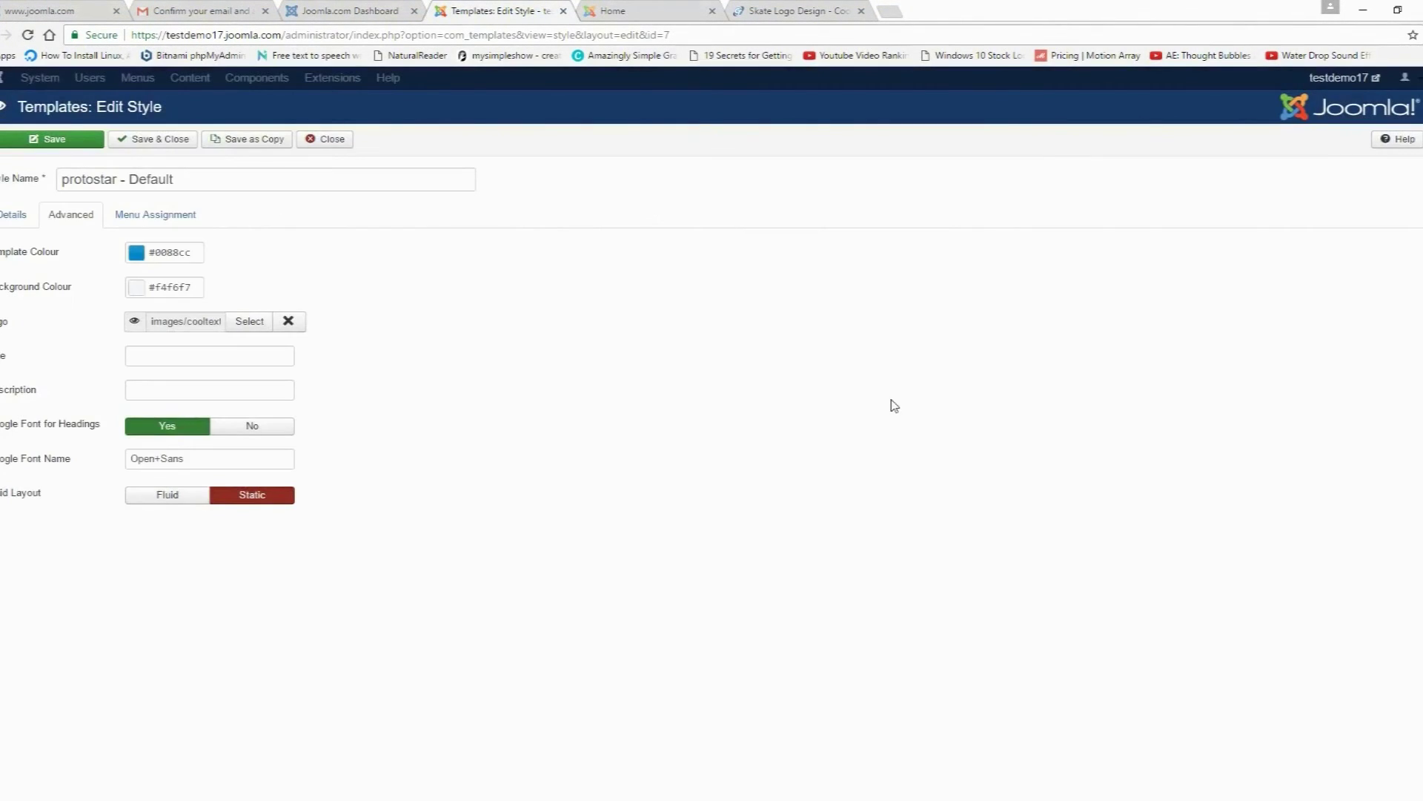
# Step: Save the template style and reload the live site to see the new logo
pyautogui.click(52, 145)
pyautogui.click(616, 11)
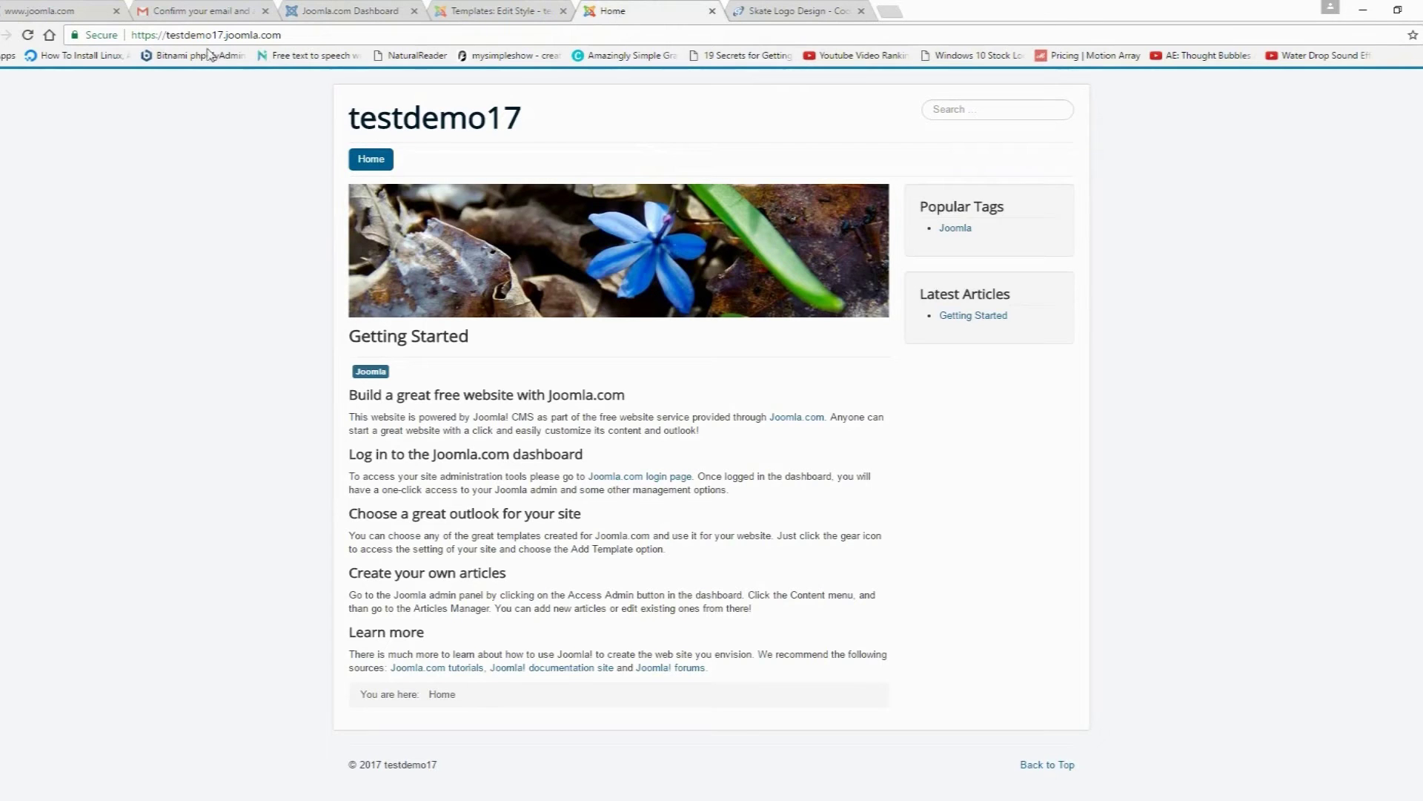
pyautogui.click(28, 35)
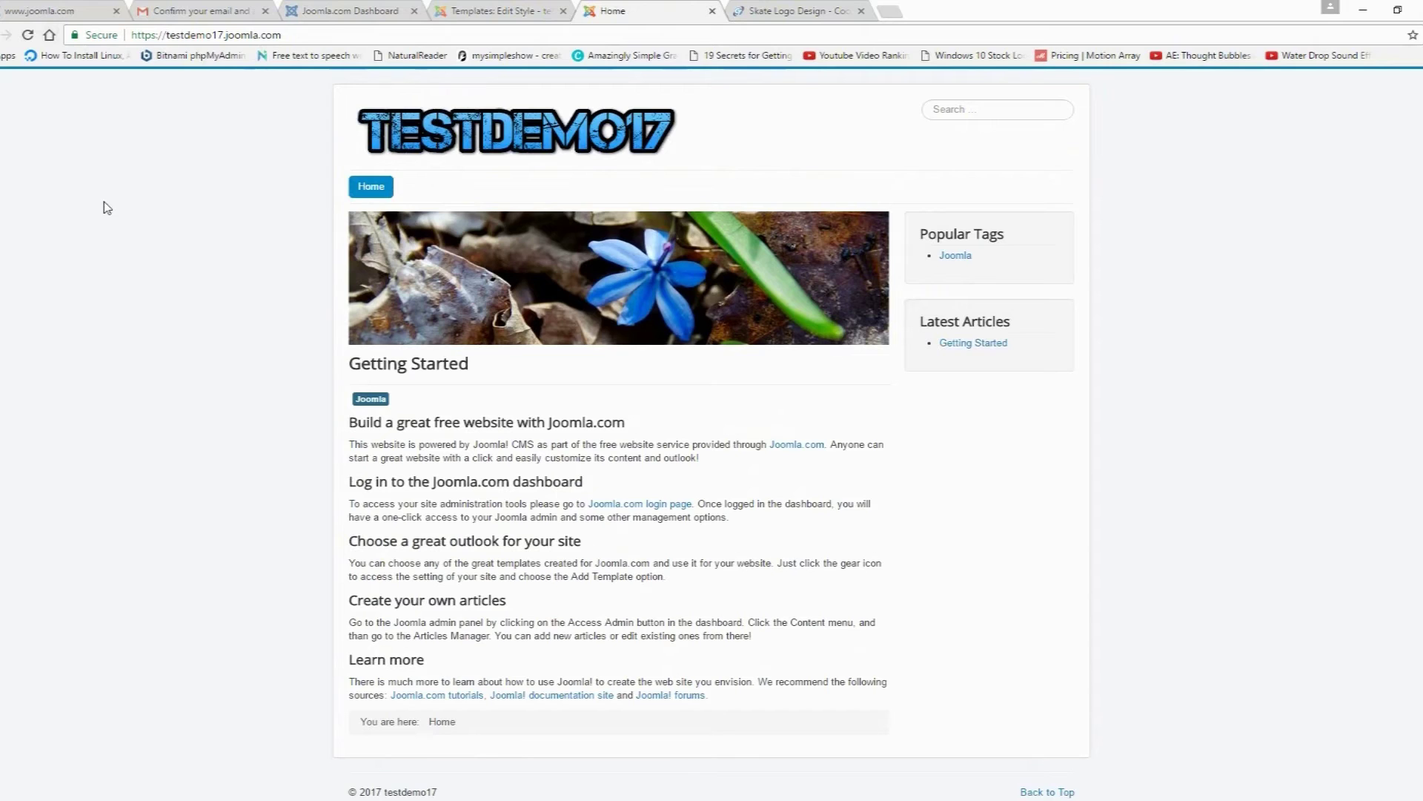
# Step: Refresh the protostar style editor, then close it back to the Templates: Styles list
pyautogui.click(474, 13)
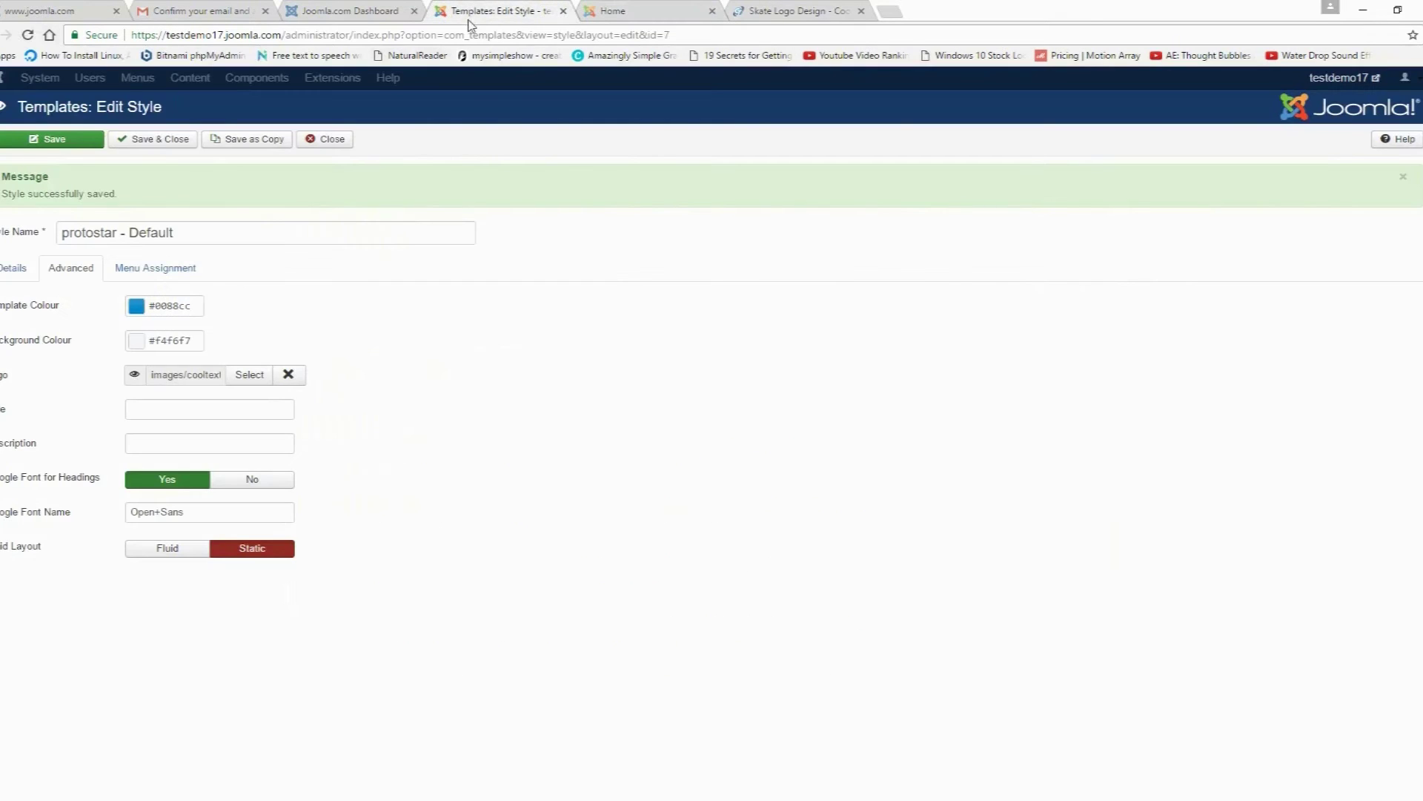
pyautogui.click(25, 36)
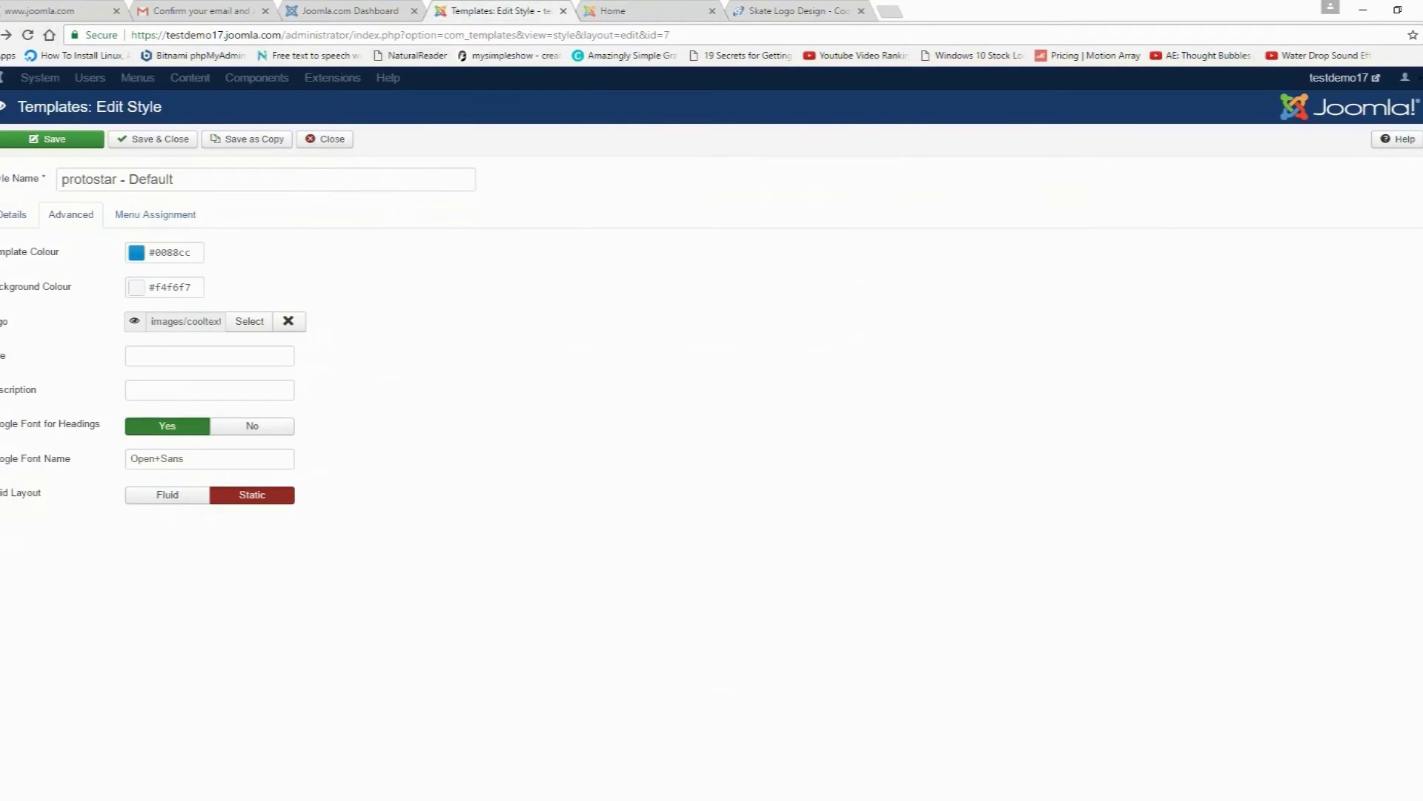
pyautogui.click(316, 140)
pyautogui.click(248, 86)
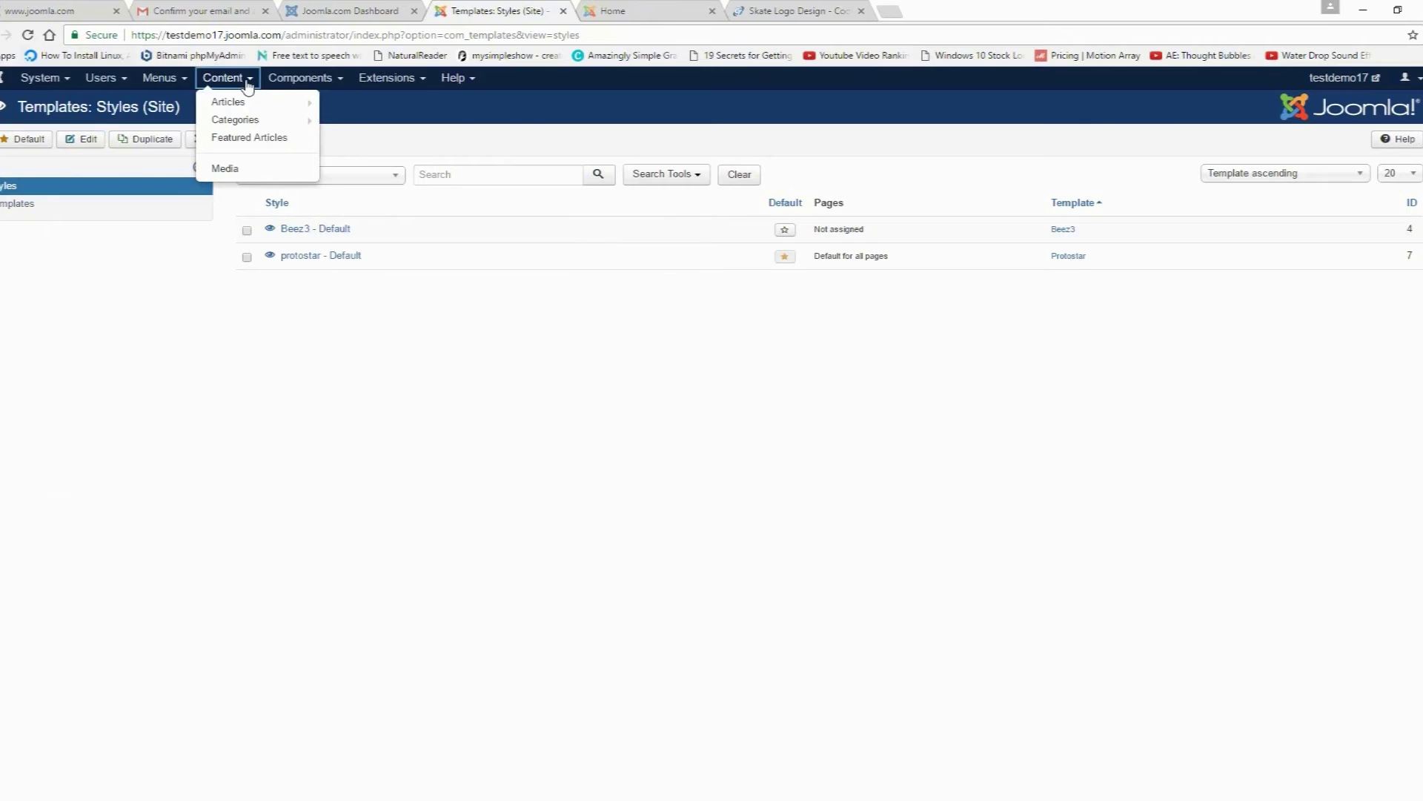
# Step: Upload YouTubeSubscribeButton.png and a cooltext image from Pictures into the Media manager's images folder
pyautogui.click(229, 169)
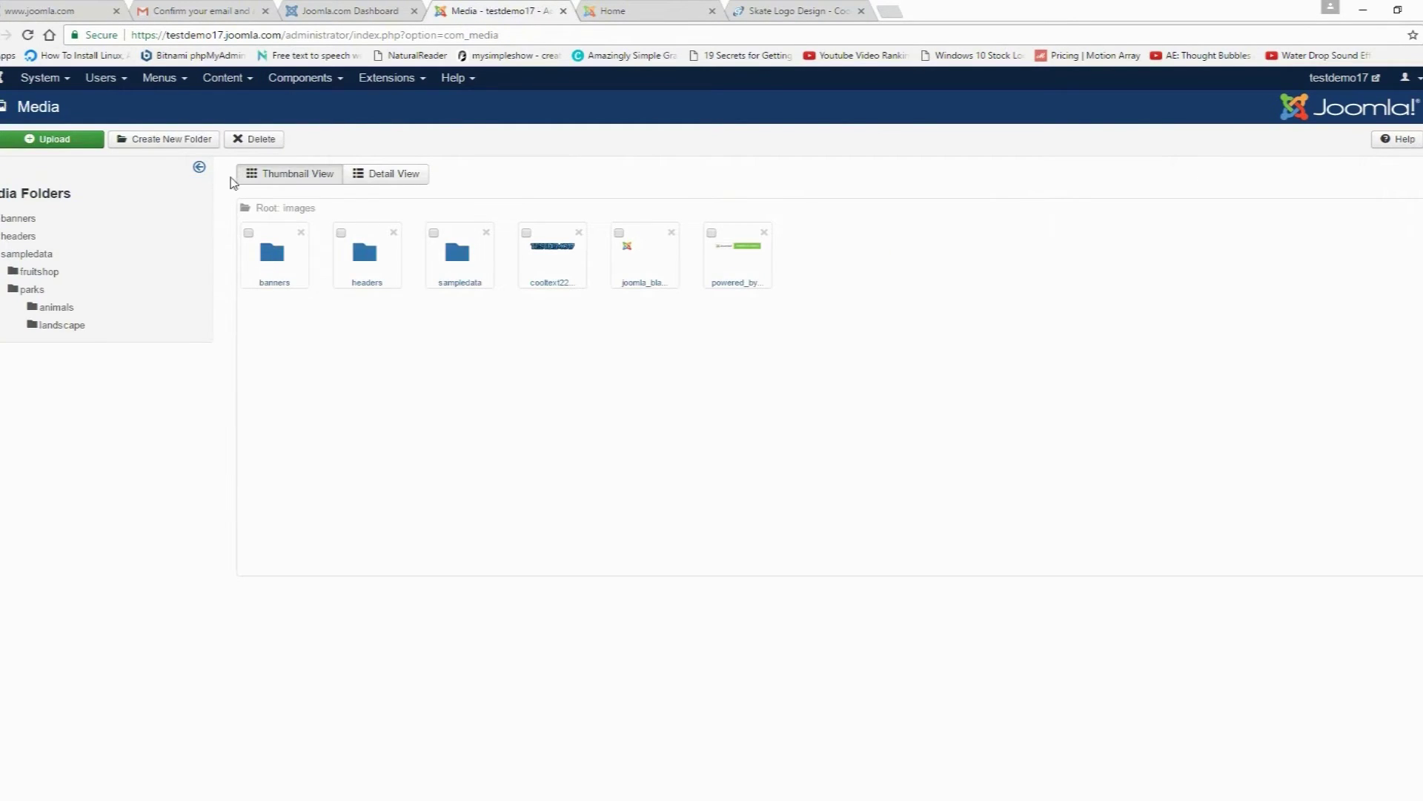
pyautogui.click(53, 140)
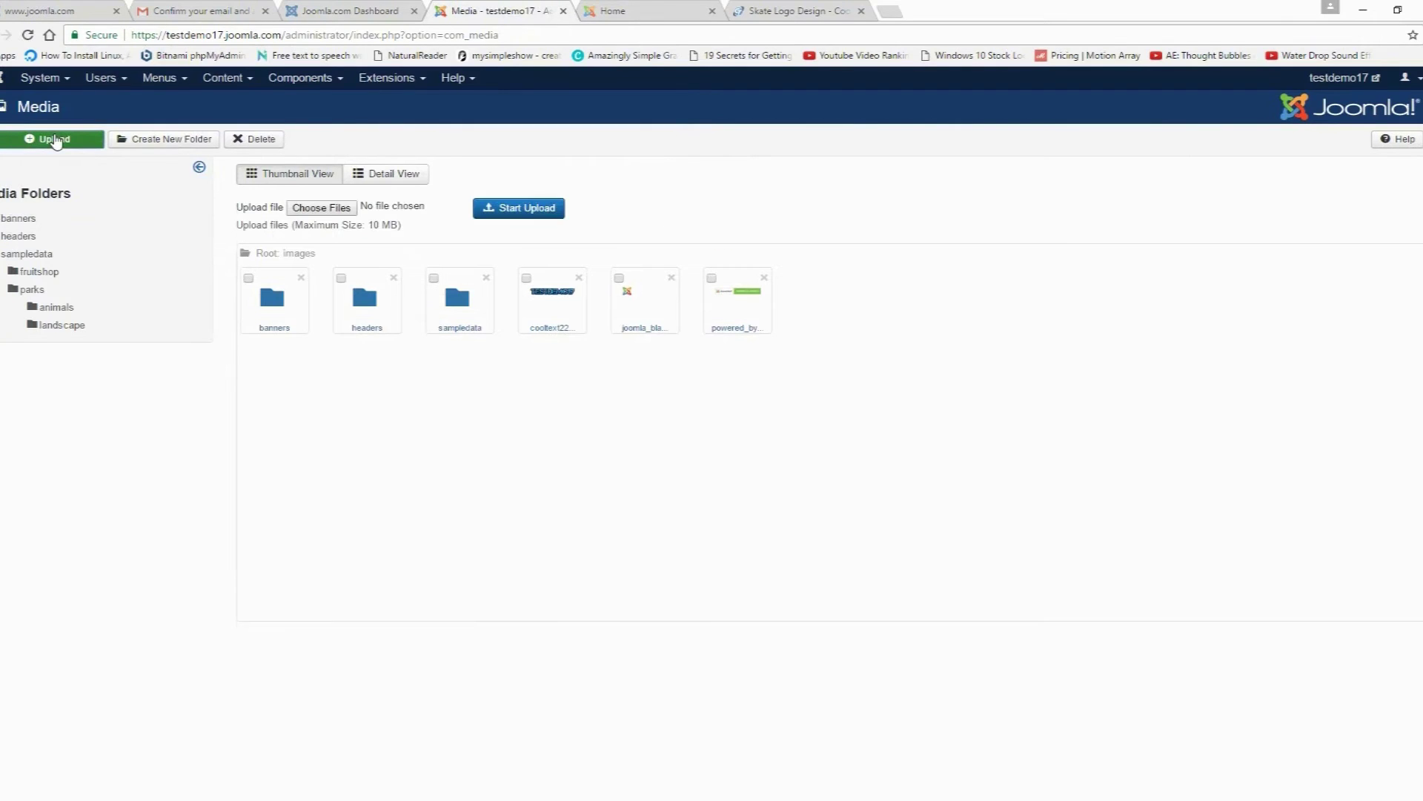
pyautogui.click(321, 208)
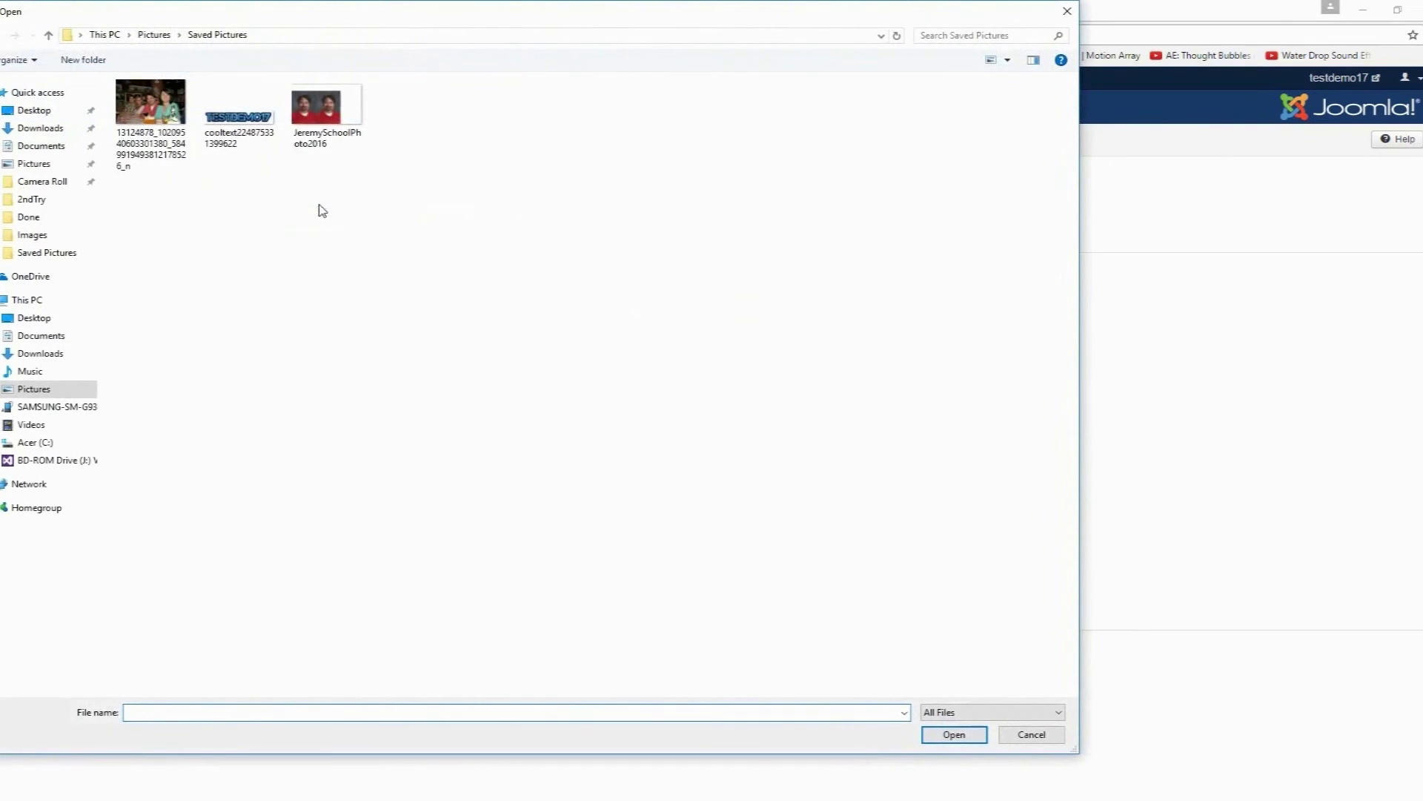
pyautogui.click(154, 35)
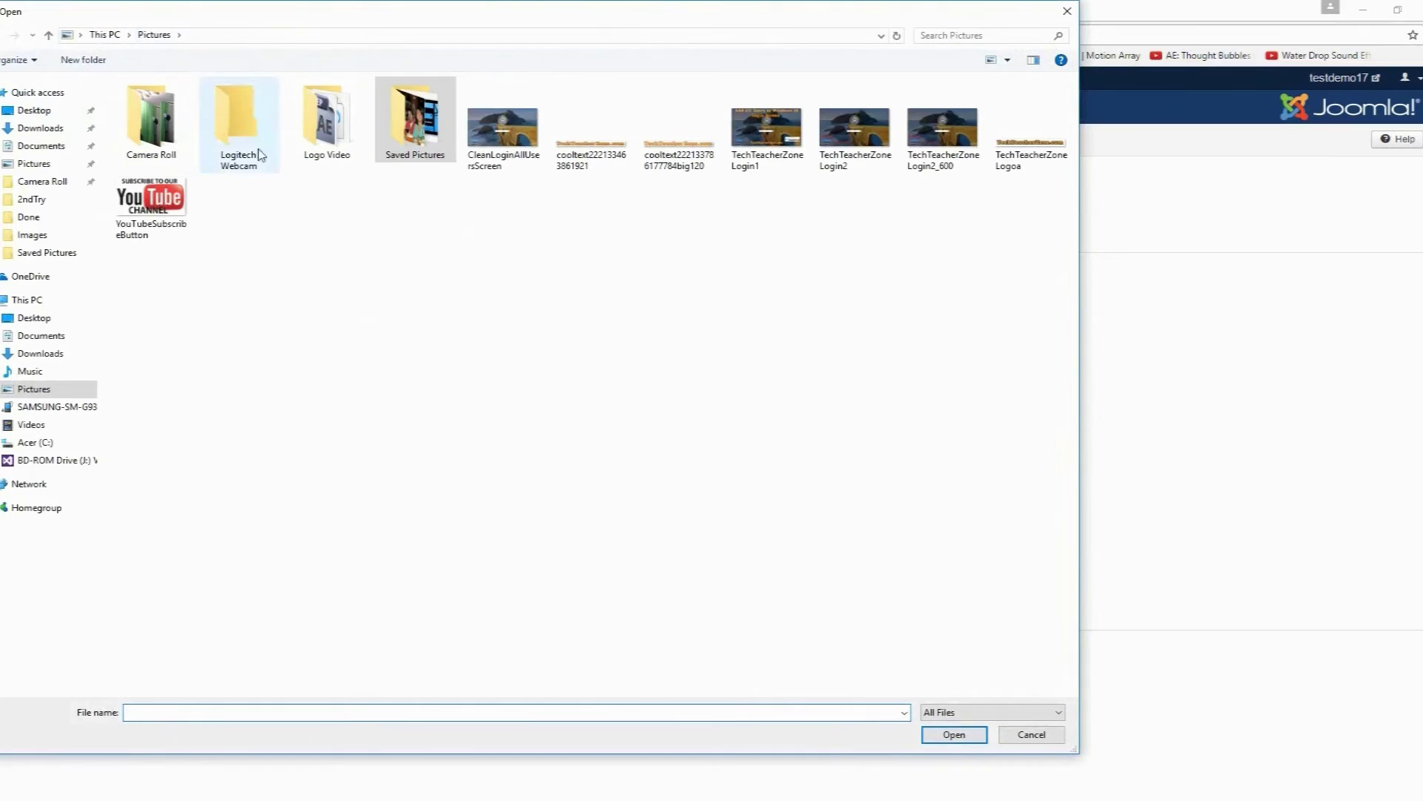
pyautogui.click(176, 209)
pyautogui.keyDown('ctrl'); pyautogui.click(679, 126); pyautogui.keyUp('ctrl')
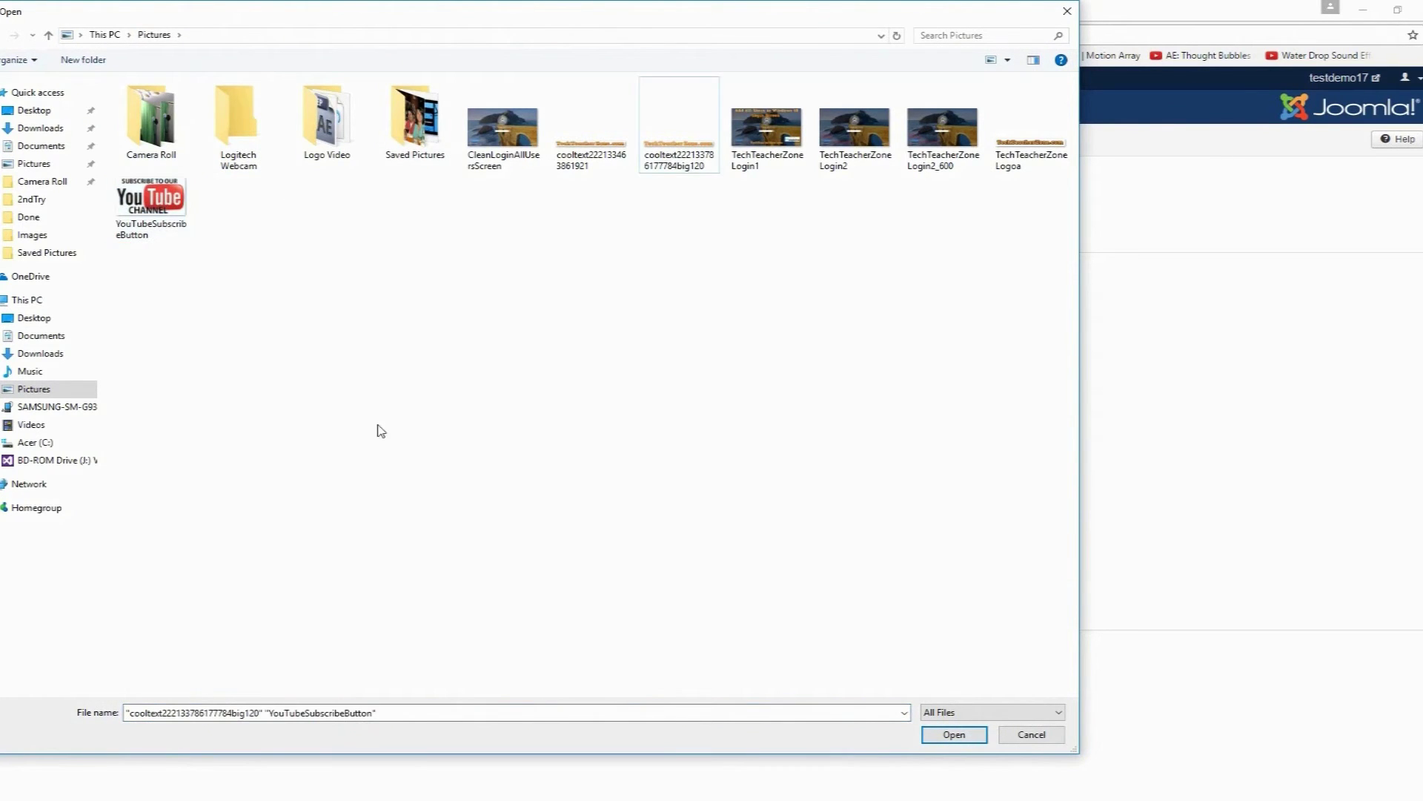
pyautogui.click(178, 210)
pyautogui.keyDown('ctrl'); pyautogui.click(592, 148); pyautogui.keyUp('ctrl')
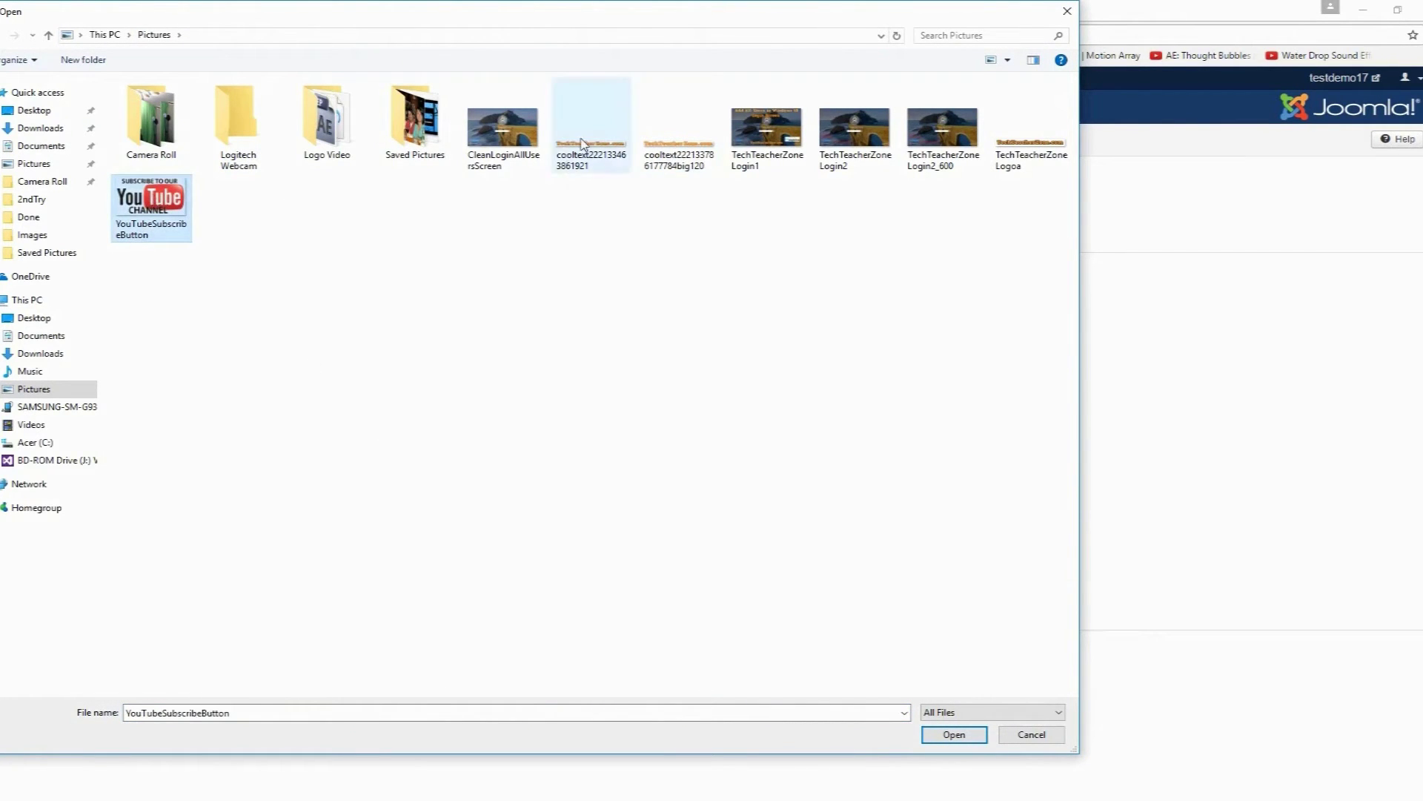
pyautogui.click(954, 734)
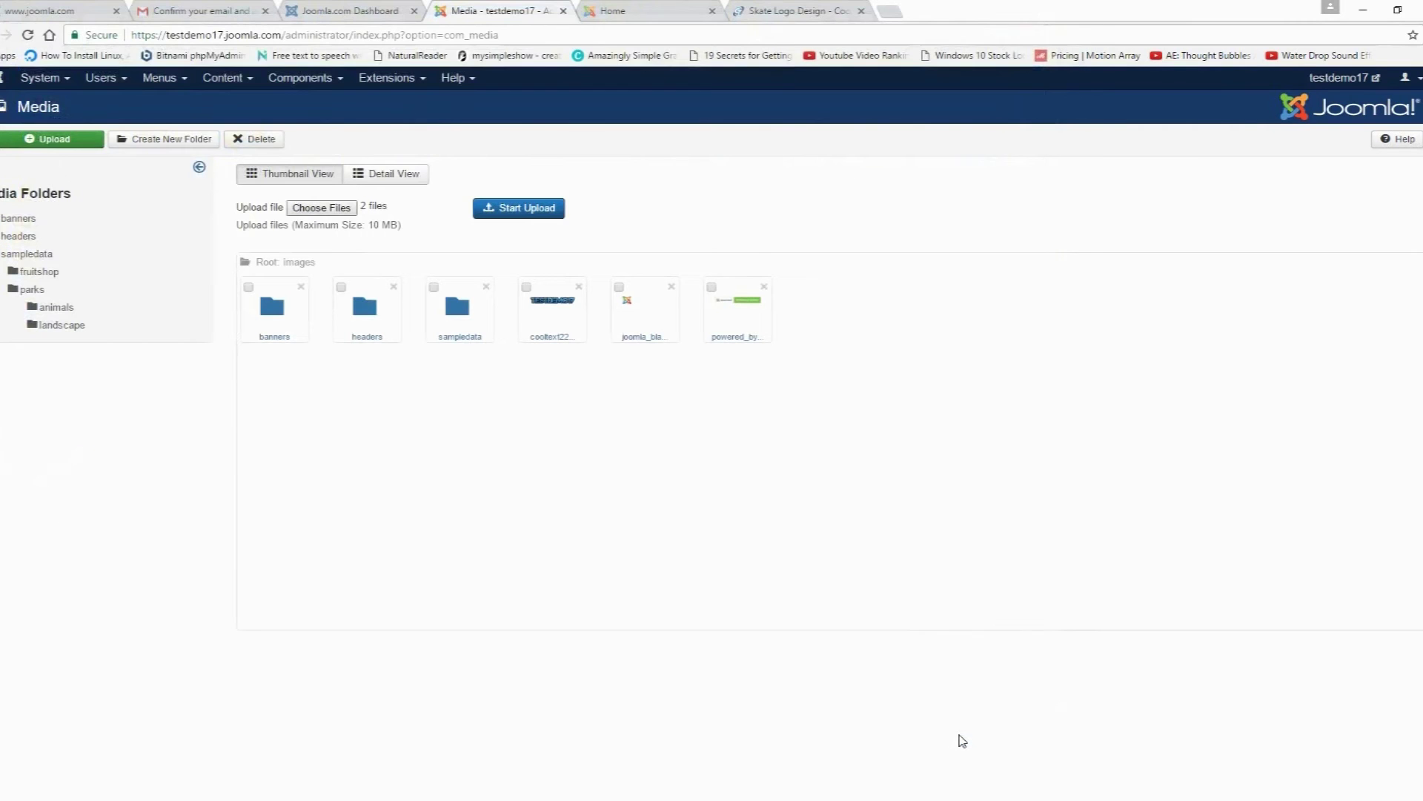
pyautogui.click(534, 215)
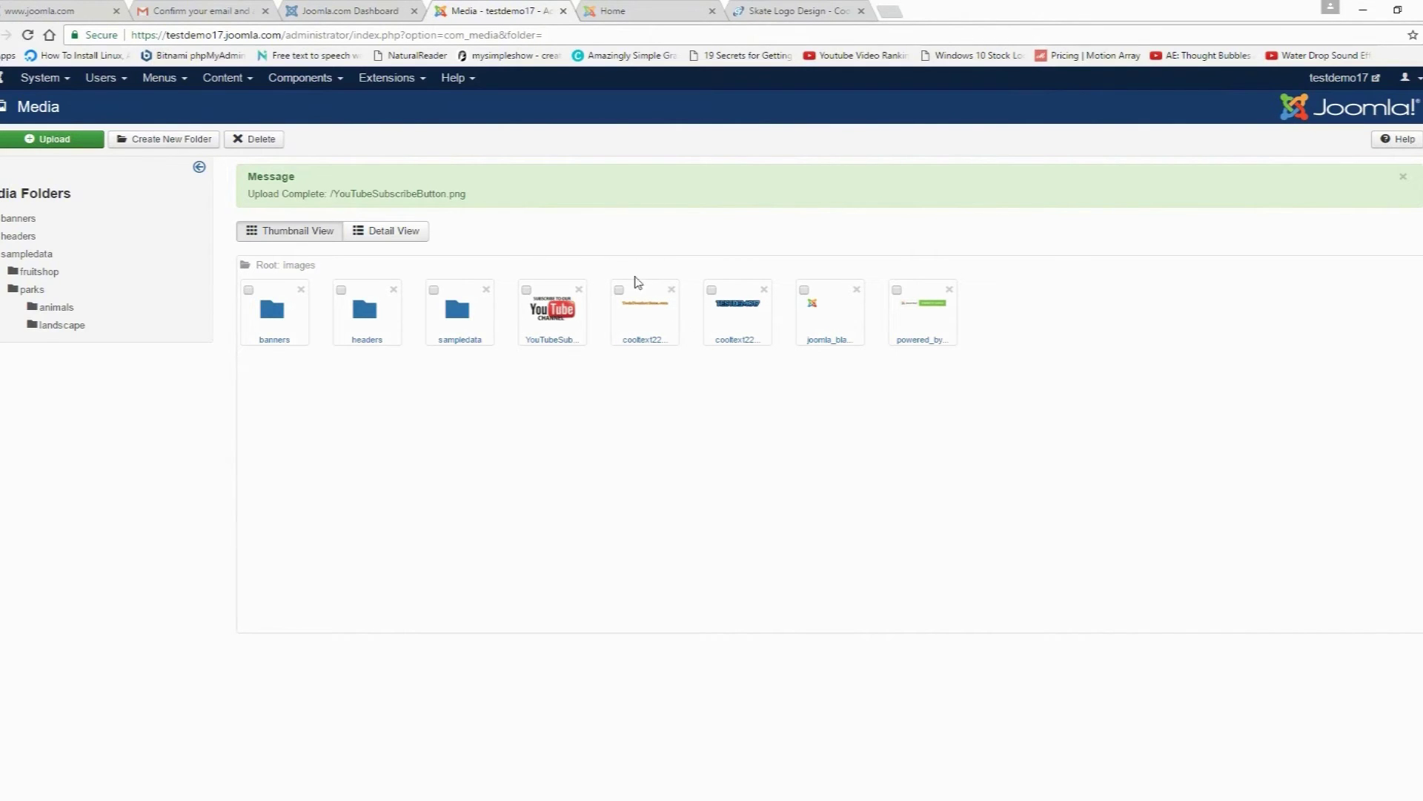
pyautogui.click(249, 82)
# Step: Create a 'Test Cat' category with no parent and alias test-cat, then save and close
pyautogui.moveTo(315, 121)
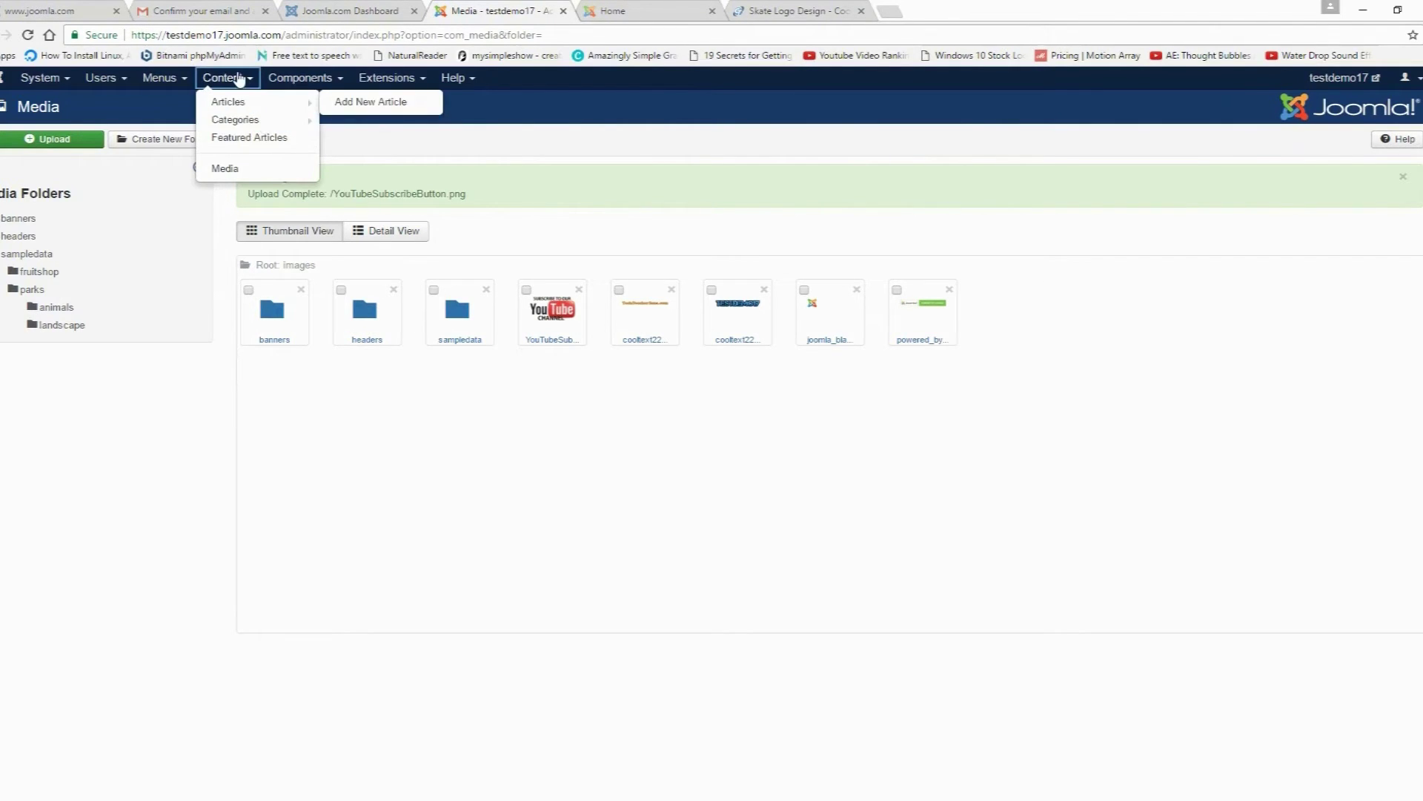
pyautogui.moveTo(259, 120)
pyautogui.click(362, 127)
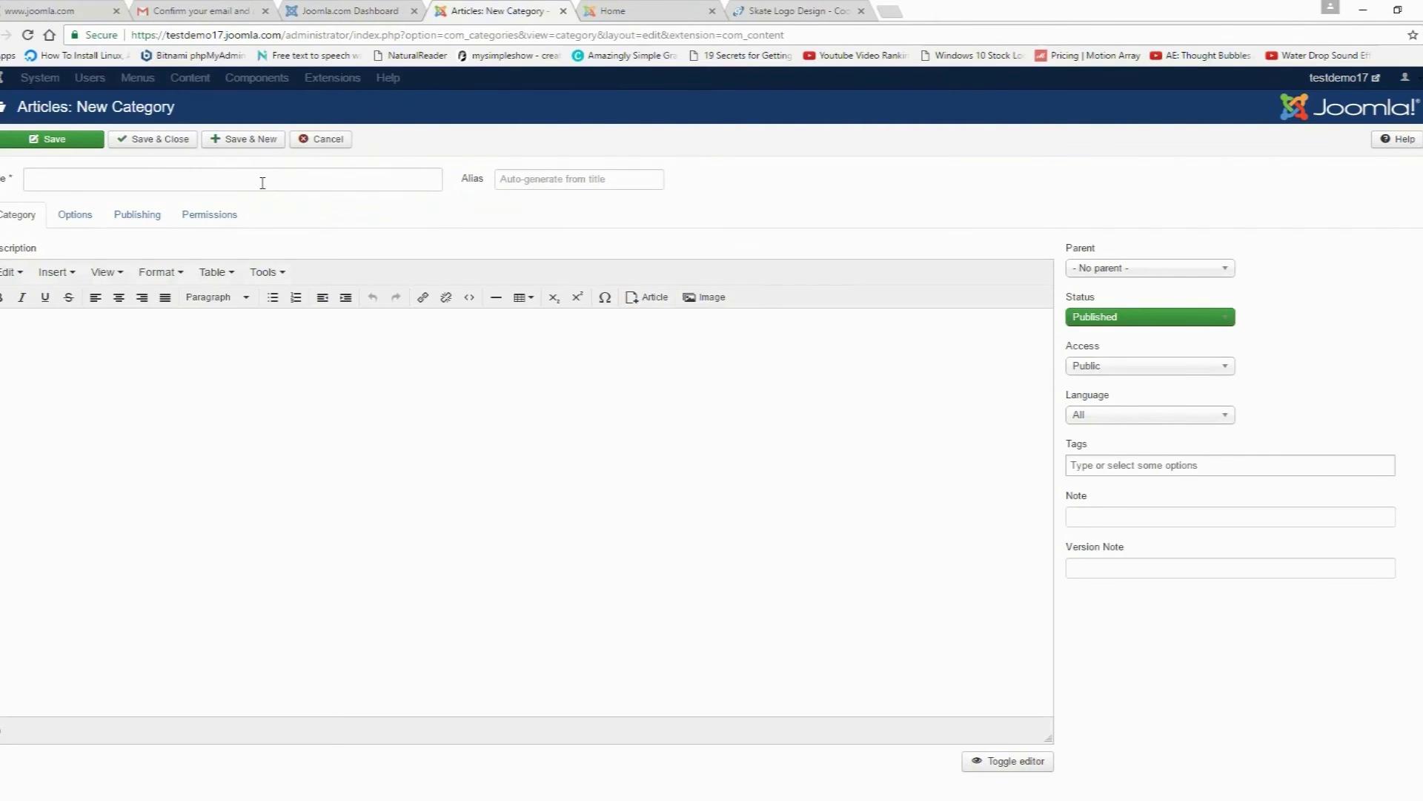
pyautogui.click(262, 184)
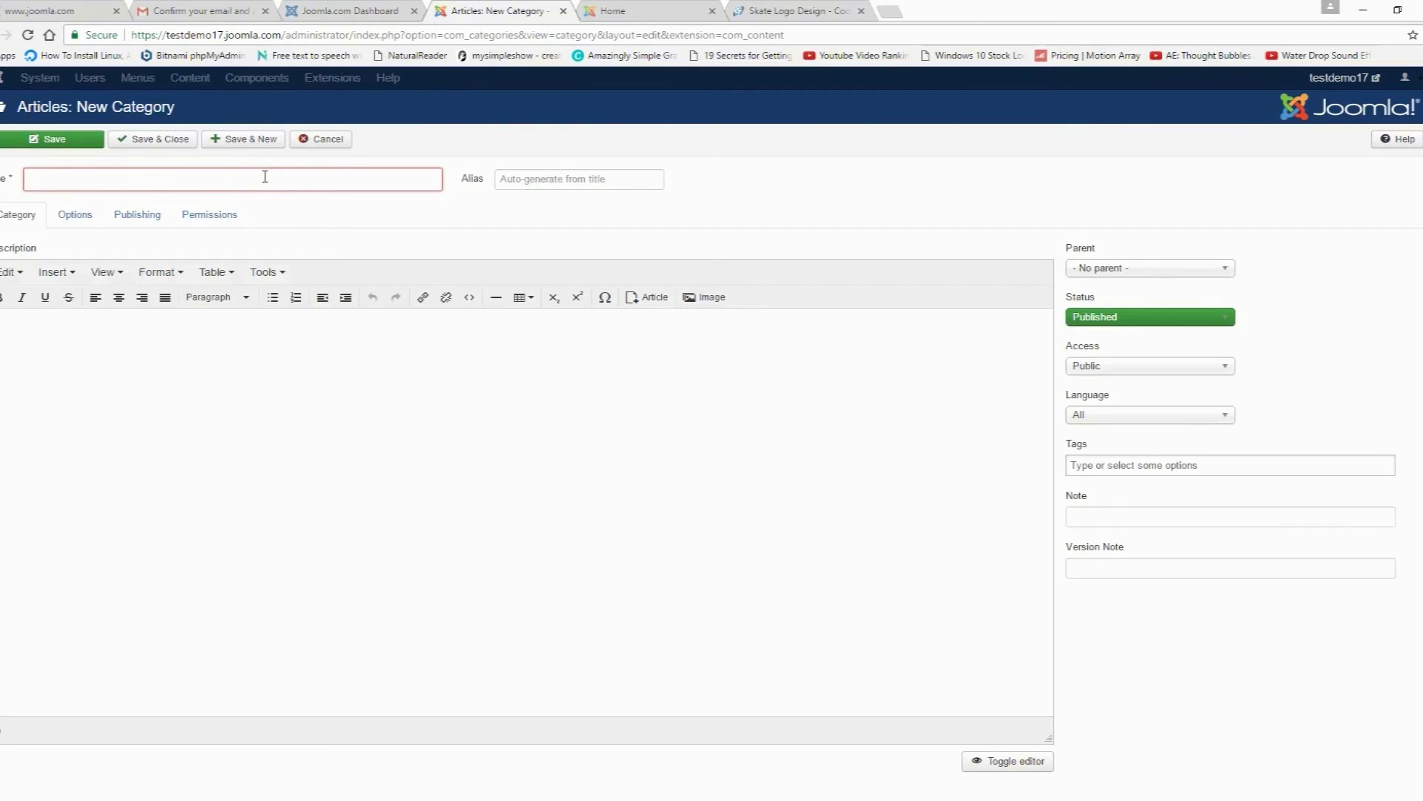
pyautogui.write('Test Cat')
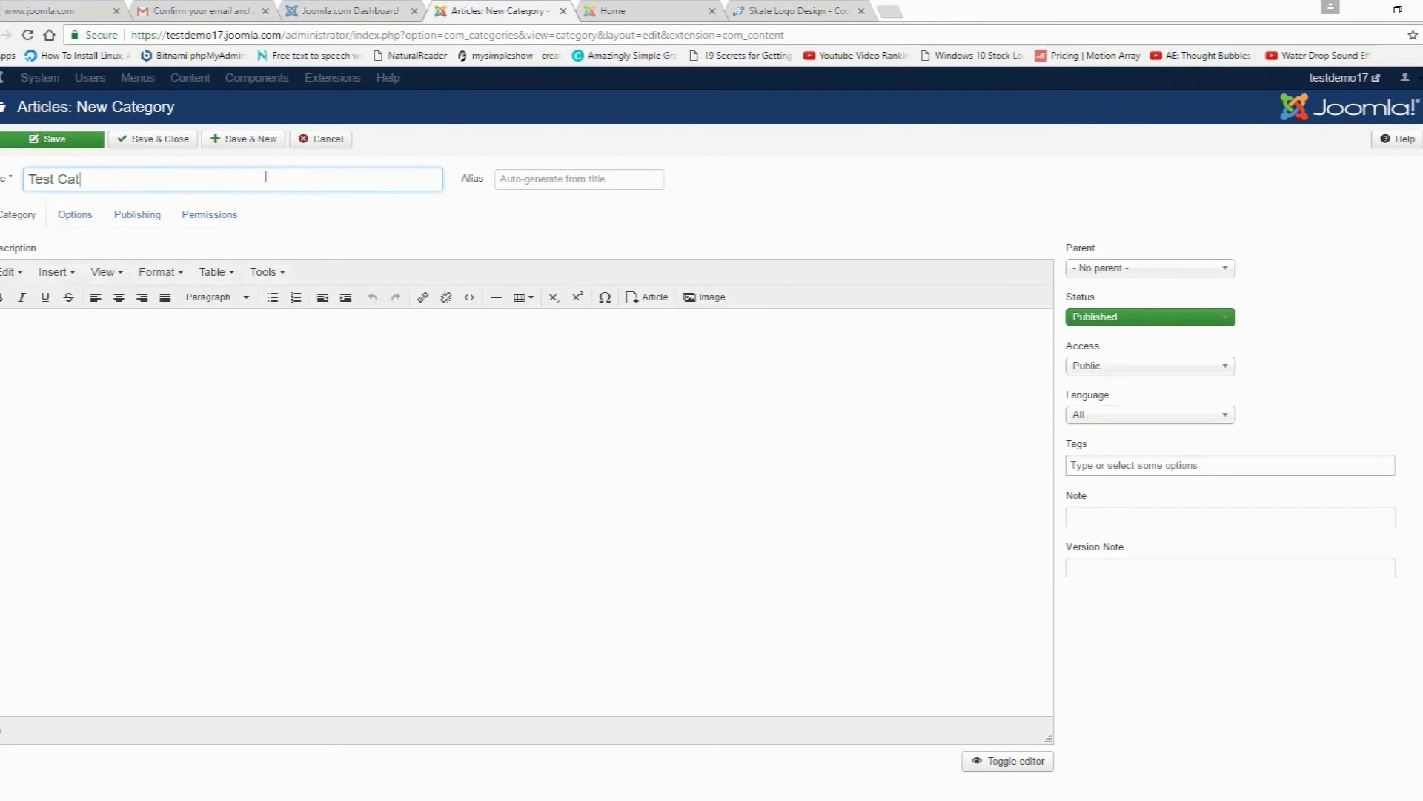
pyautogui.click(1105, 272)
pyautogui.click(1111, 251)
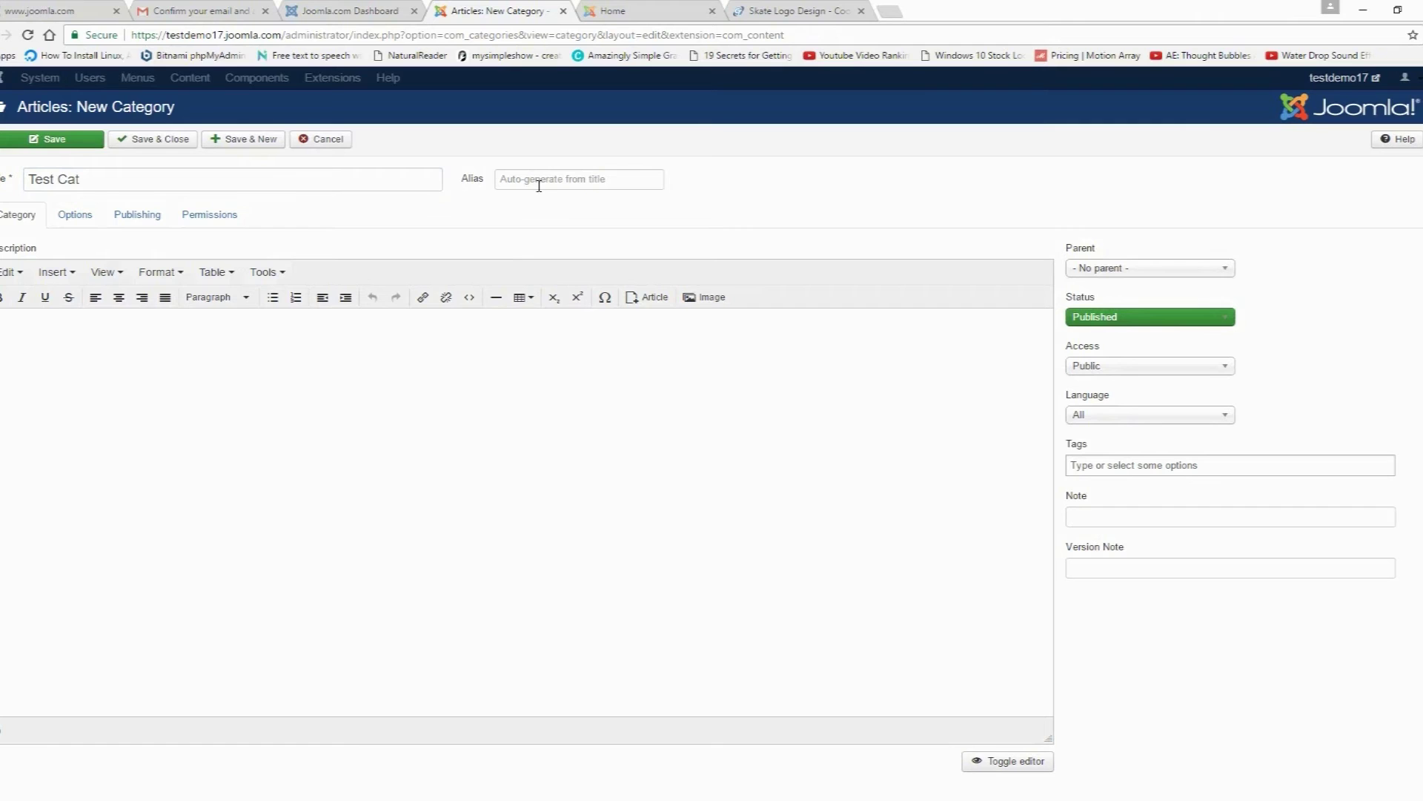
pyautogui.click(510, 181)
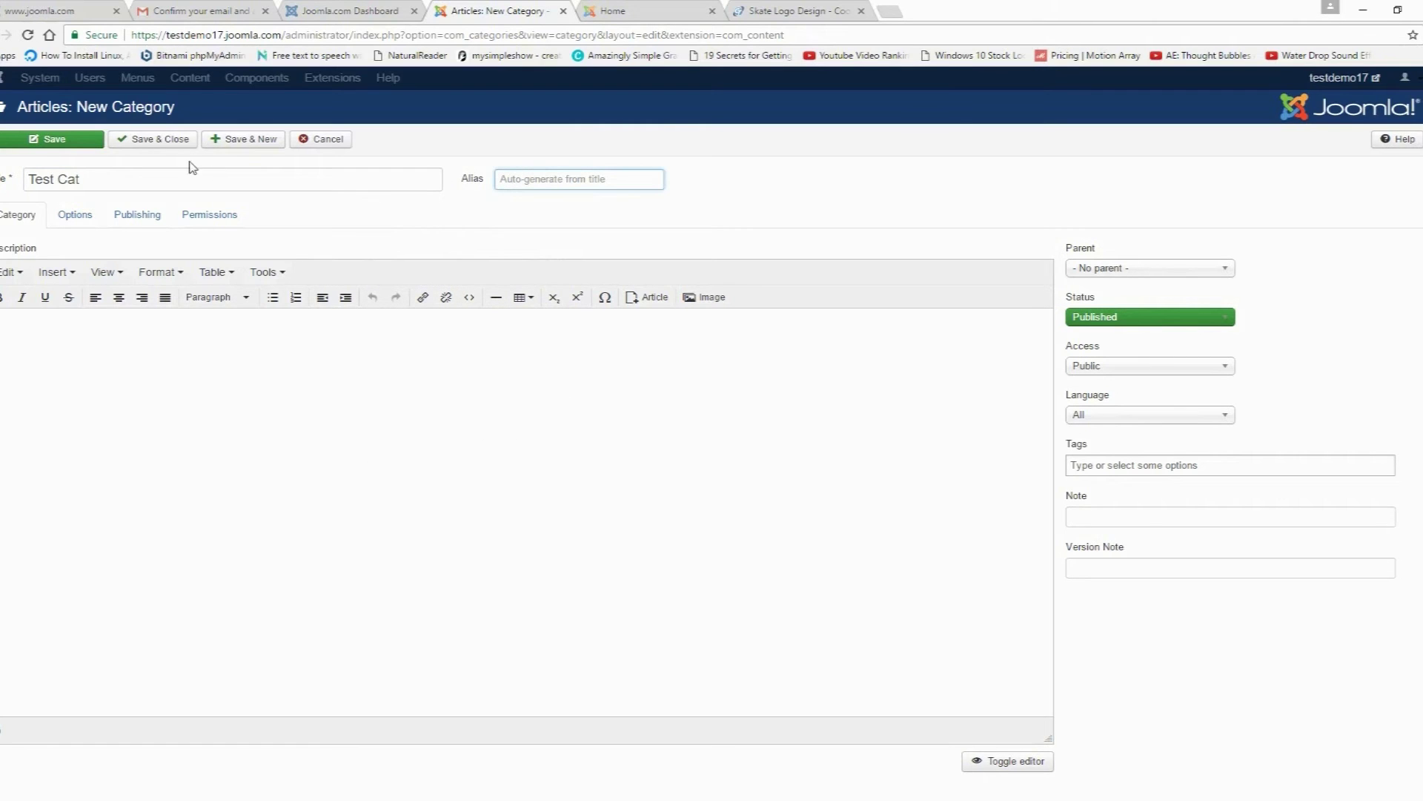
pyautogui.click(52, 142)
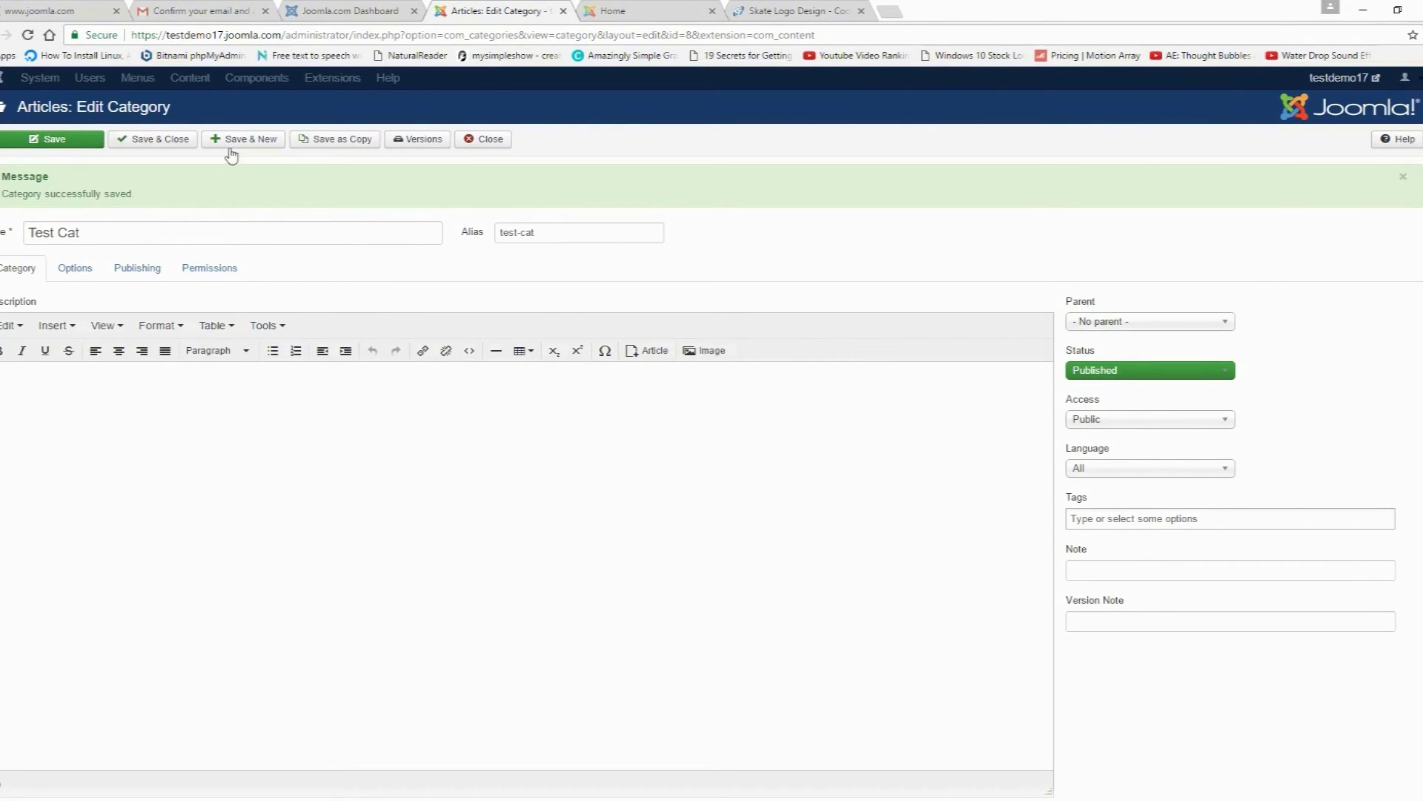
pyautogui.click(491, 141)
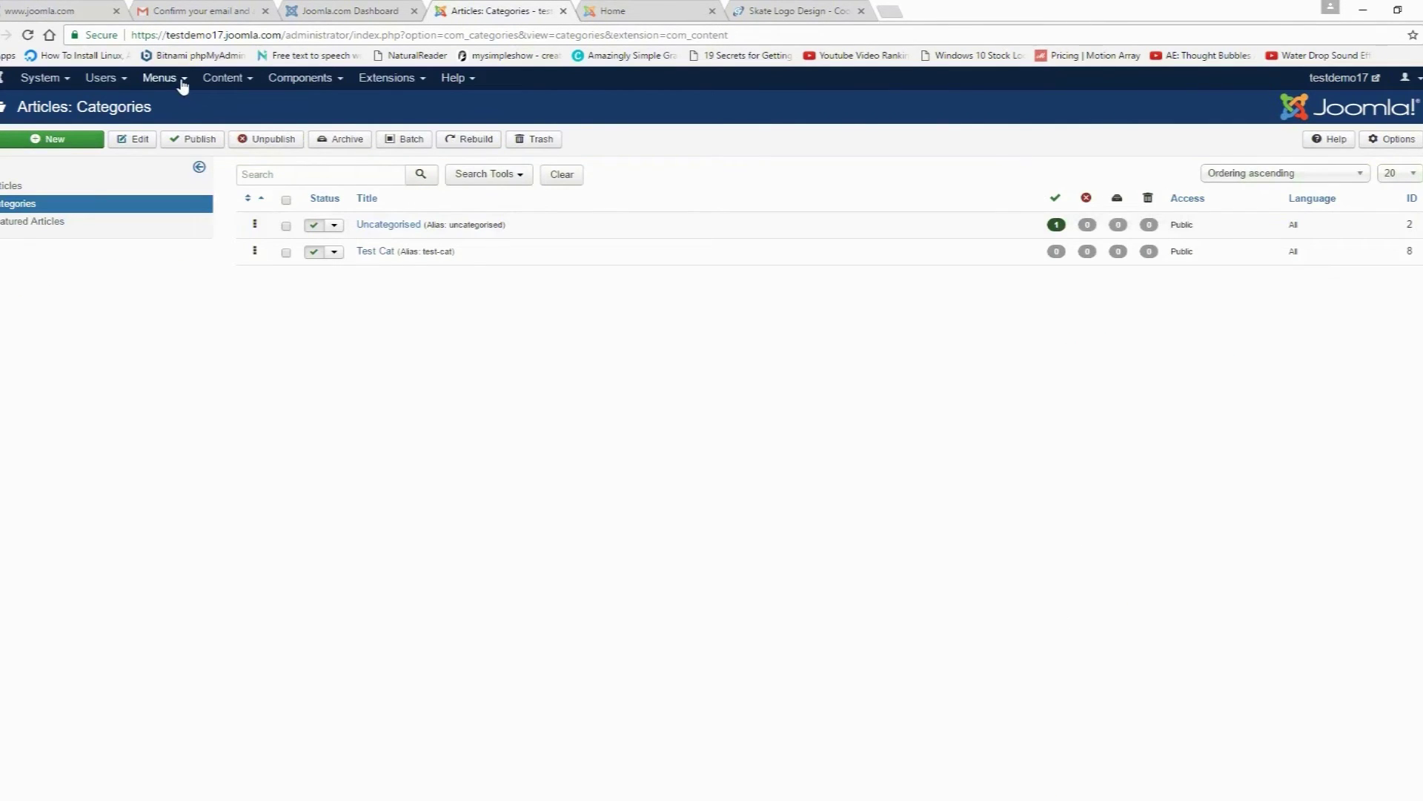
# Step: Add a Main Menu Category Blog item titled 'Test Cat' linked to the Test Cat category
pyautogui.click(181, 80)
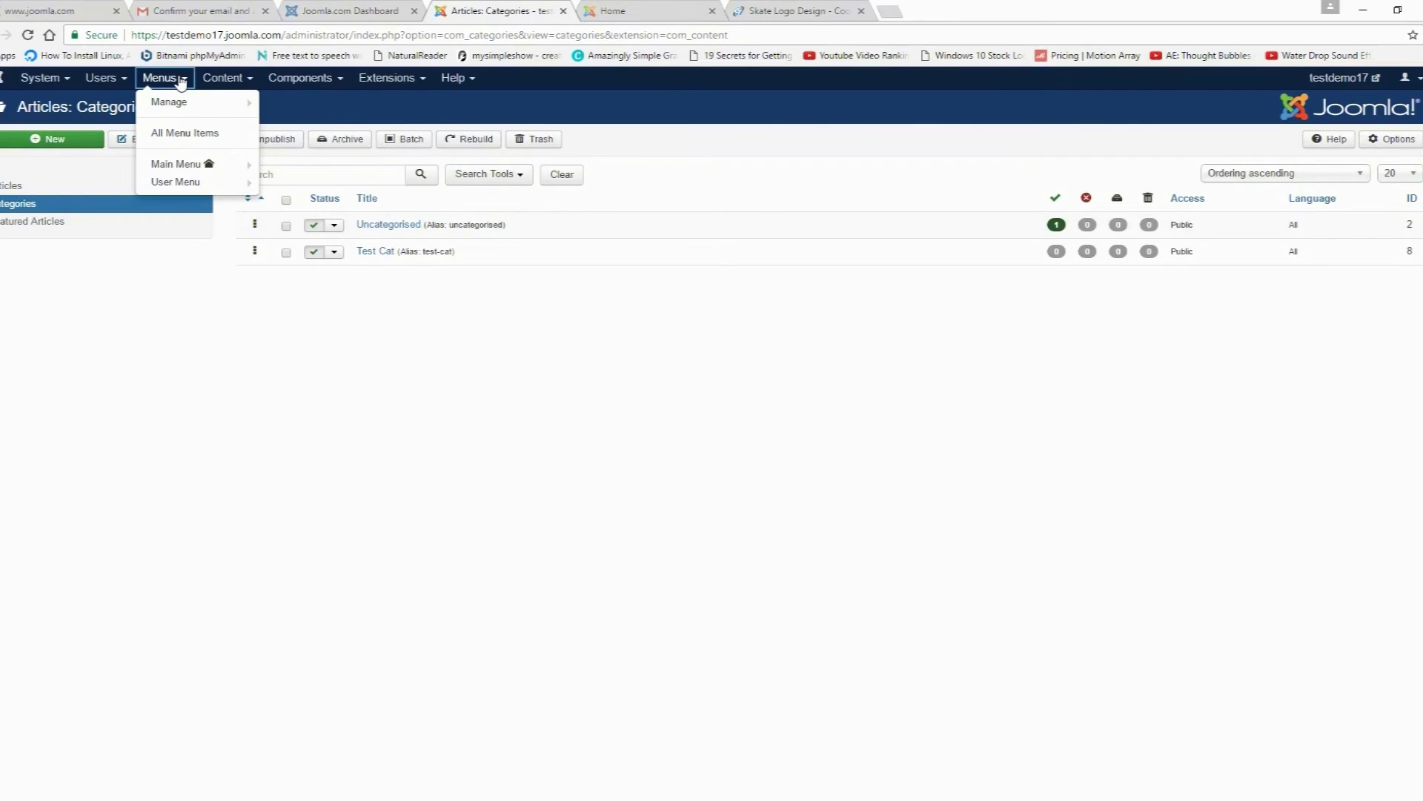
pyautogui.moveTo(183, 168)
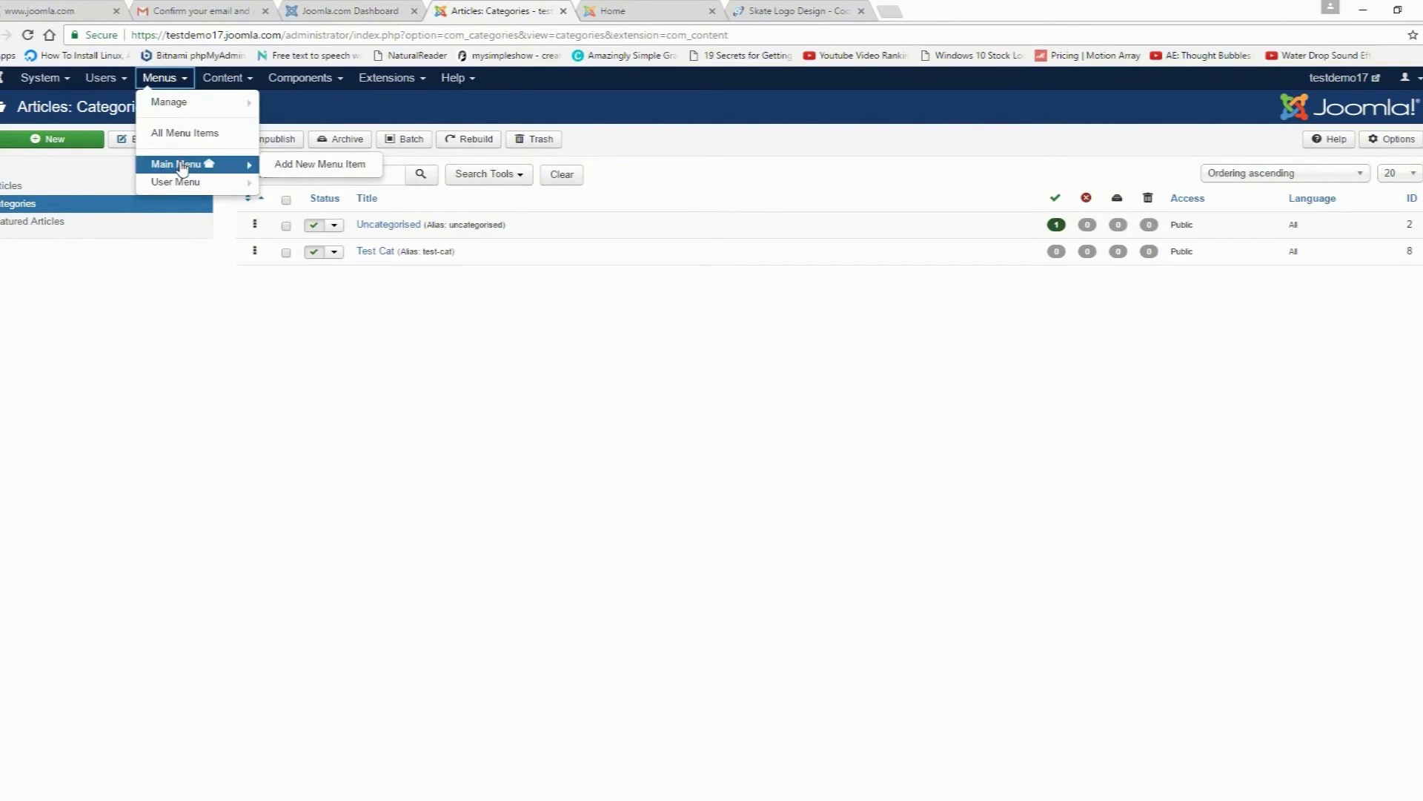
pyautogui.click(317, 164)
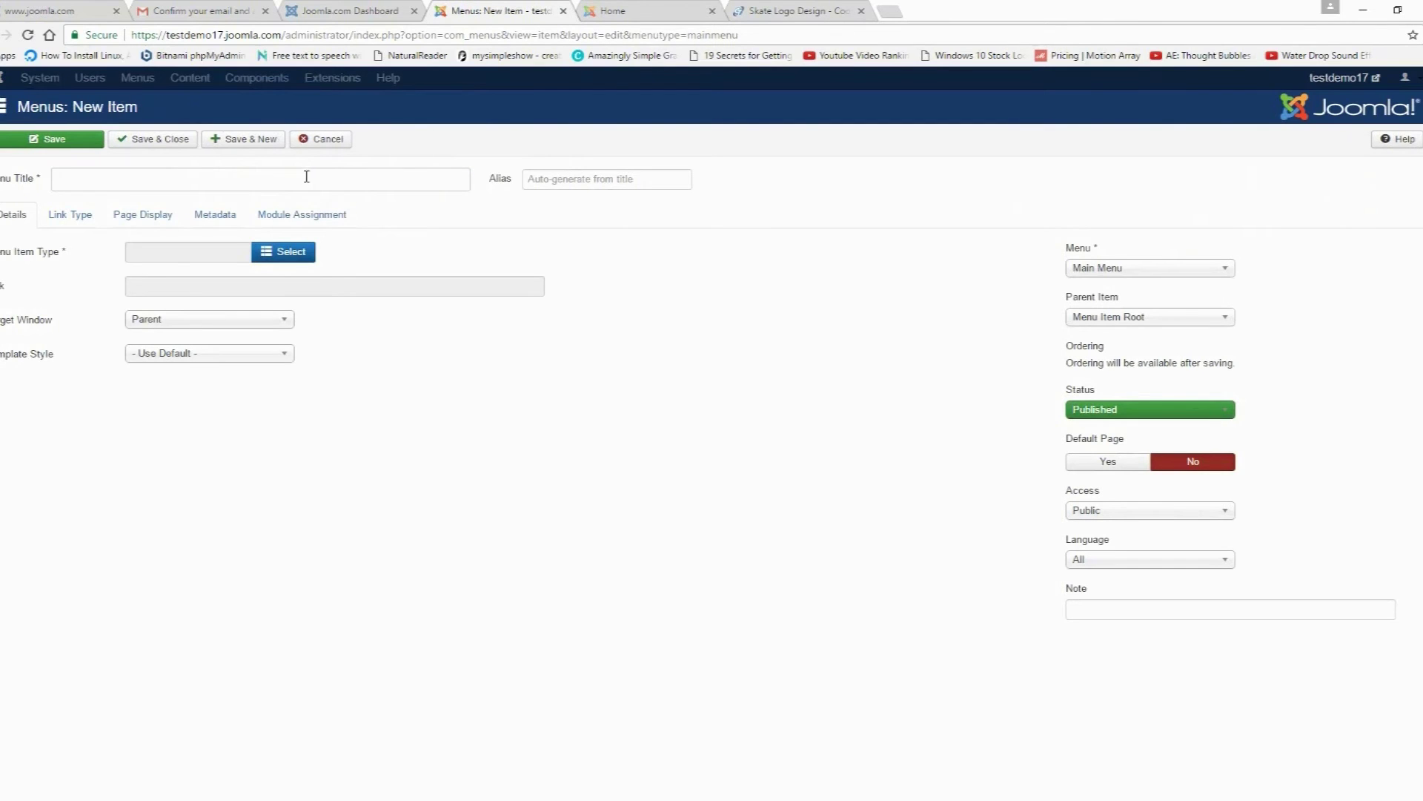
pyautogui.click(280, 254)
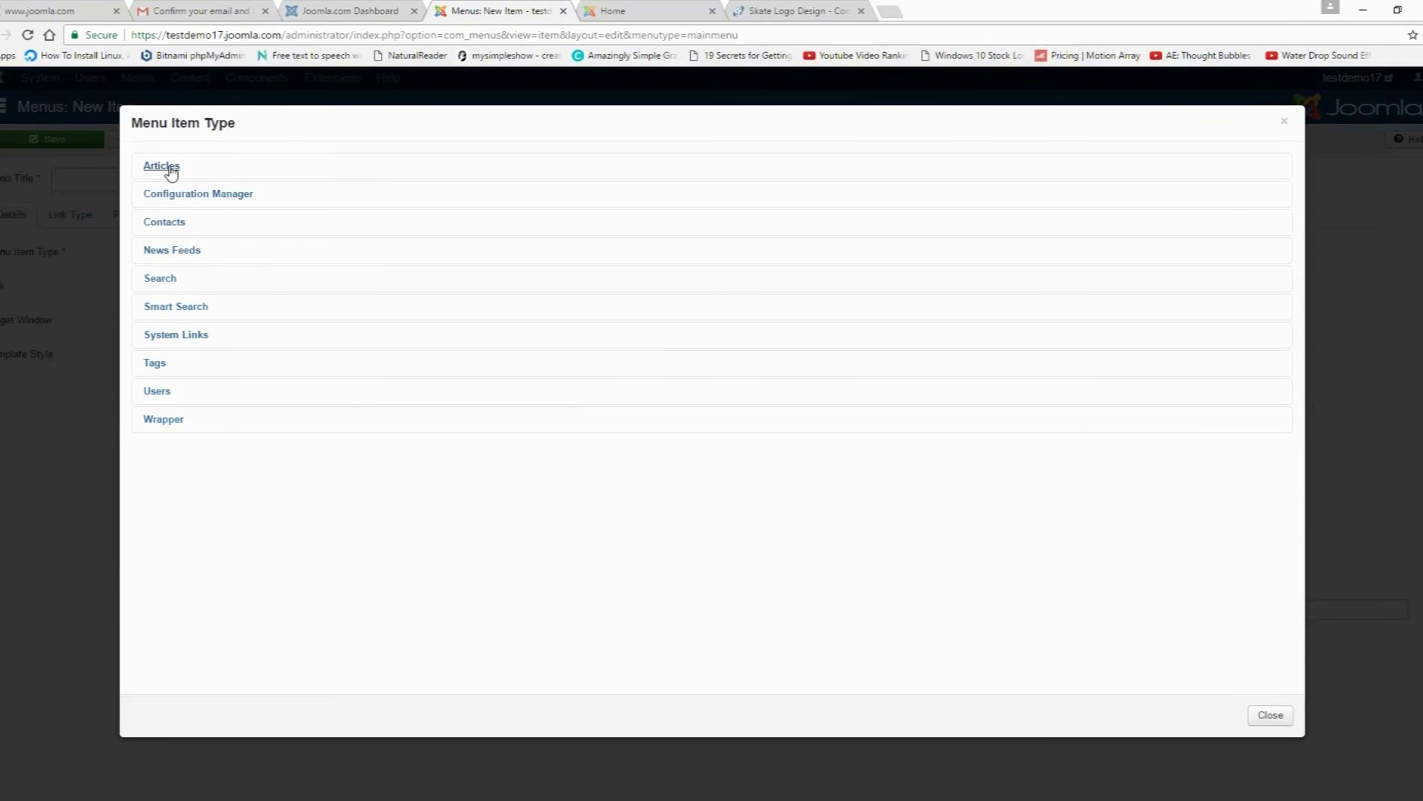
pyautogui.click(171, 172)
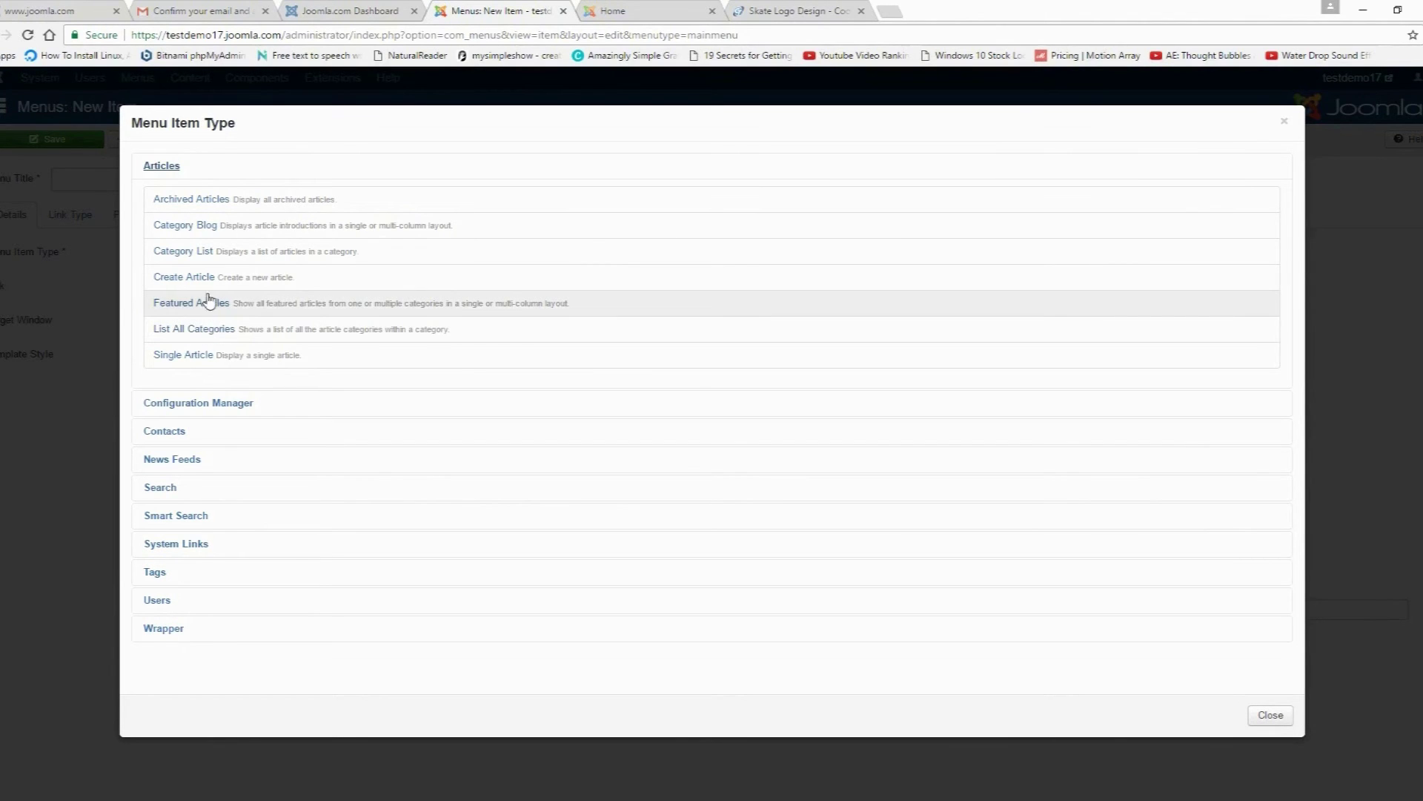
pyautogui.click(187, 225)
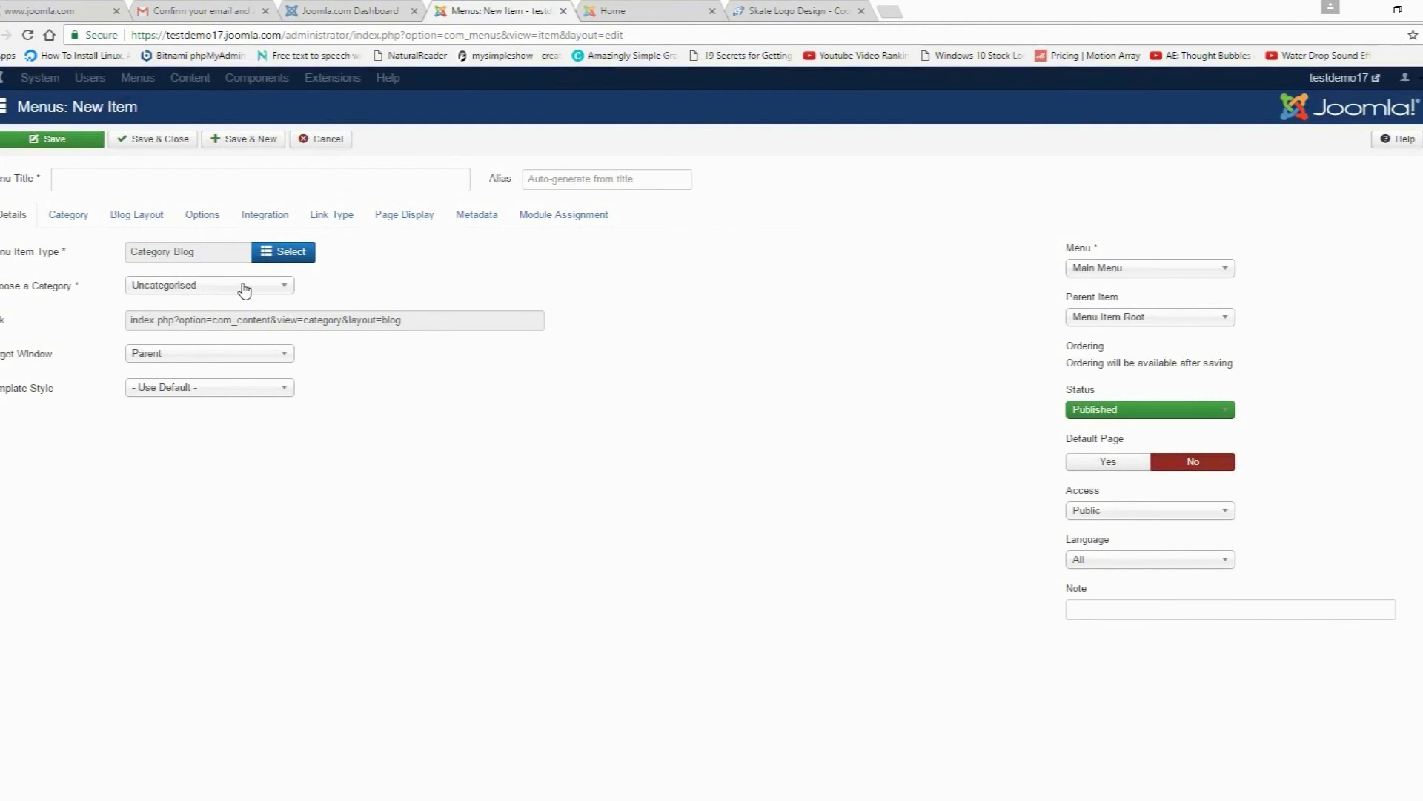
pyautogui.click(222, 285)
pyautogui.click(176, 320)
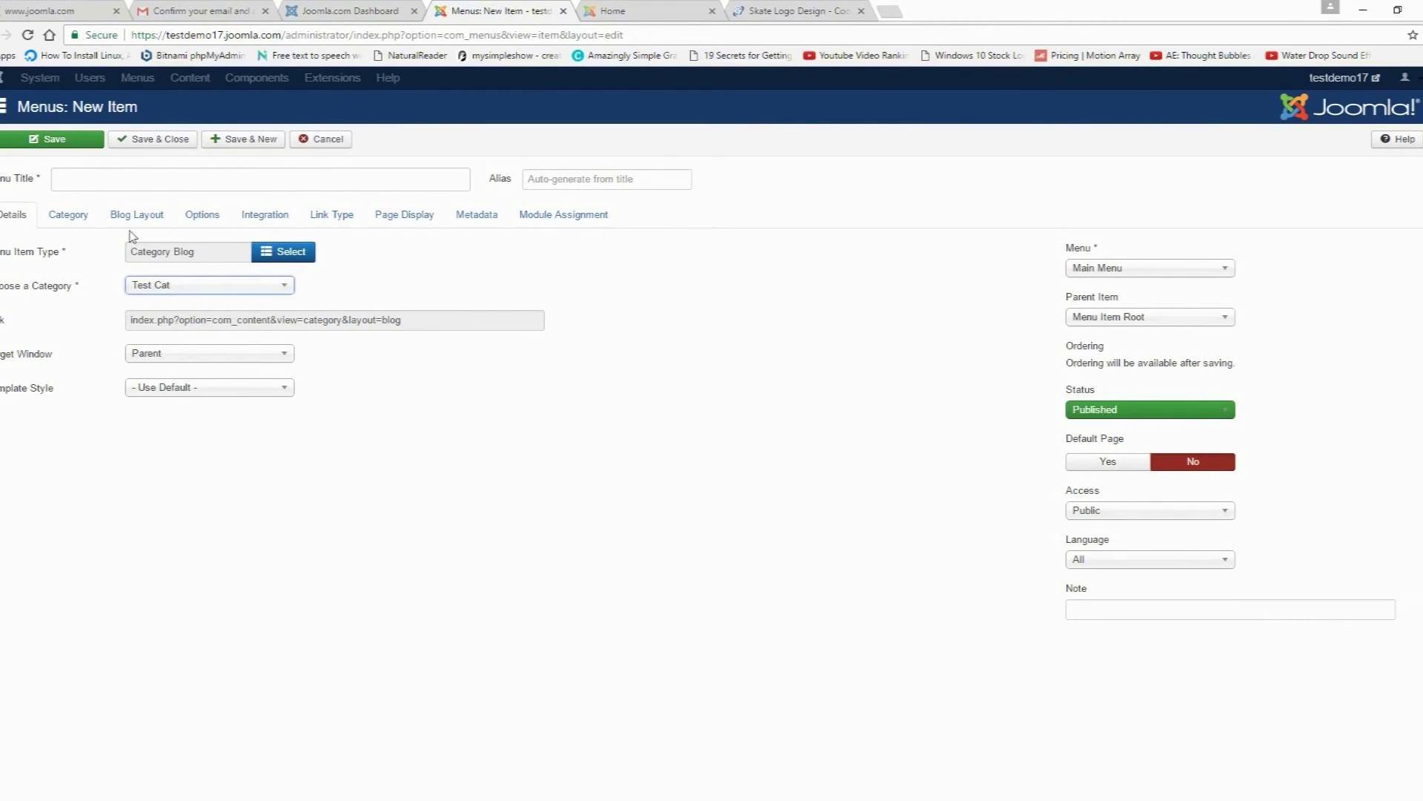
pyautogui.click(131, 181)
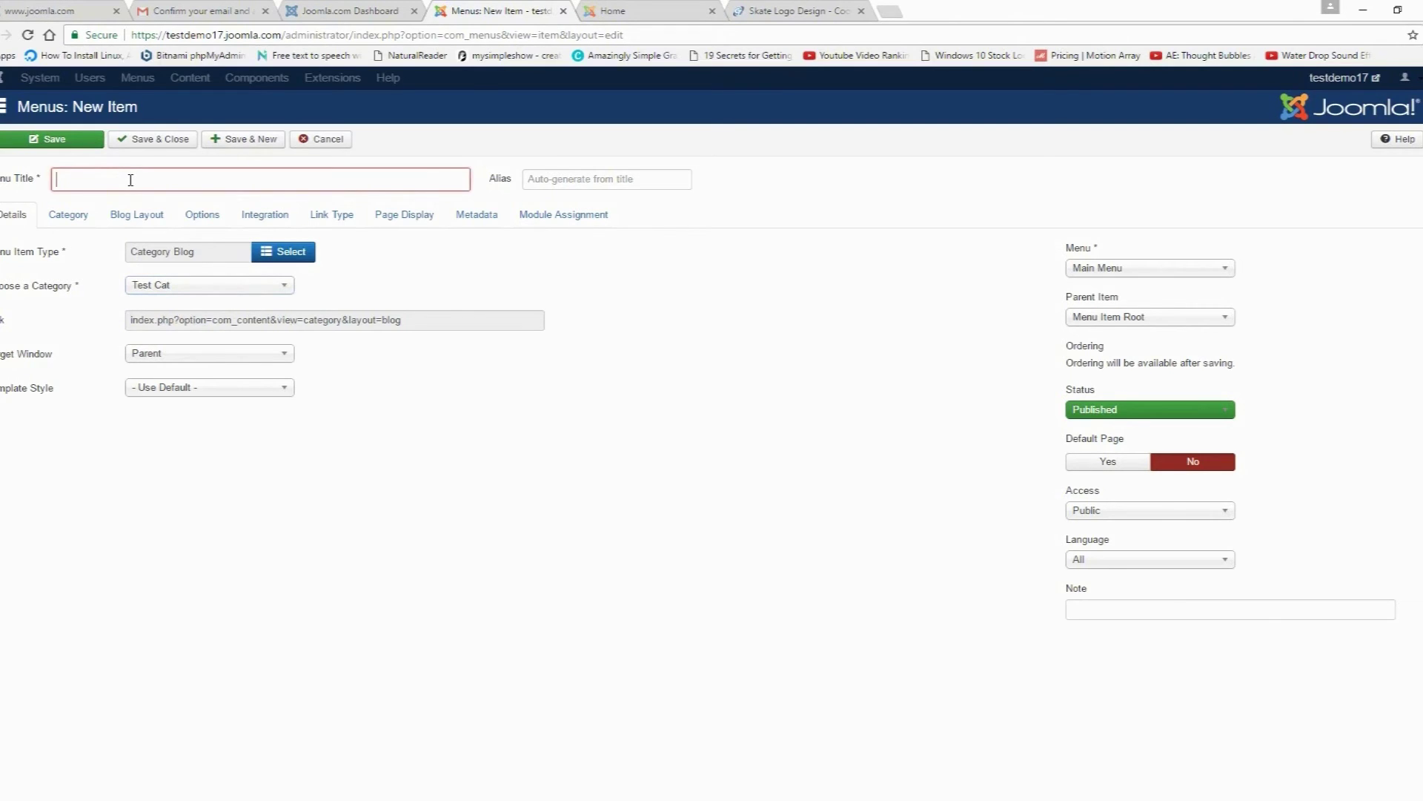
pyautogui.write('Test Cat')
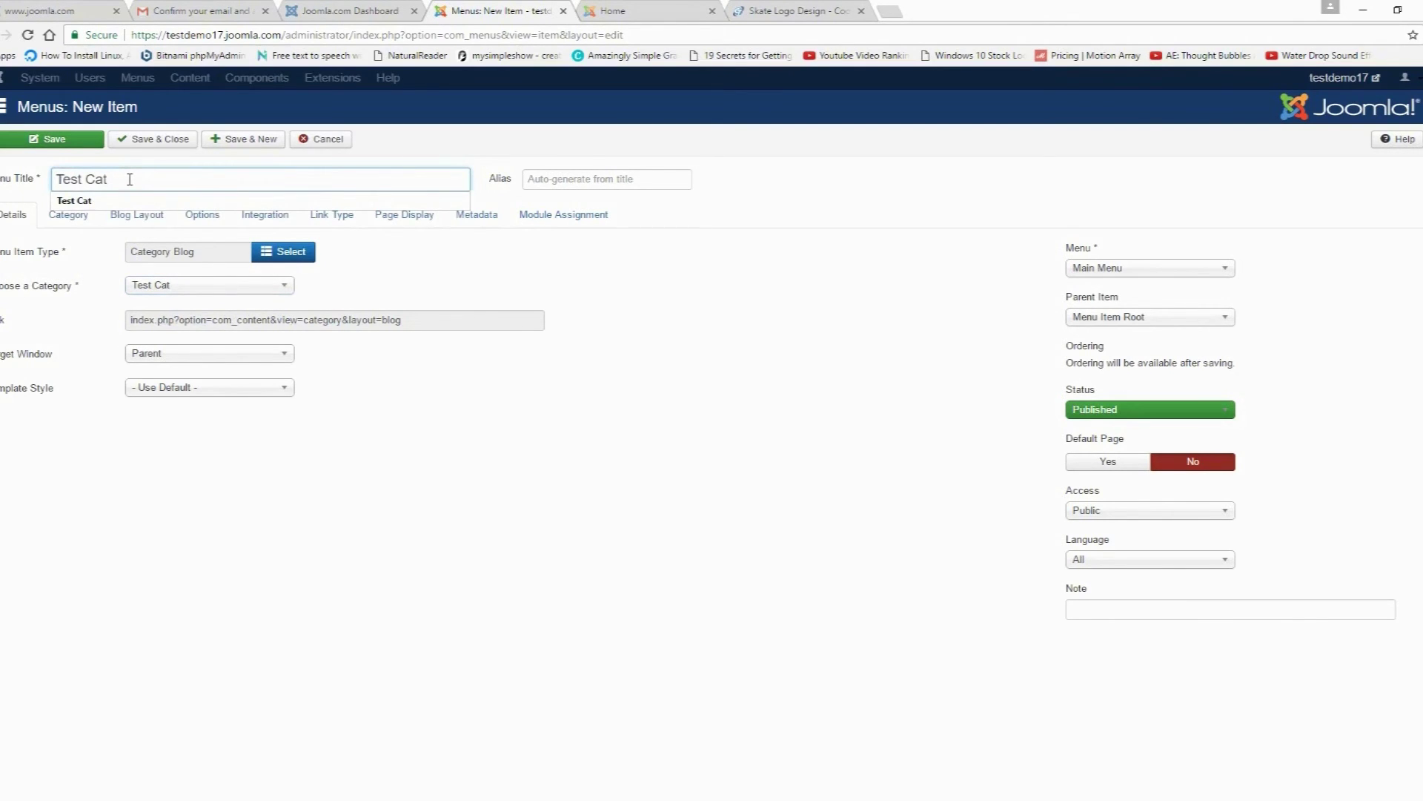
pyautogui.click(56, 141)
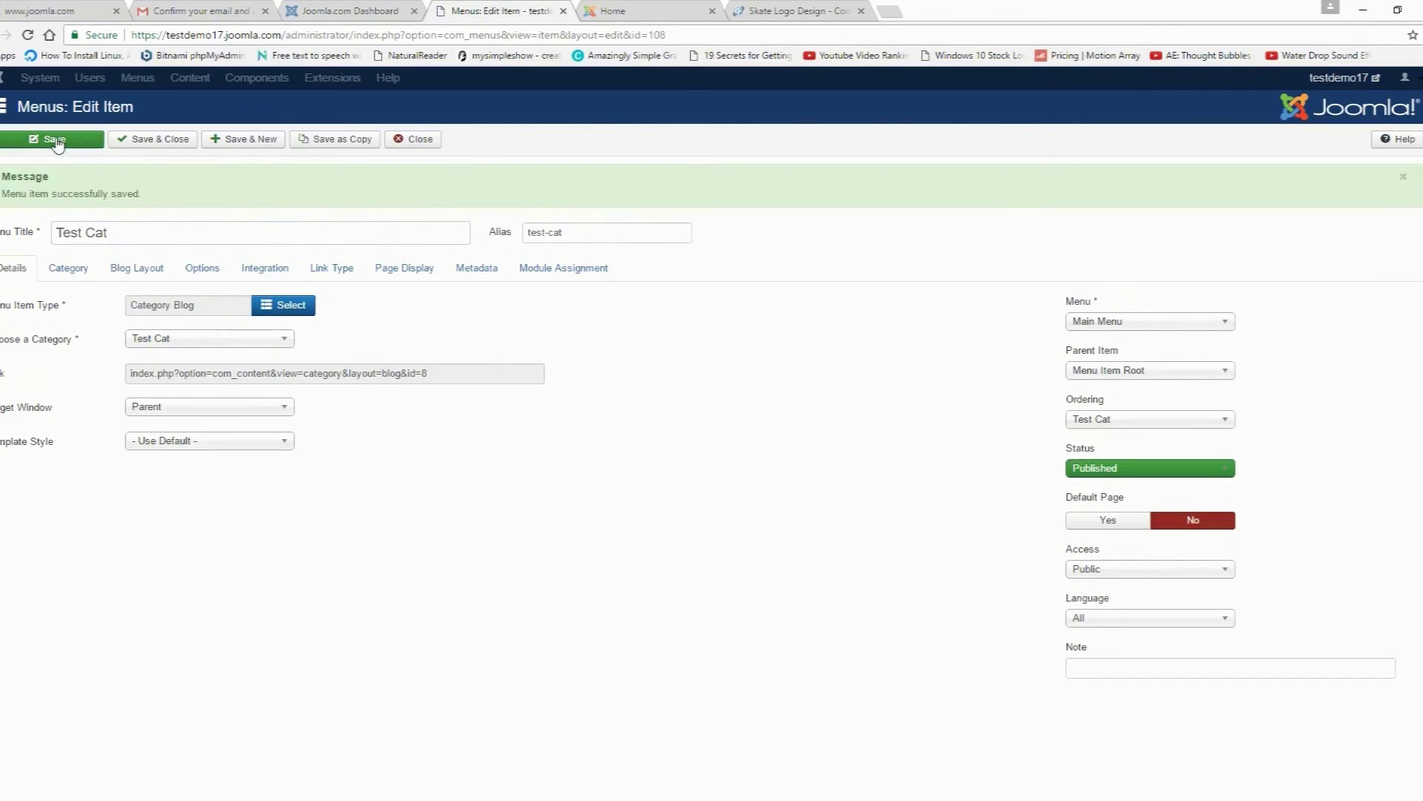
pyautogui.click(650, 17)
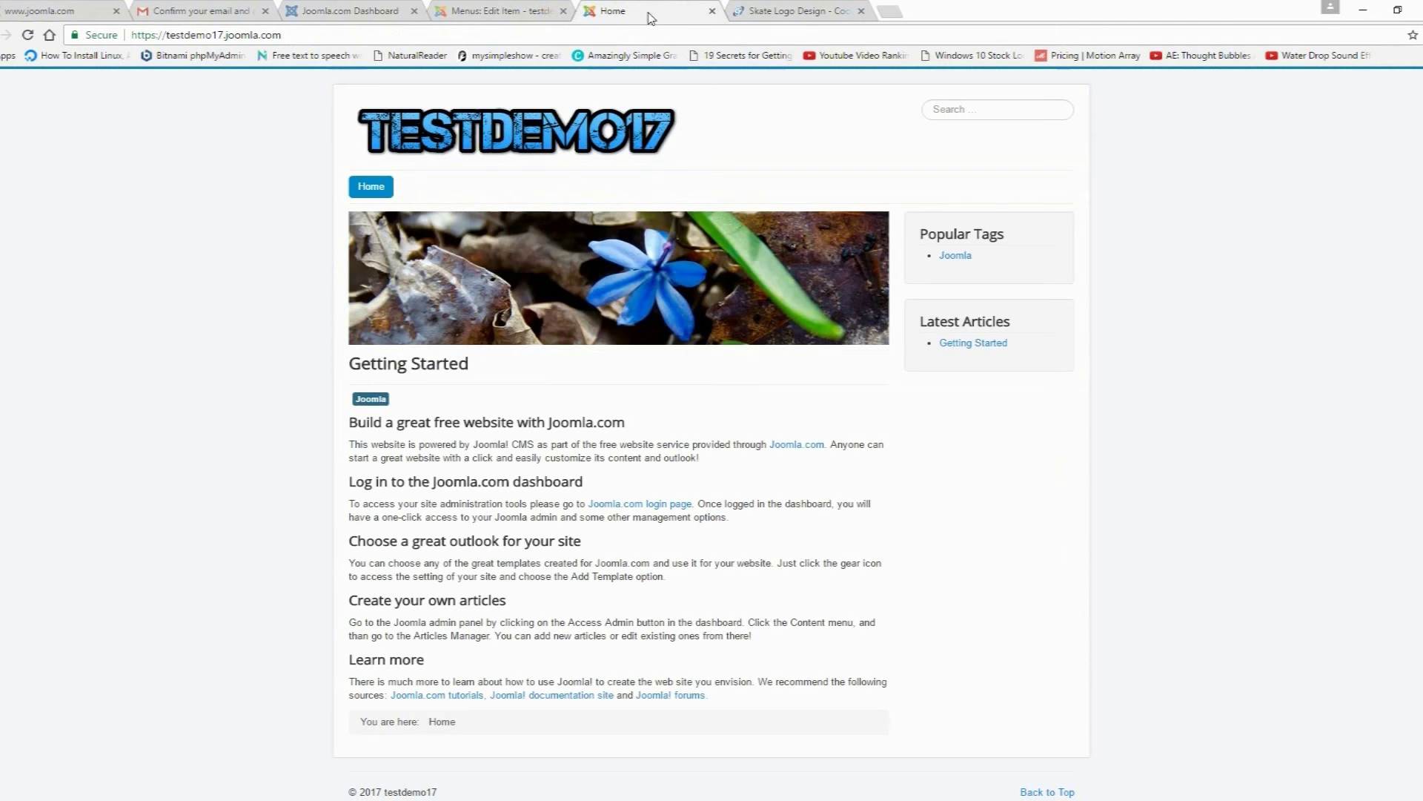
pyautogui.click(27, 35)
pyautogui.click(423, 192)
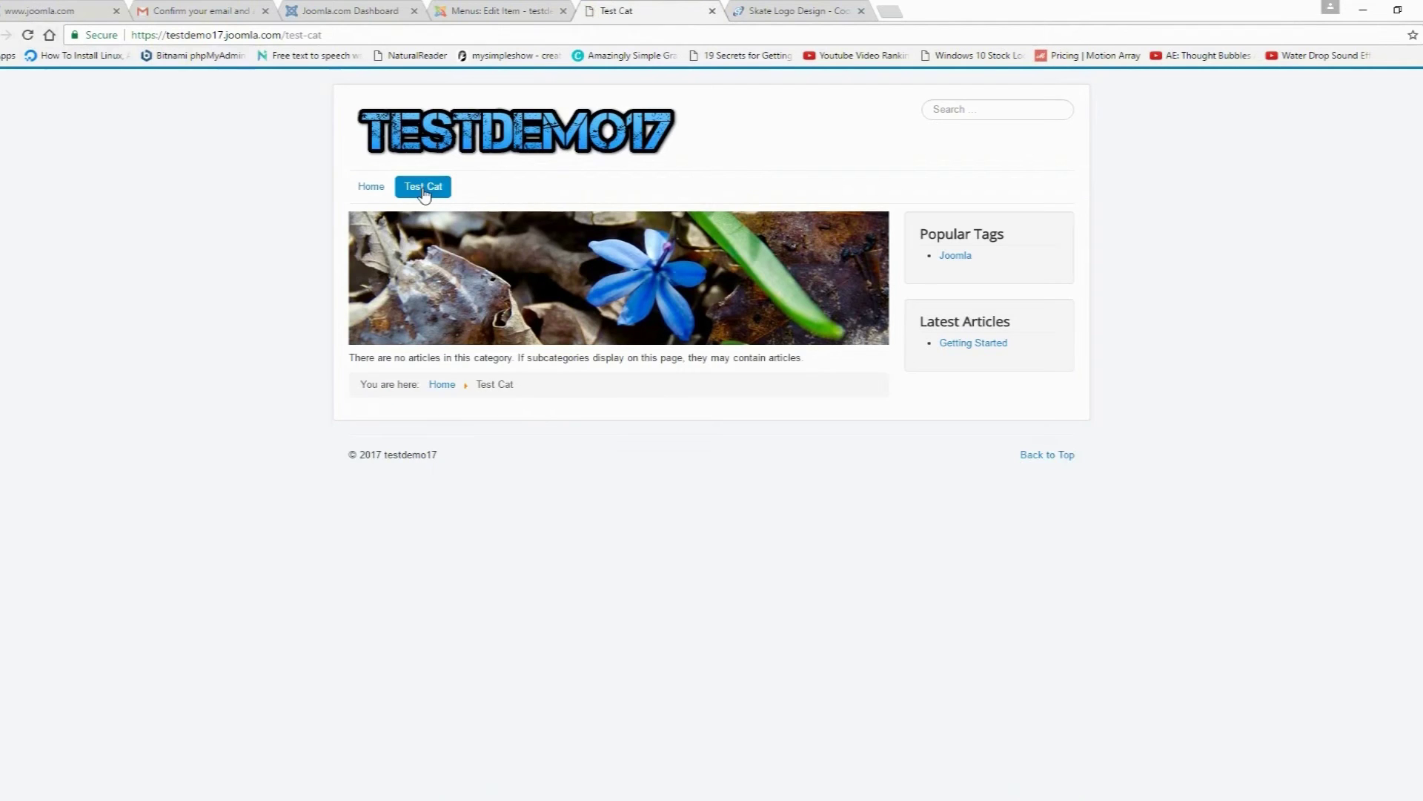
pyautogui.click(371, 196)
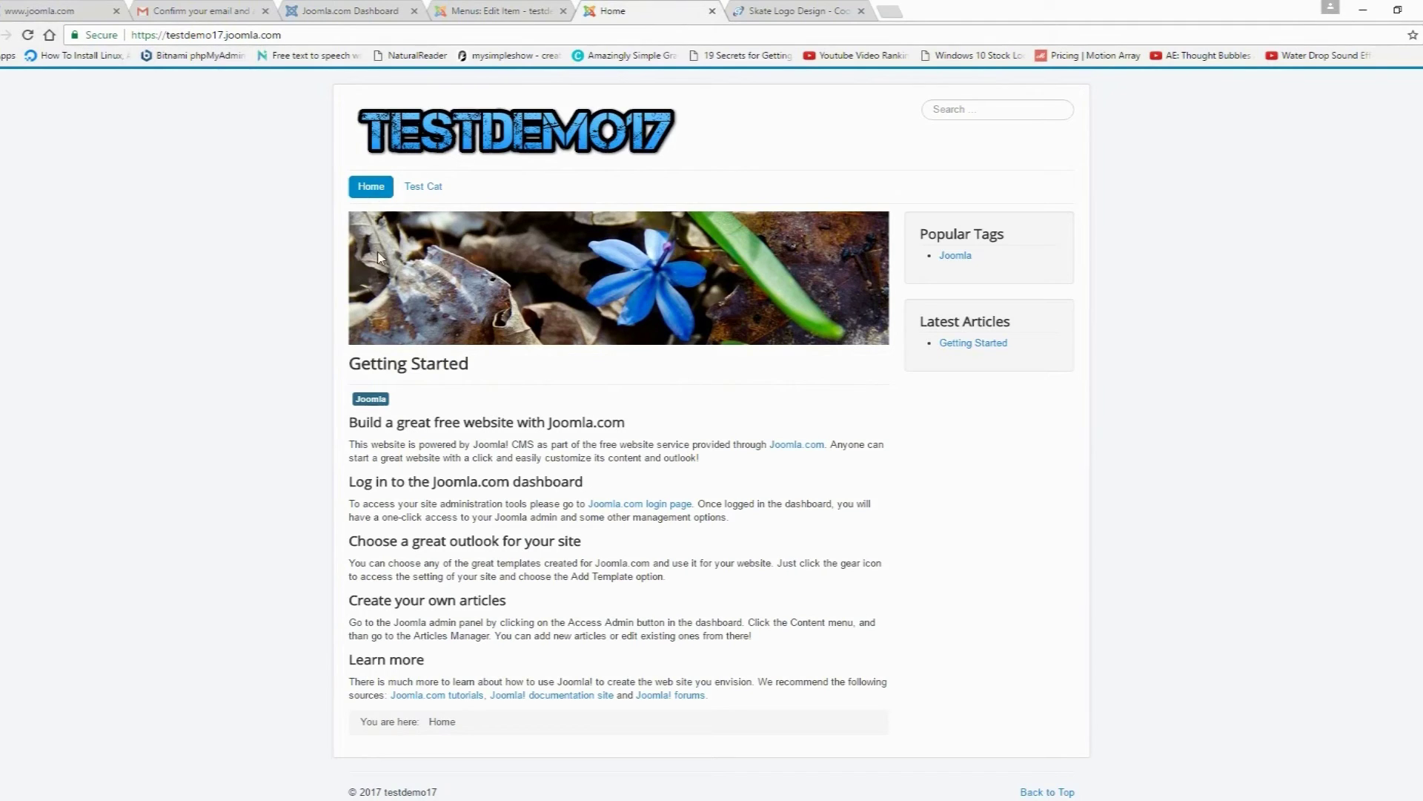
pyautogui.click(502, 13)
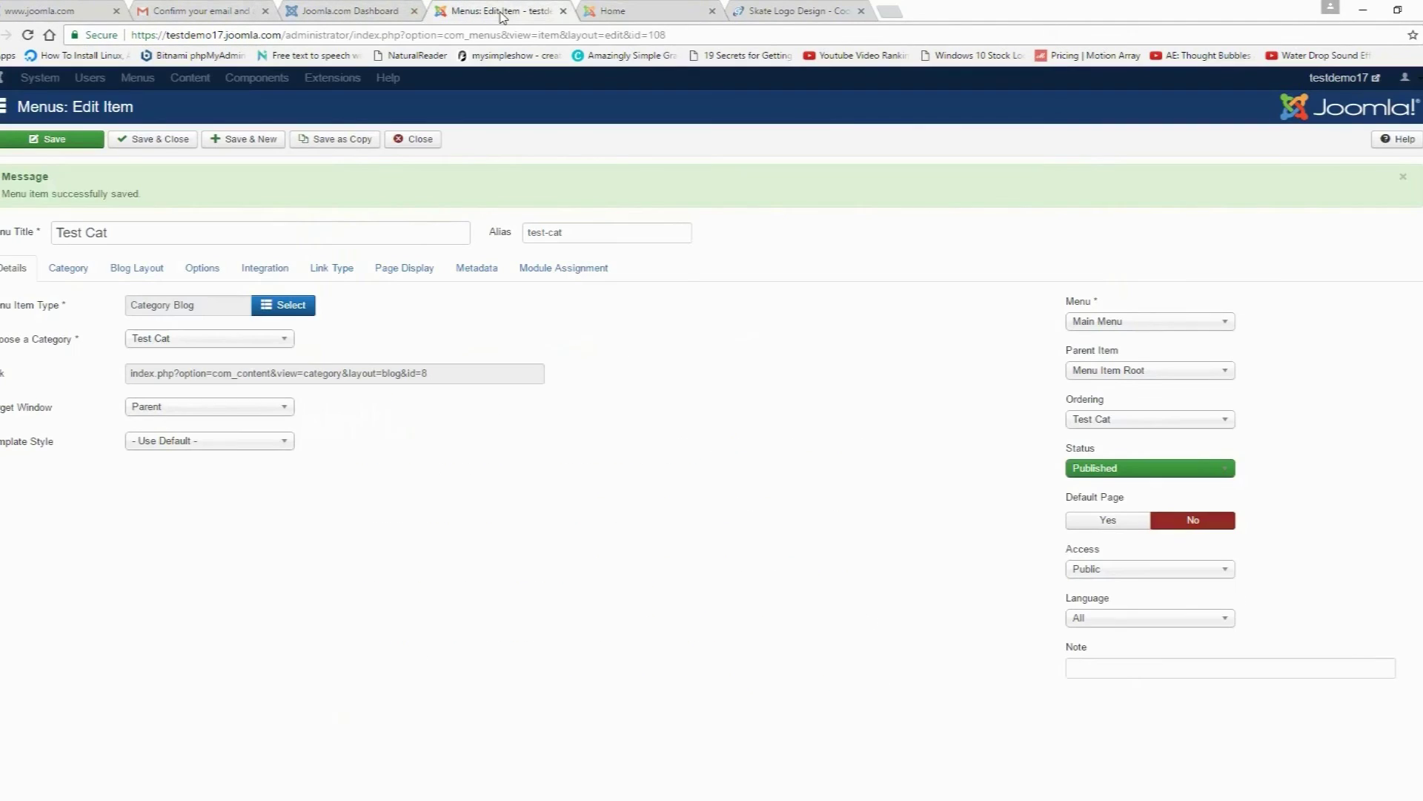
# Step: Close the menu item and start a new article titled 'My First Article'
pyautogui.click(415, 140)
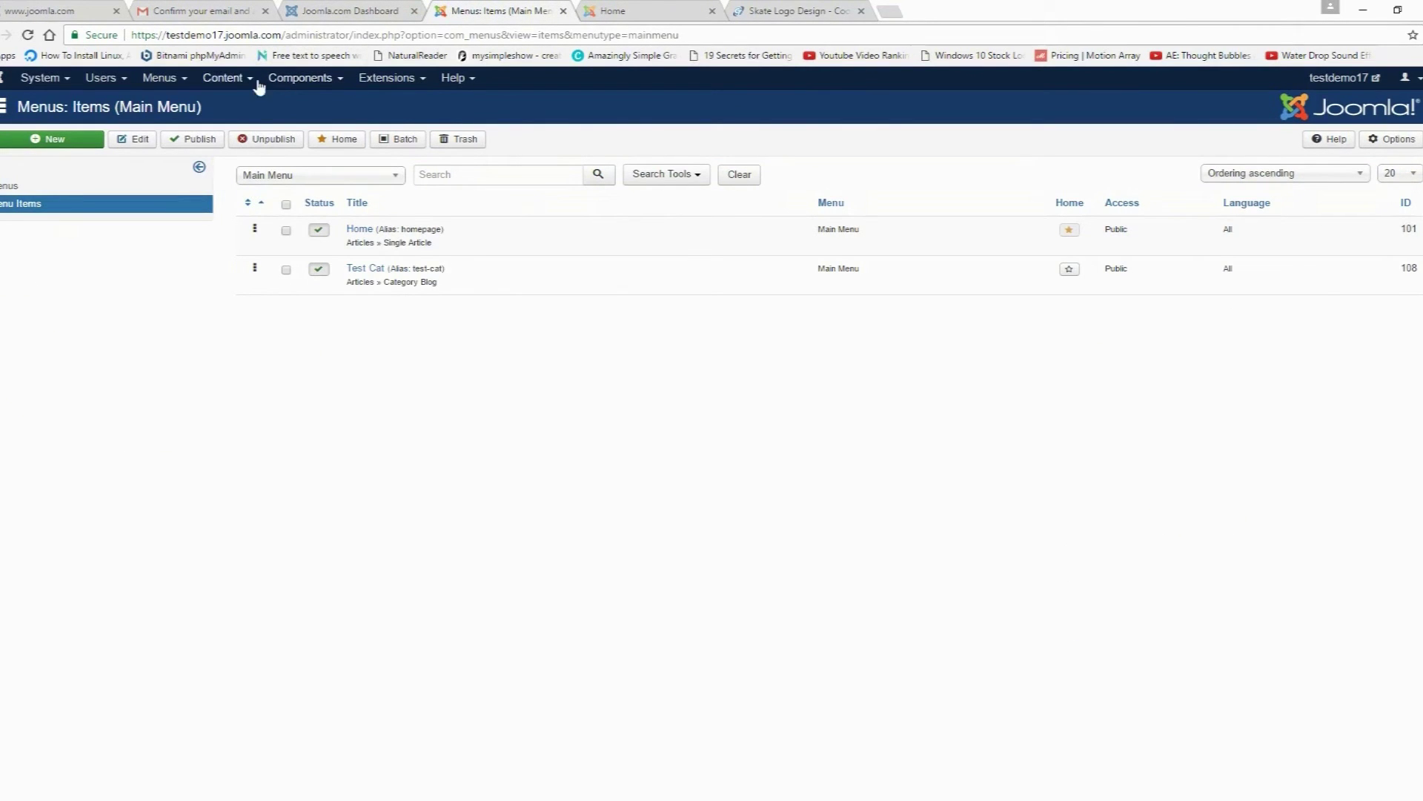
pyautogui.click(248, 83)
pyautogui.moveTo(250, 102)
pyautogui.click(387, 101)
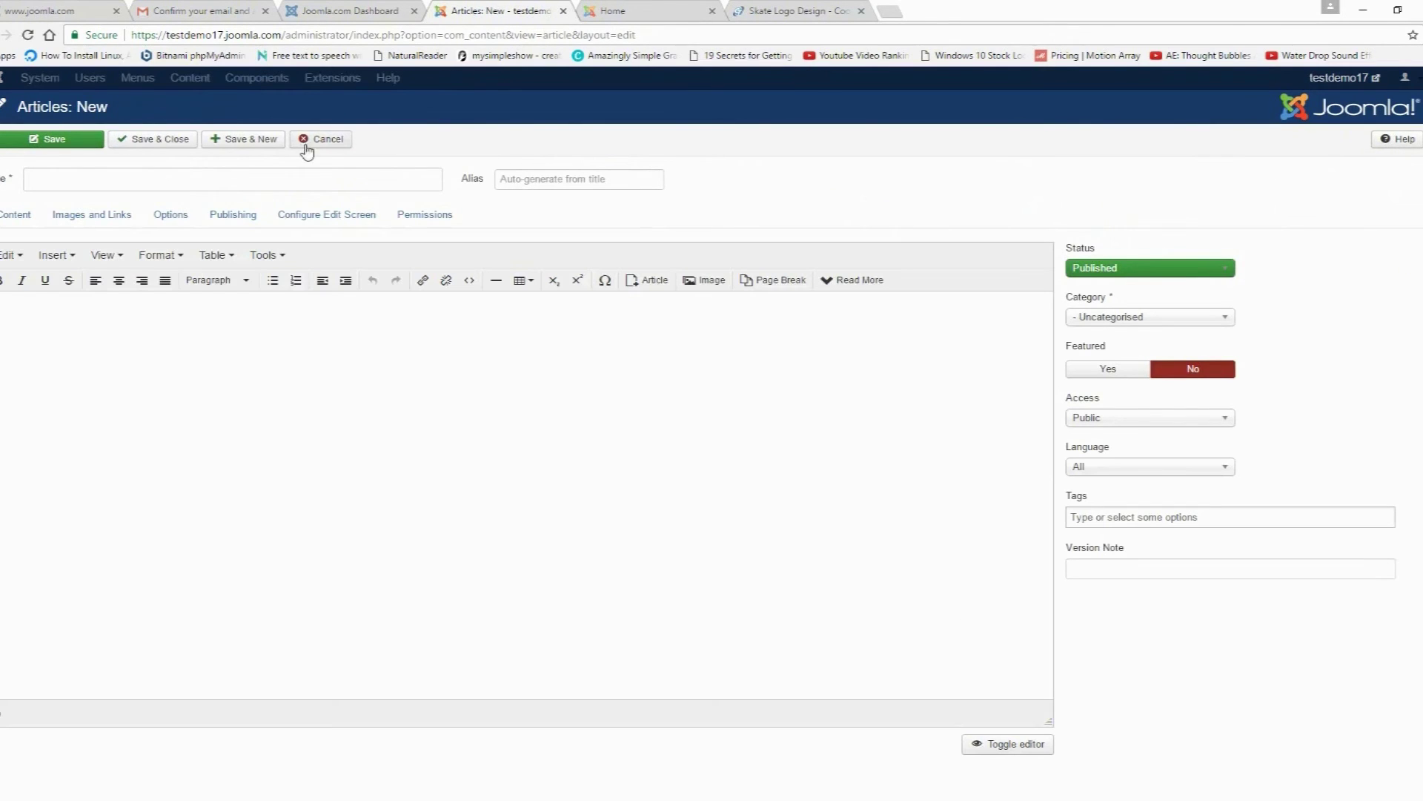
pyautogui.click(269, 172)
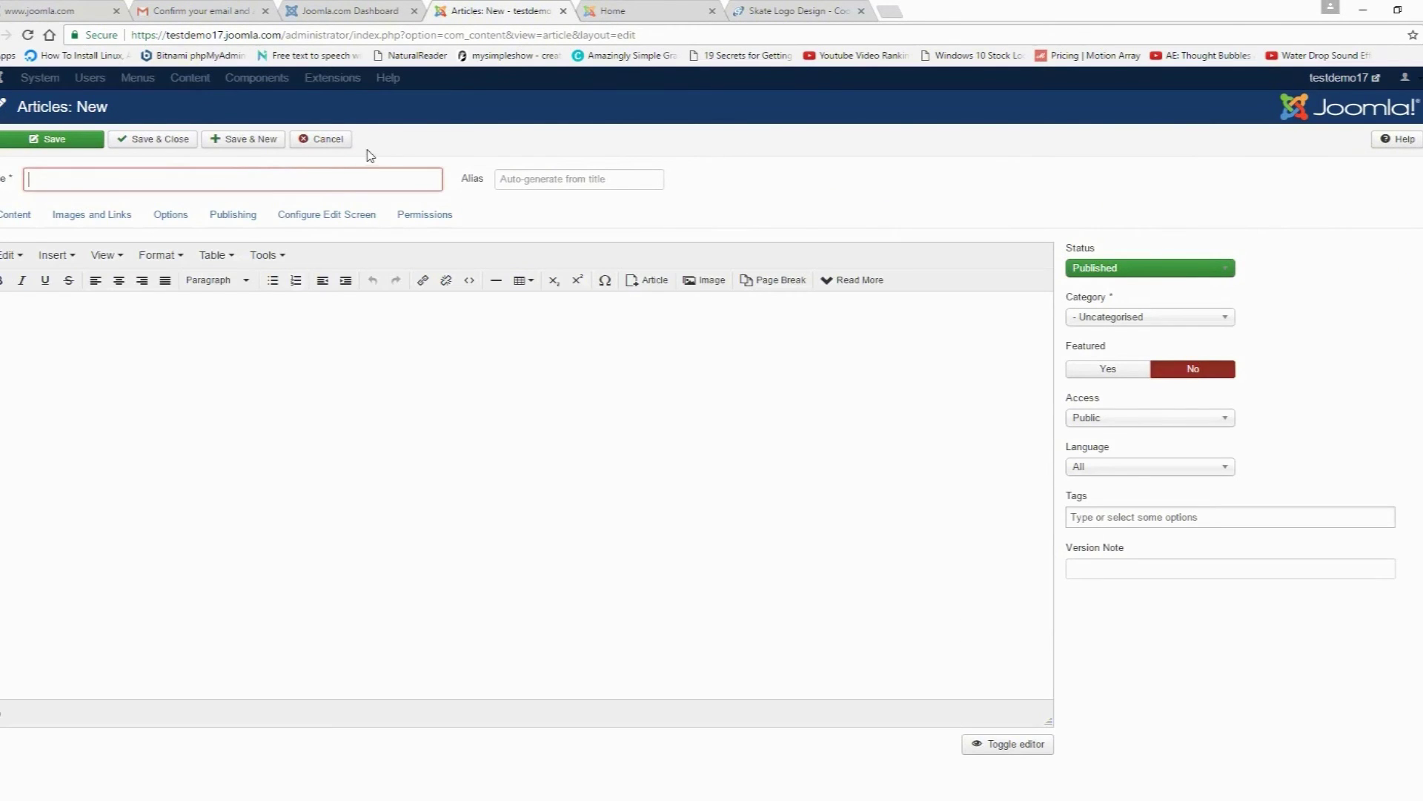
pyautogui.write('My First Article')
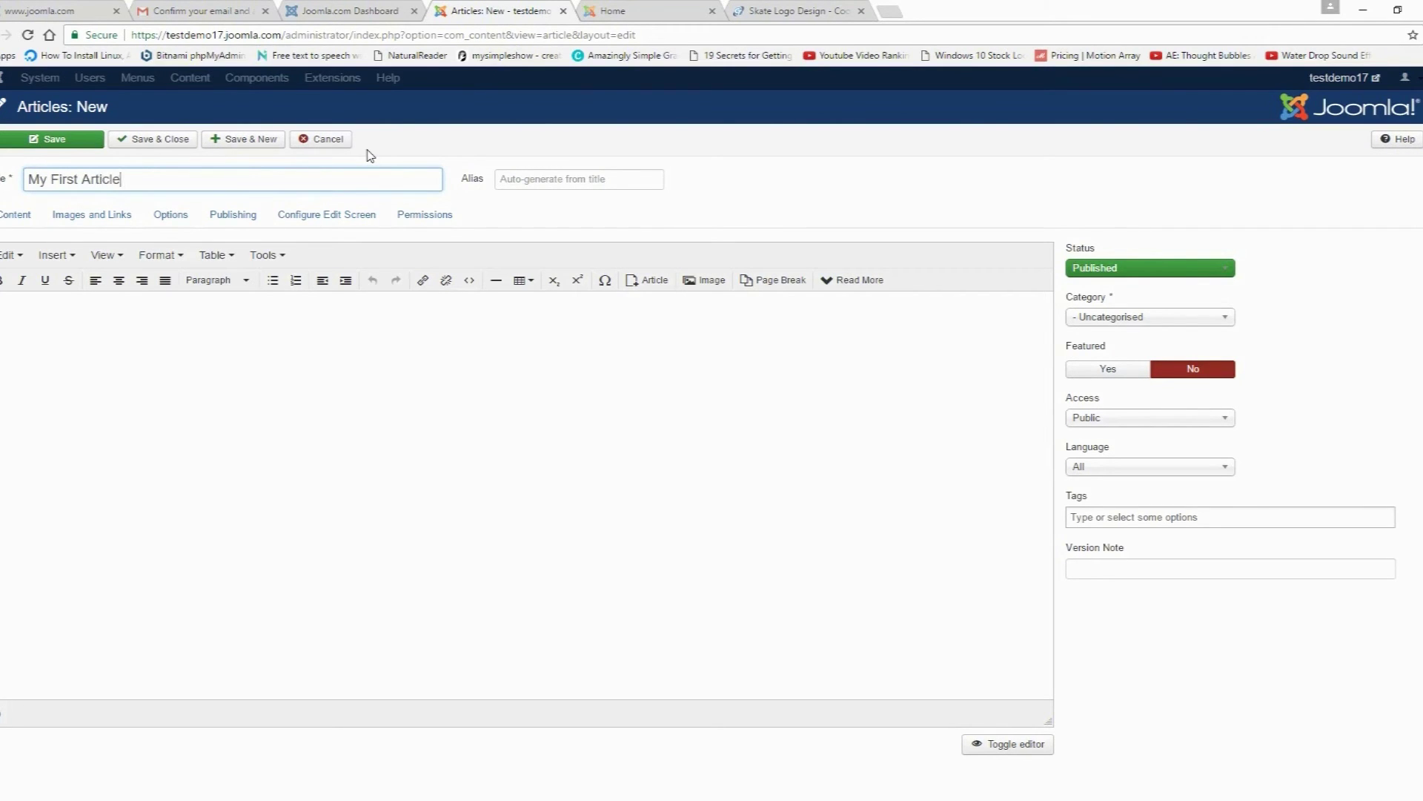
pyautogui.press('Tab')
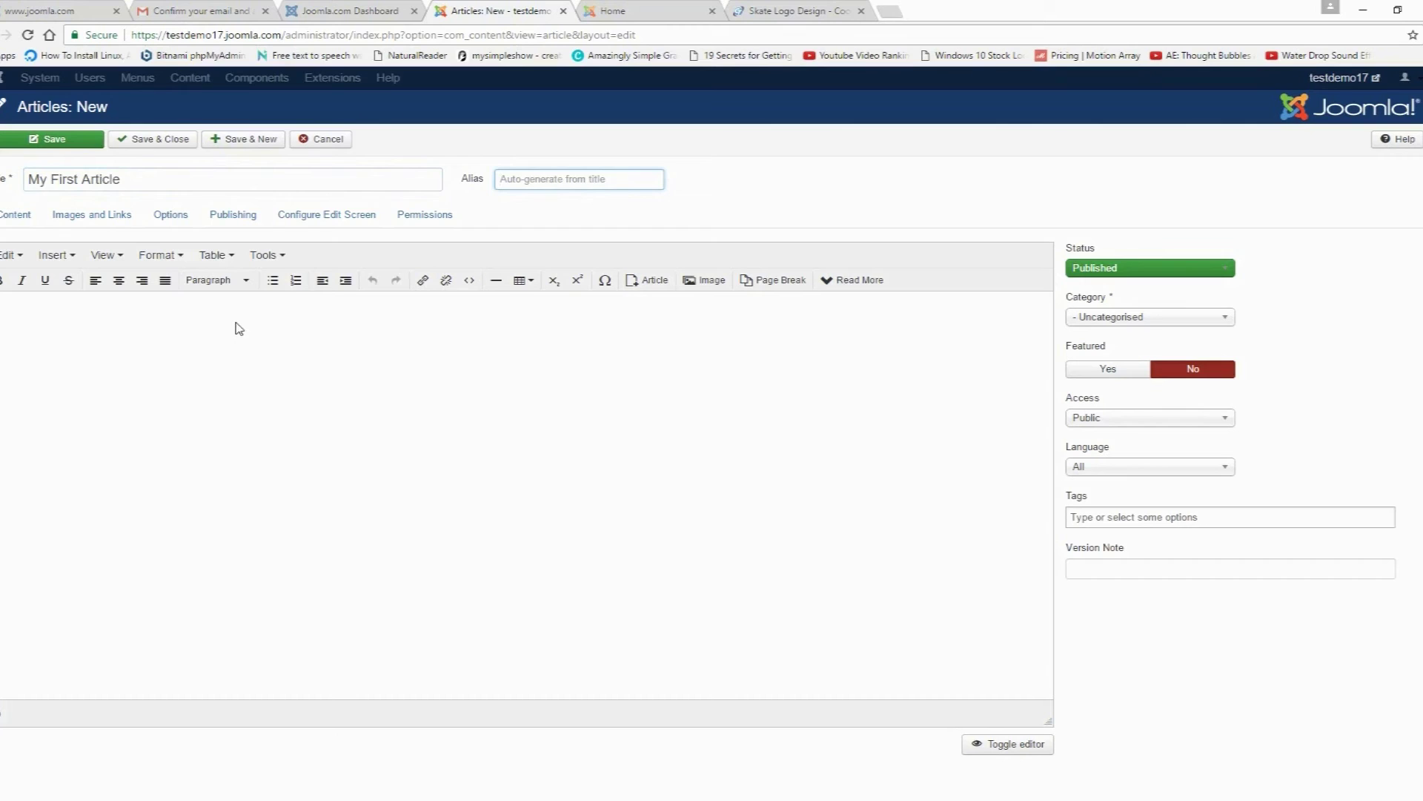
# Step: Write a short test sentence as the body and file the article under Test Cat
pyautogui.click(239, 329)
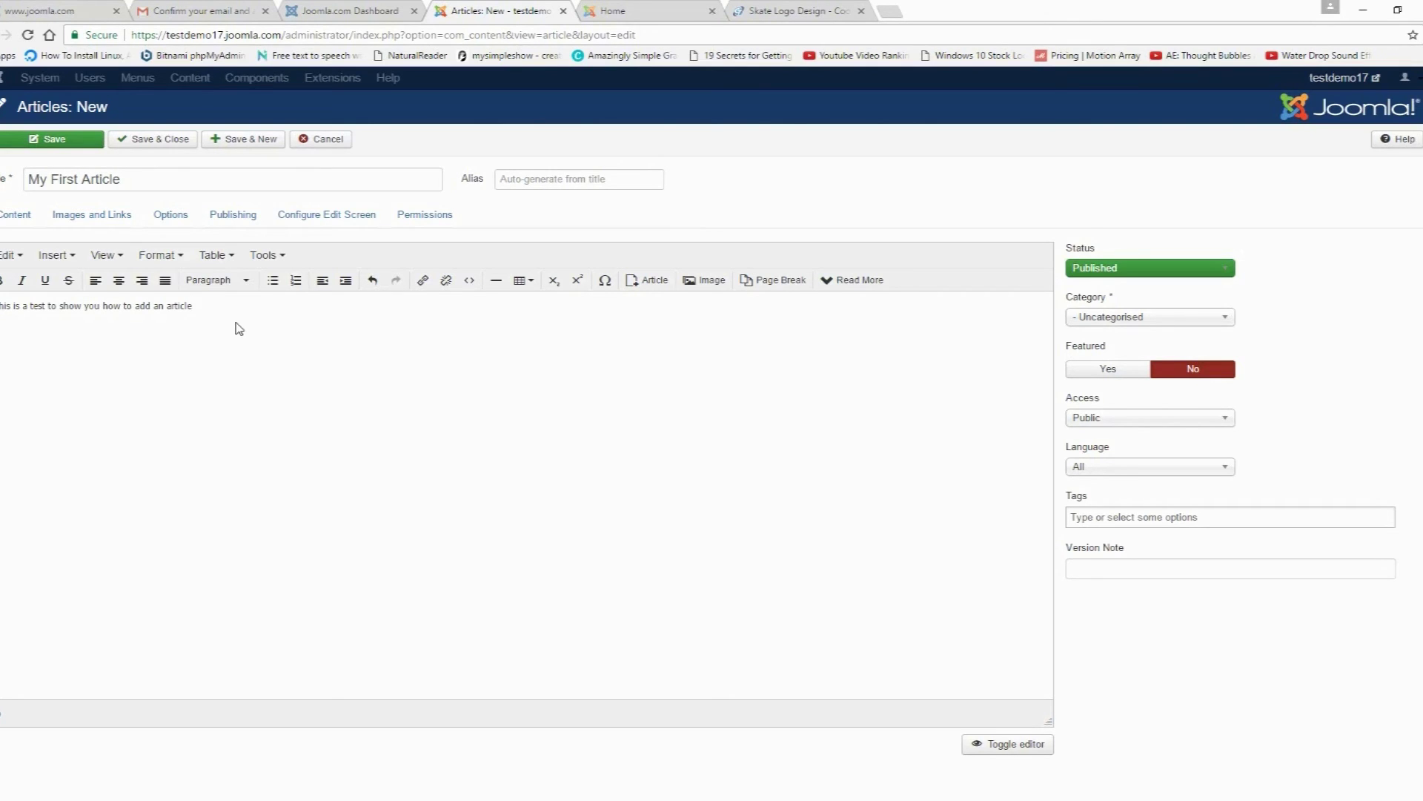
pyautogui.write('.')
pyautogui.click(1082, 317)
pyautogui.click(1092, 381)
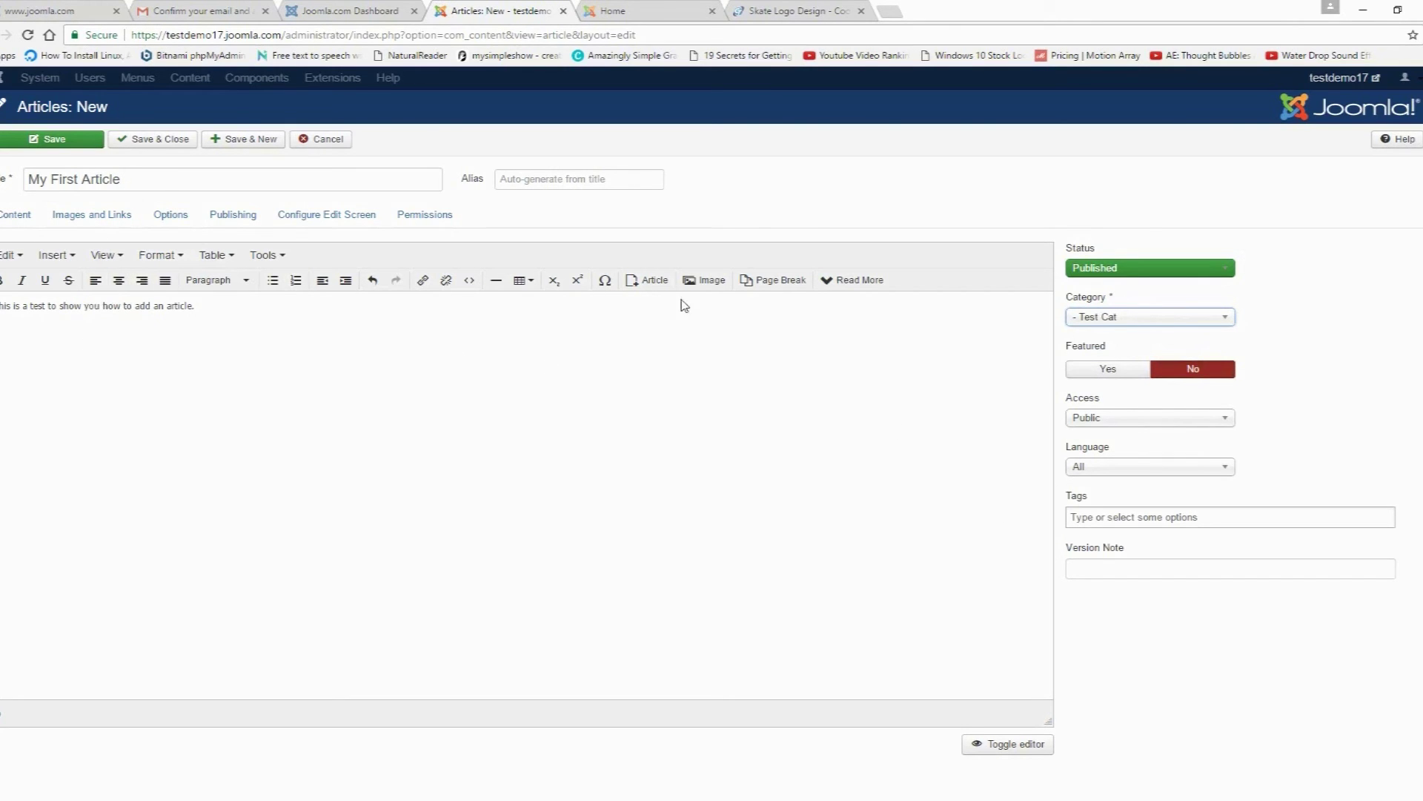
# Step: Insert the YouTube subscribe image into the article and save it
pyautogui.click(703, 280)
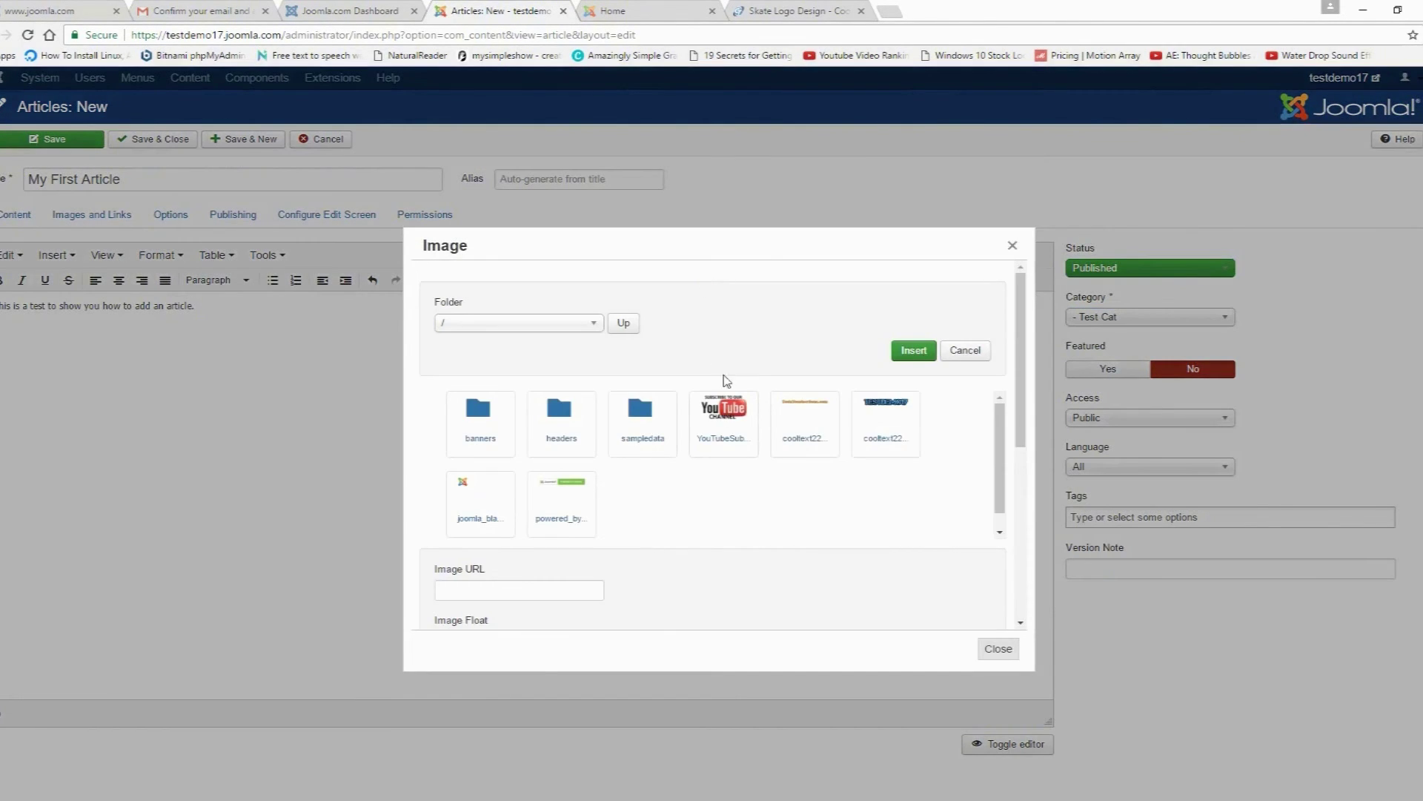
pyautogui.click(730, 419)
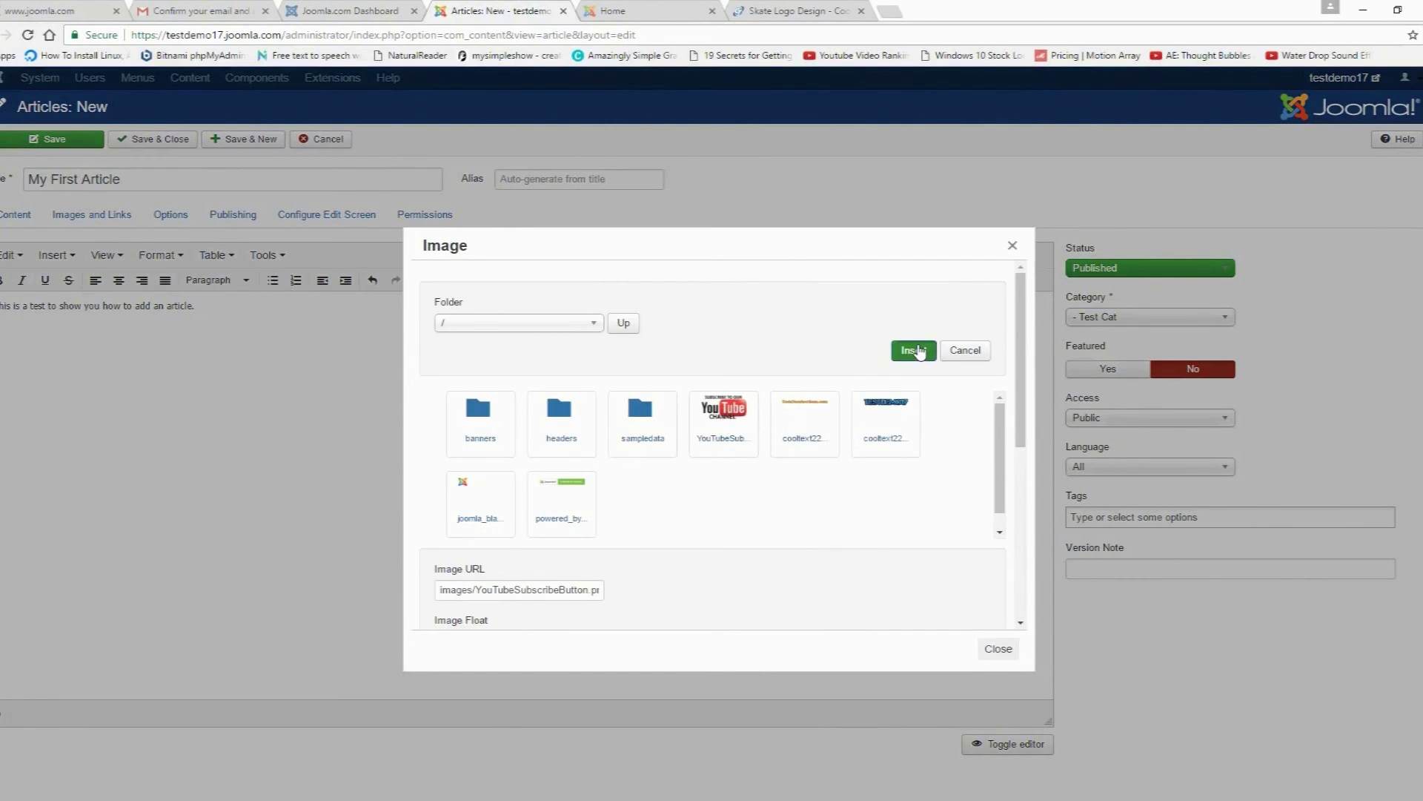
pyautogui.click(917, 353)
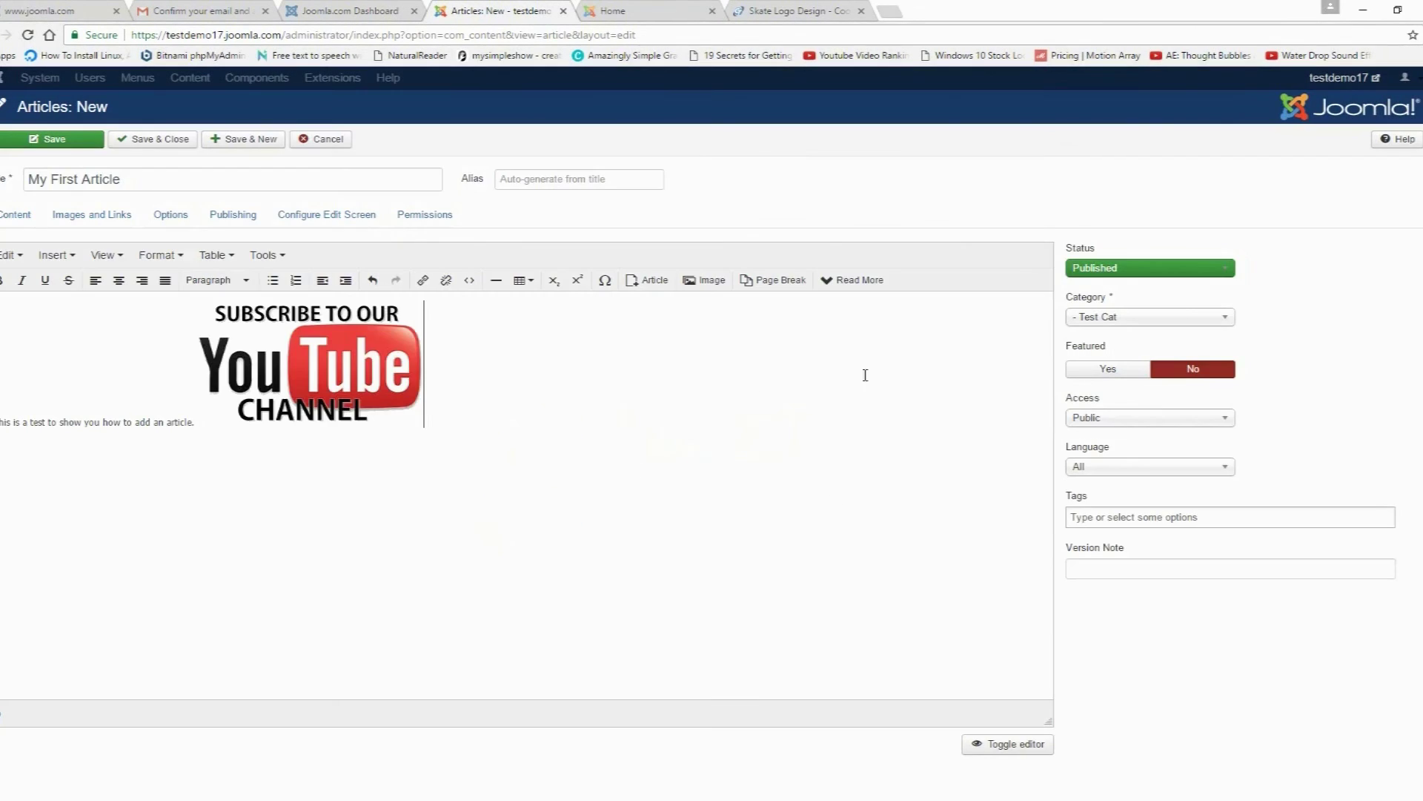
pyautogui.click(43, 140)
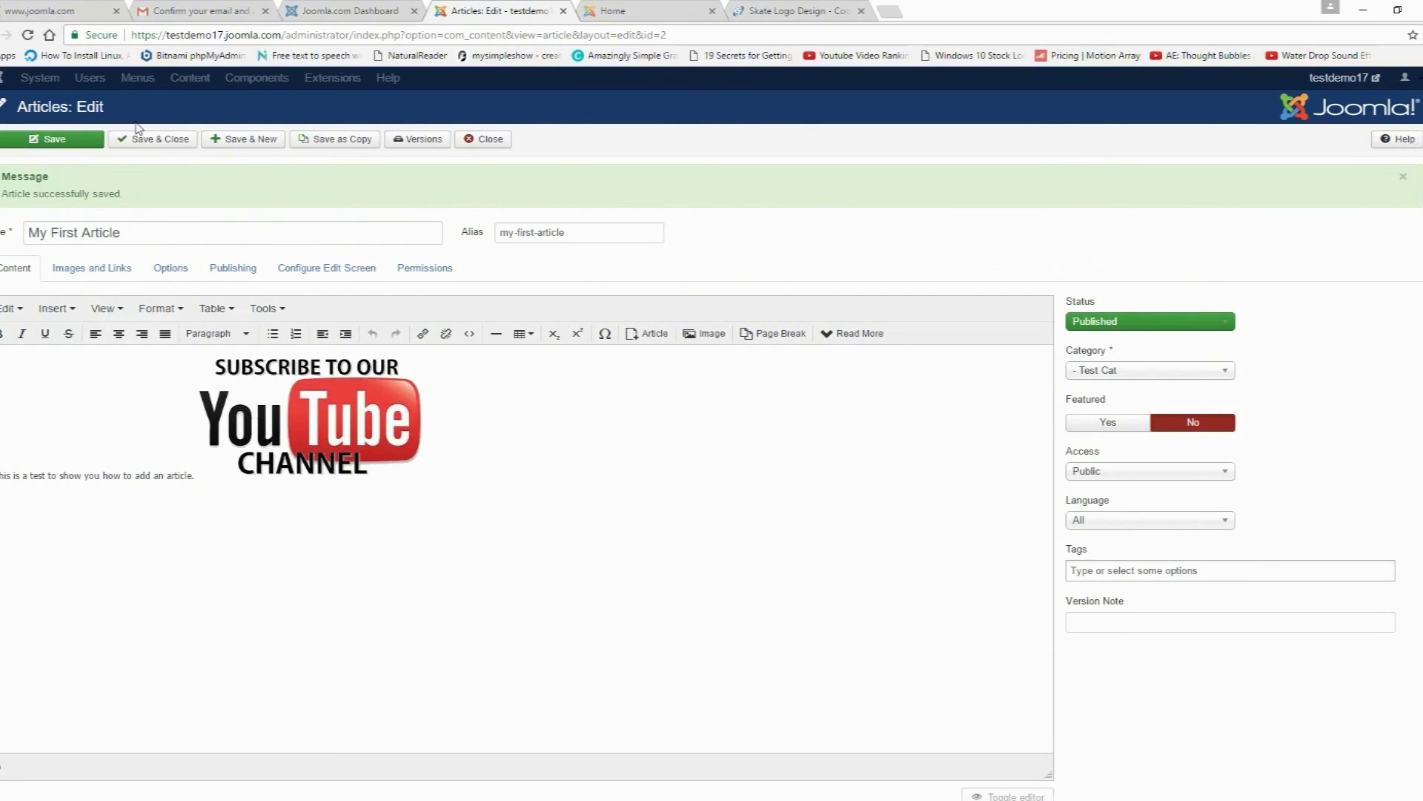
pyautogui.click(489, 140)
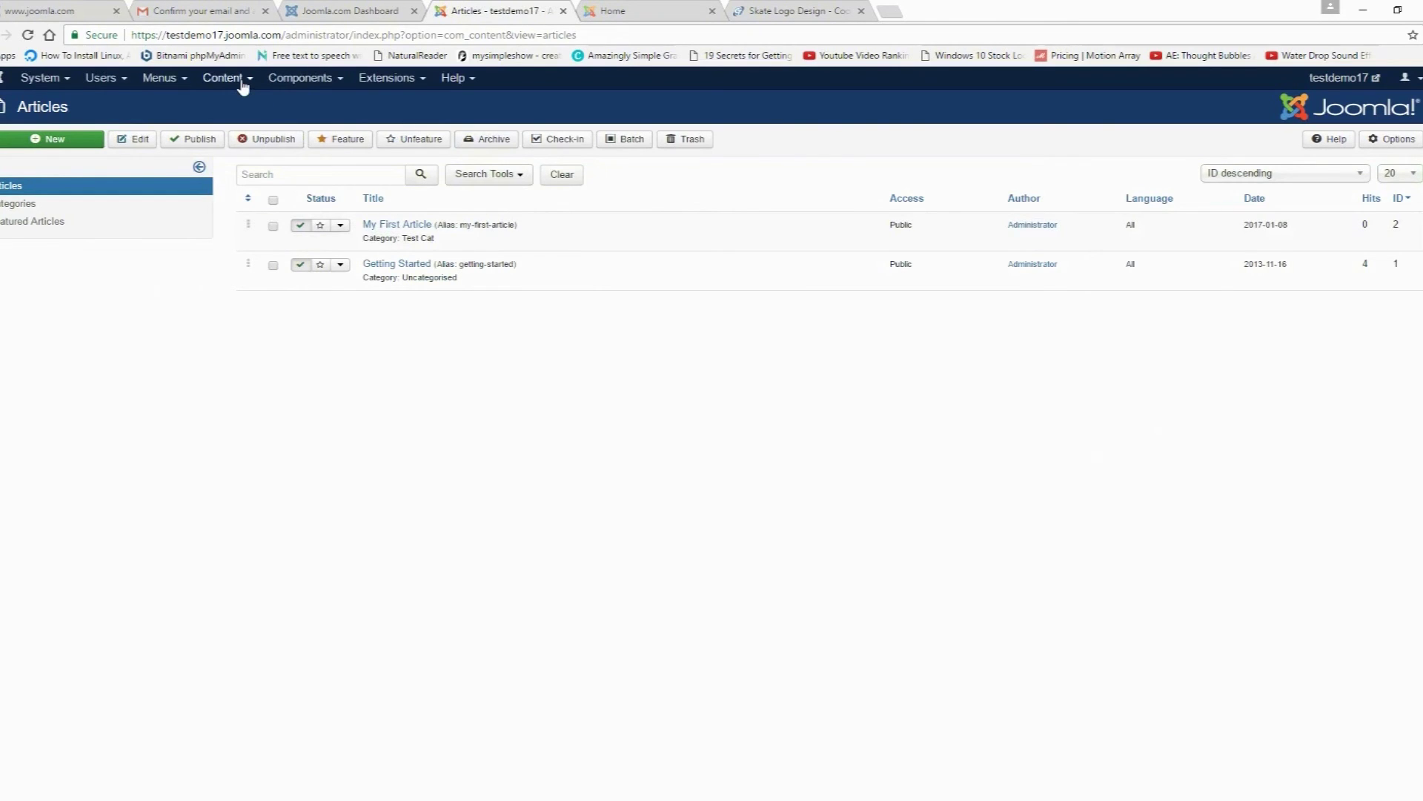
pyautogui.click(243, 78)
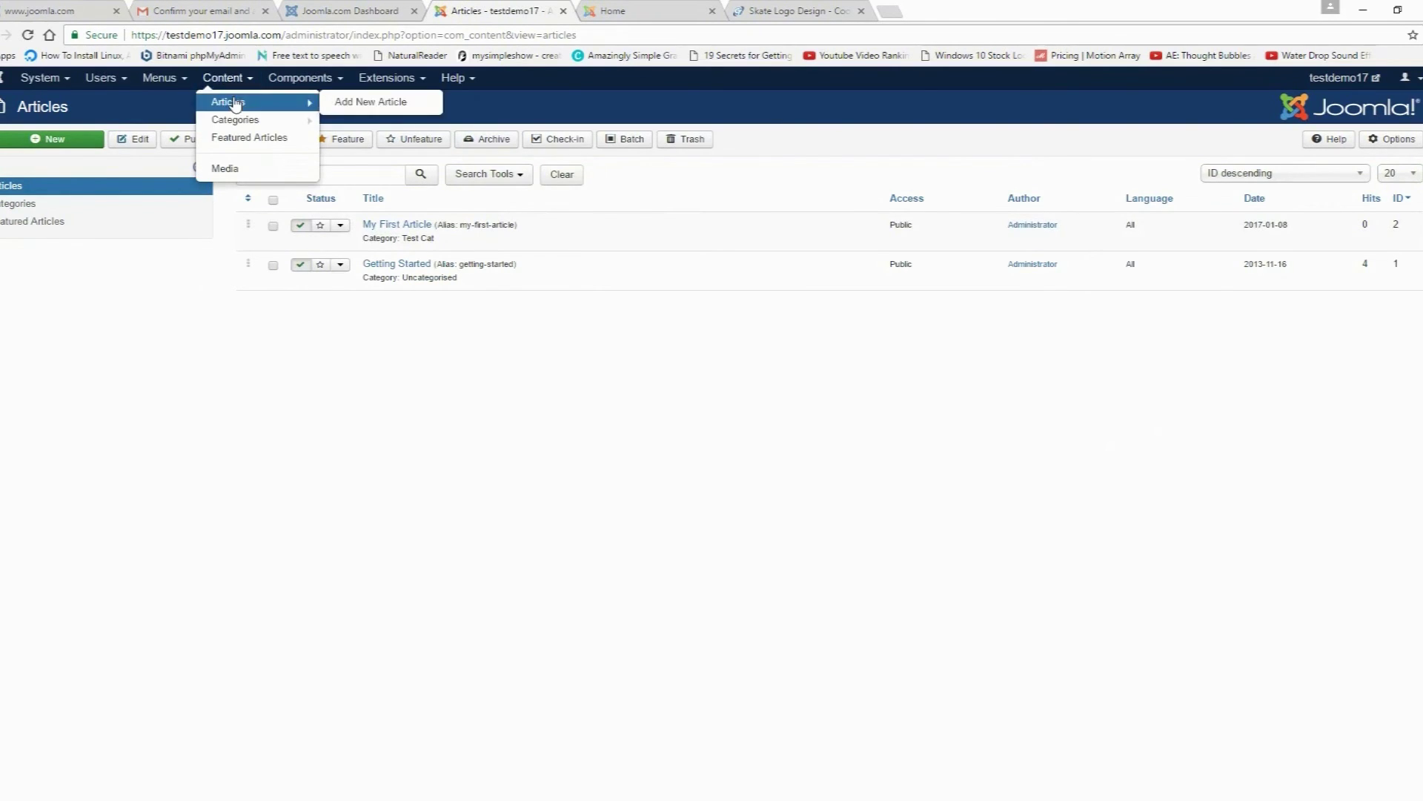
pyautogui.click(233, 100)
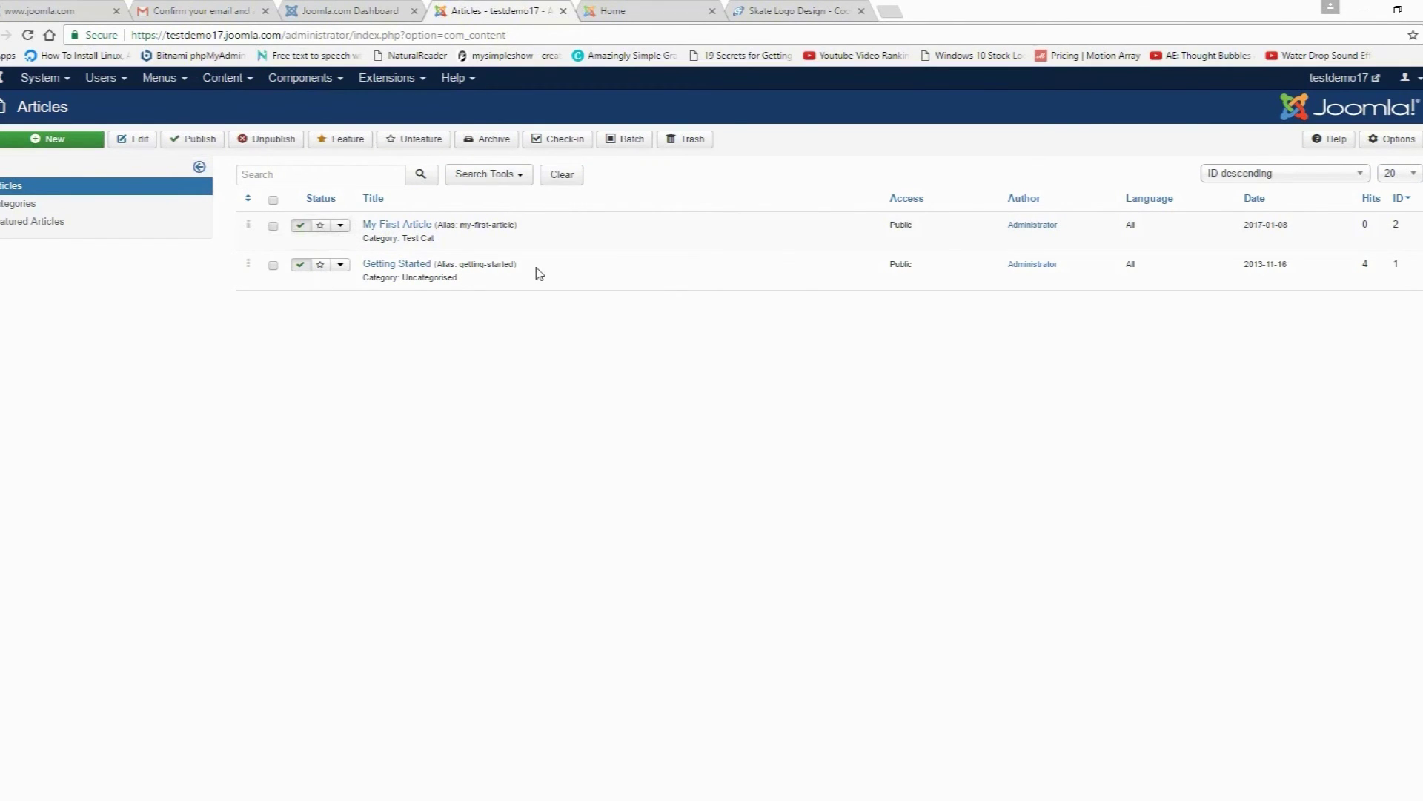
pyautogui.click(639, 10)
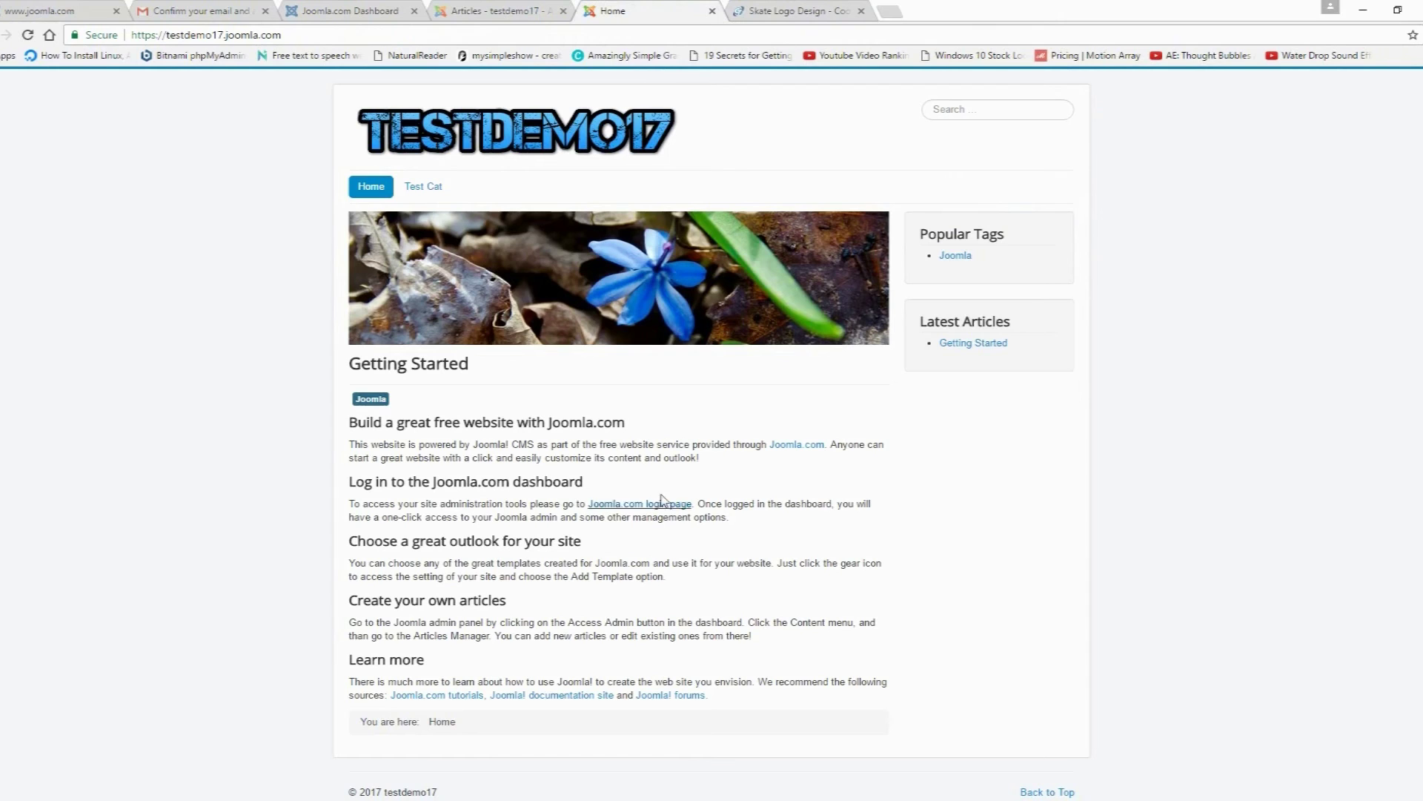
pyautogui.click(477, 13)
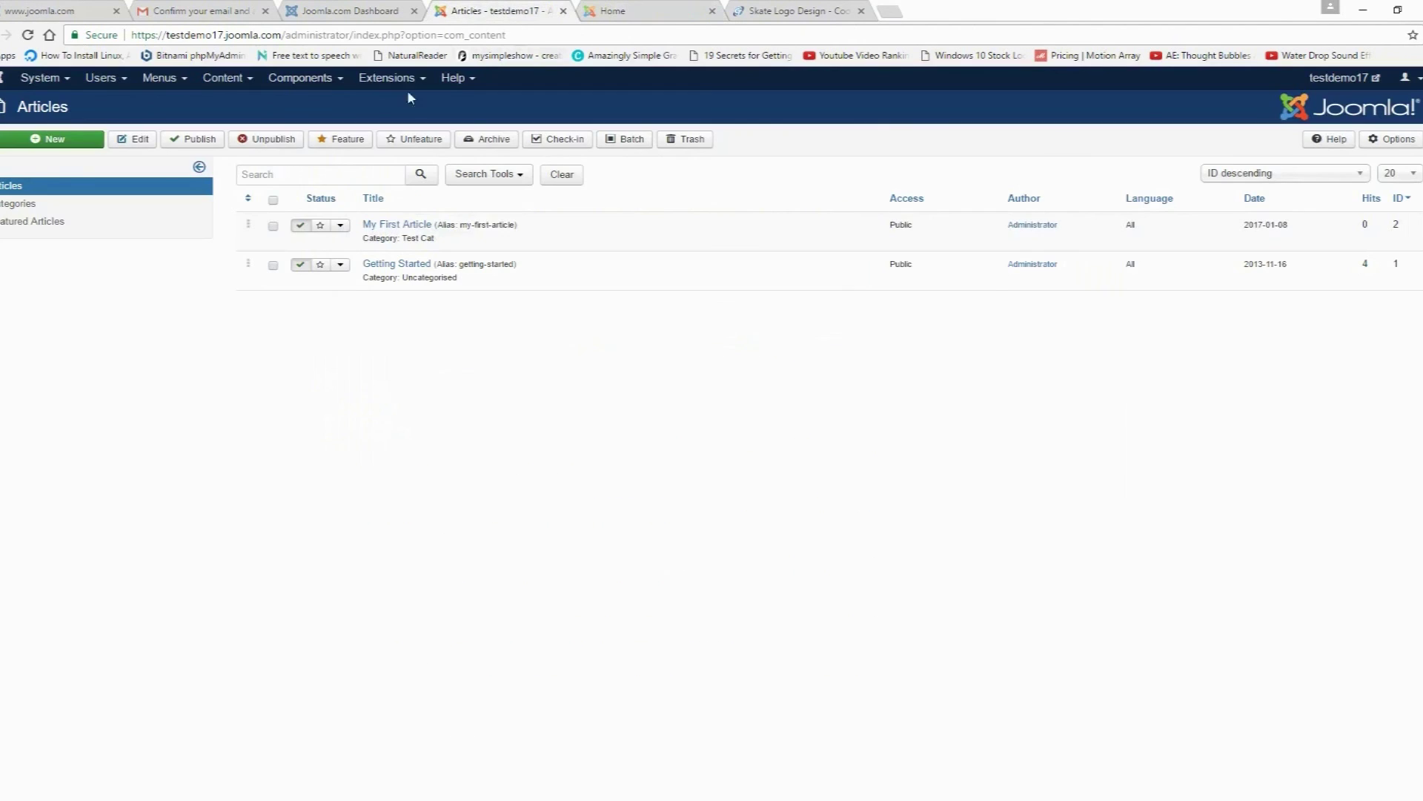
pyautogui.click(300, 265)
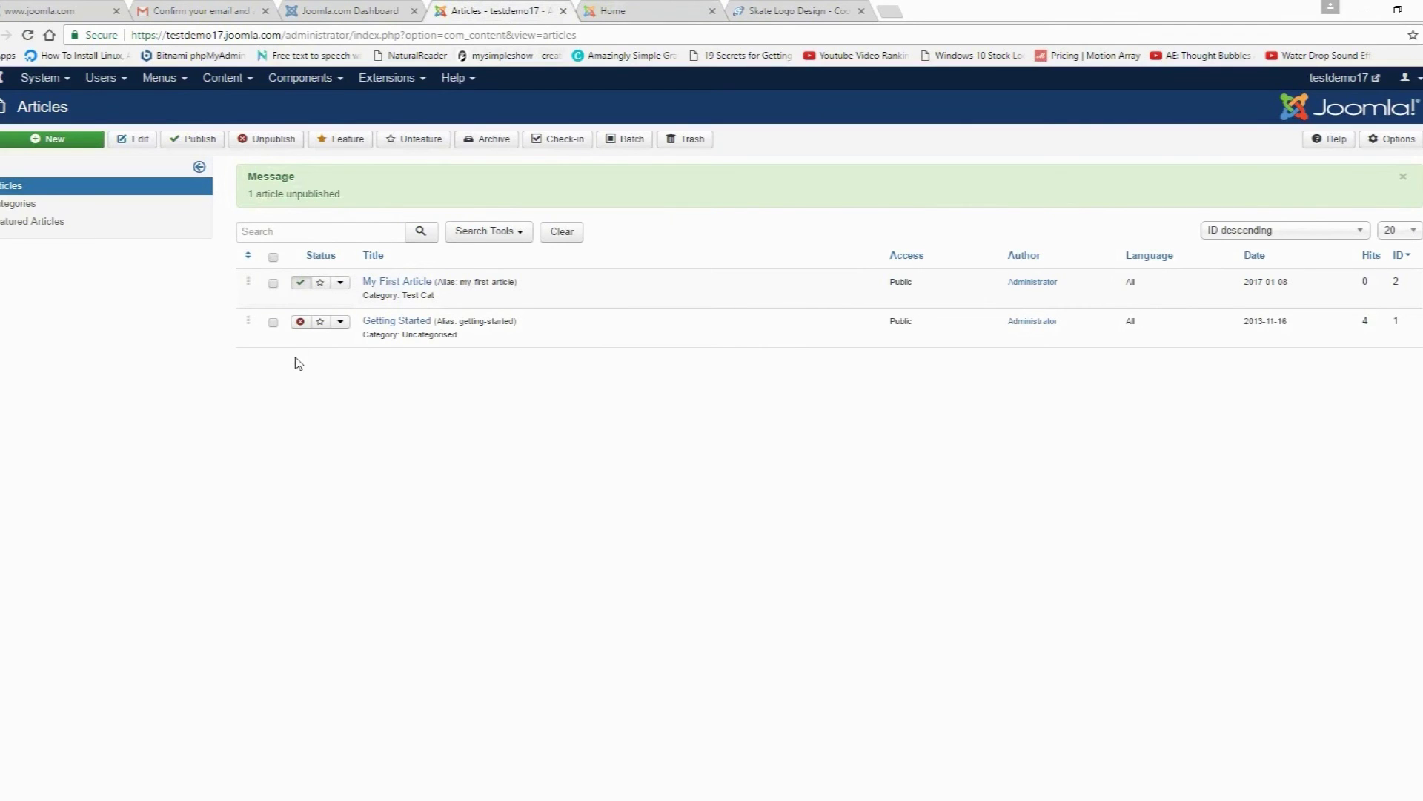
pyautogui.click(620, 12)
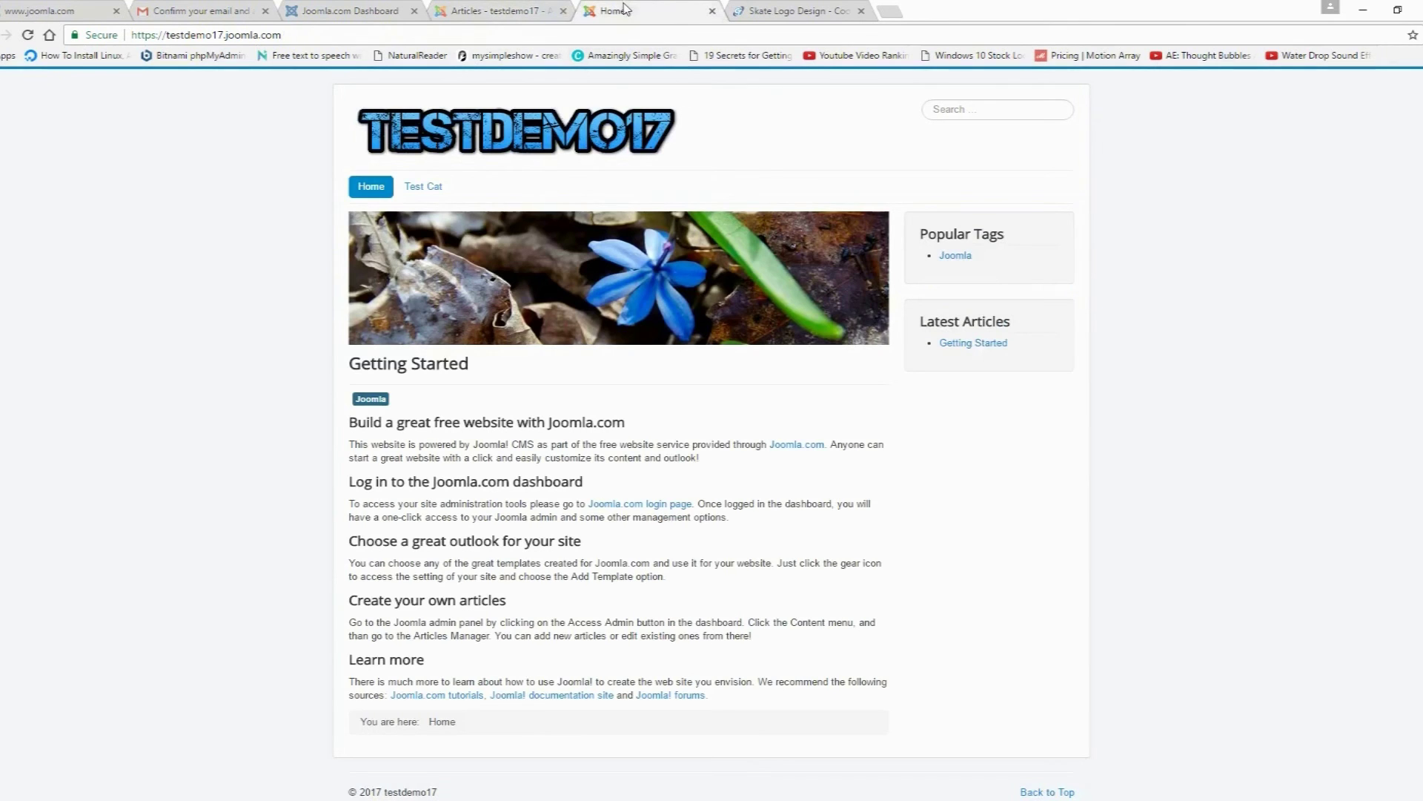
pyautogui.click(27, 35)
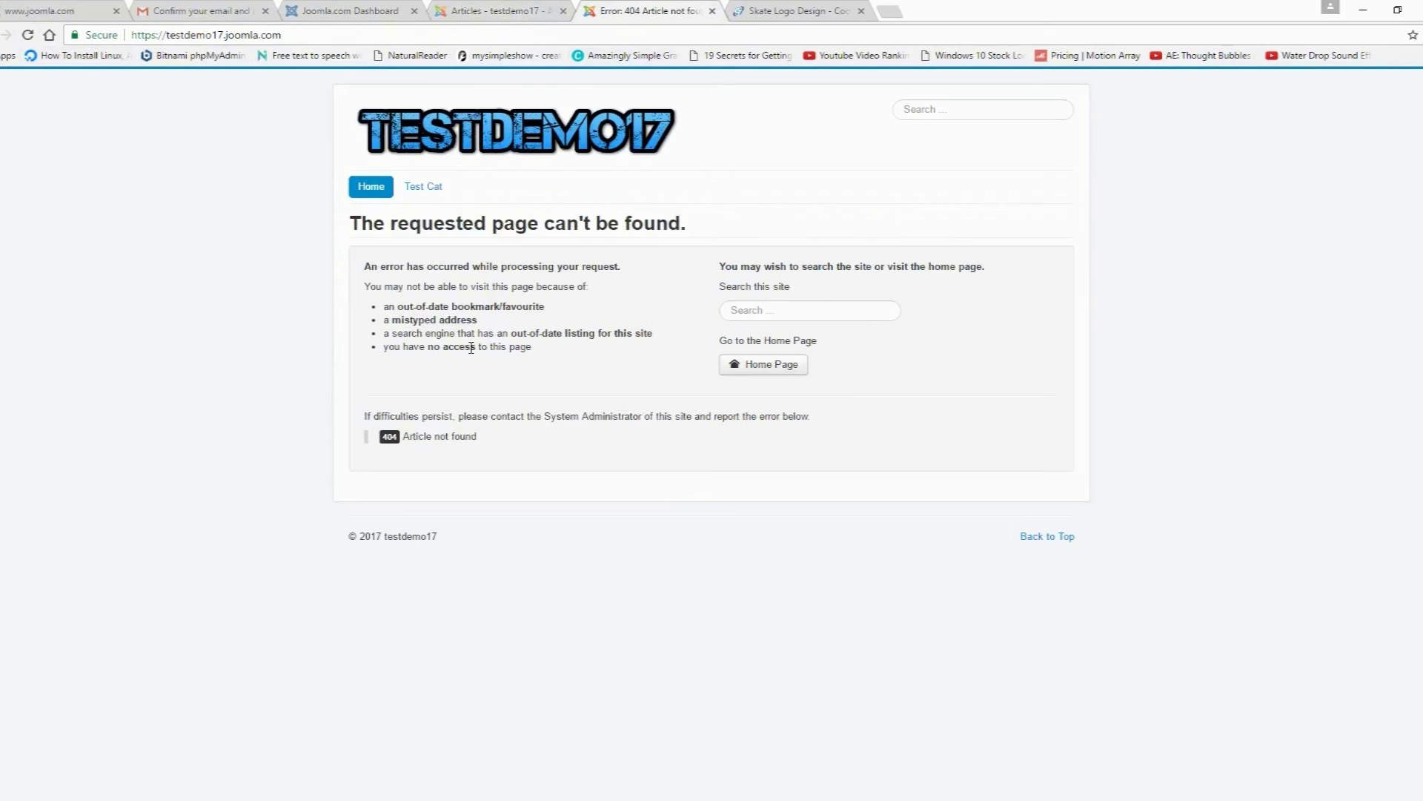
pyautogui.click(424, 191)
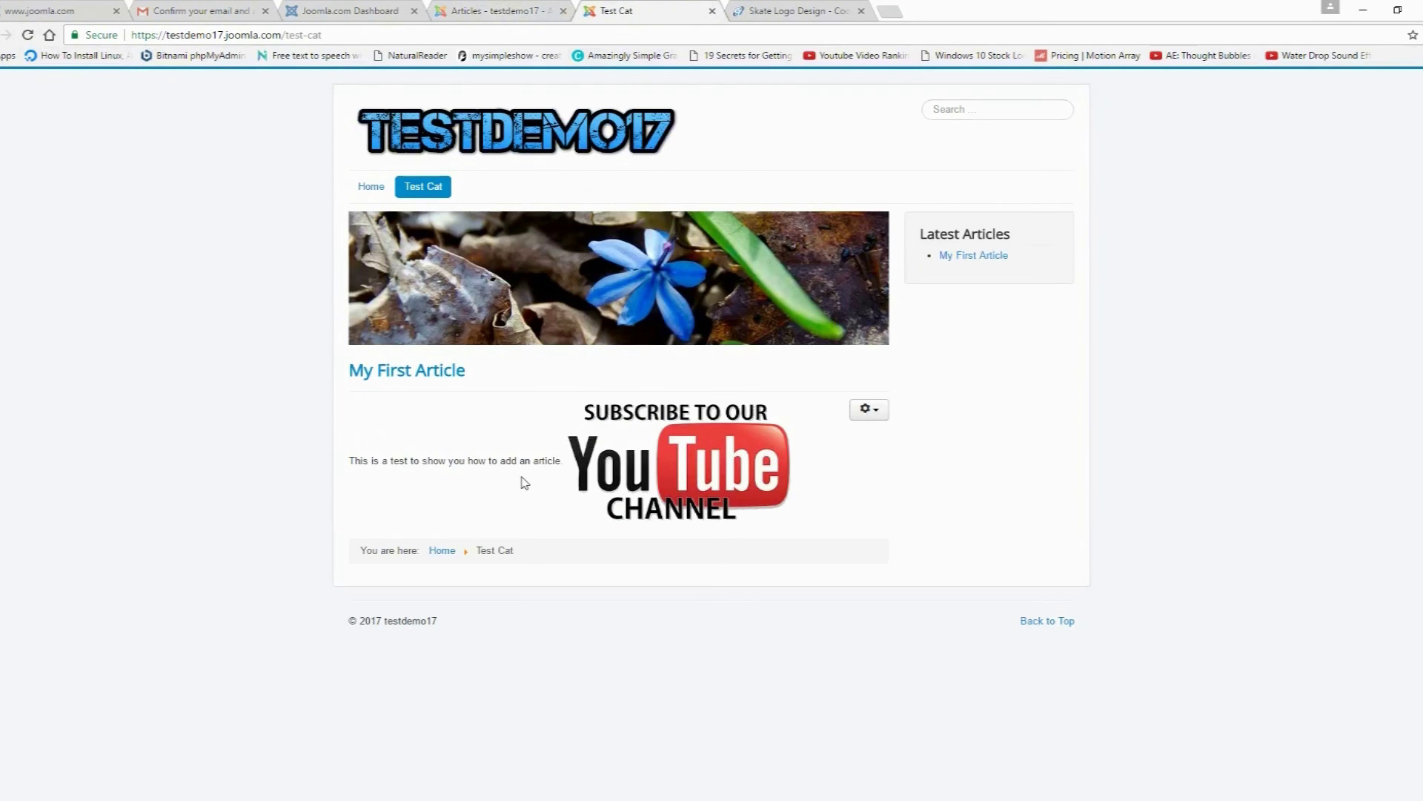
pyautogui.click(478, 11)
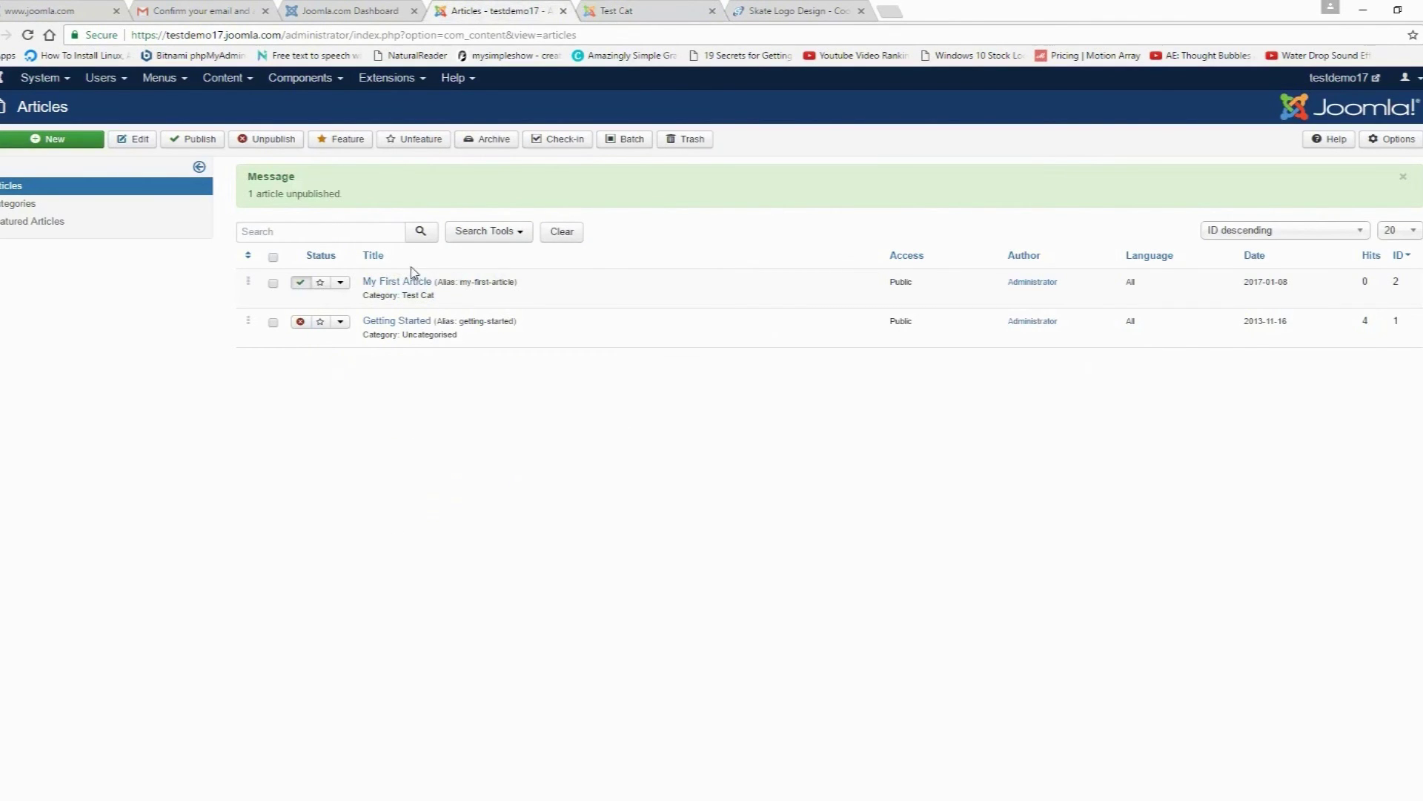
# Step: Make Test Cat the default home page in Main Menu and check it on the live site
pyautogui.click(163, 78)
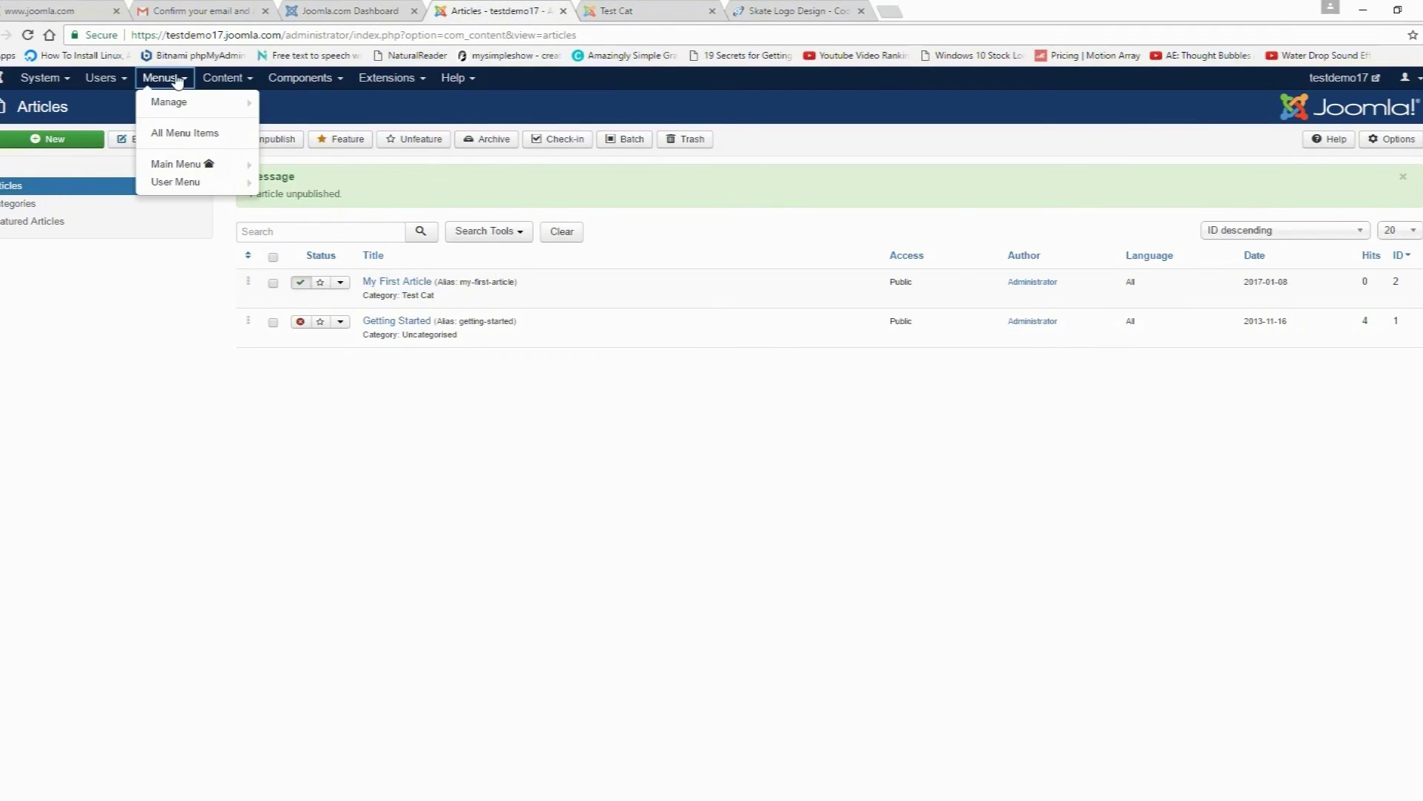
pyautogui.click(181, 167)
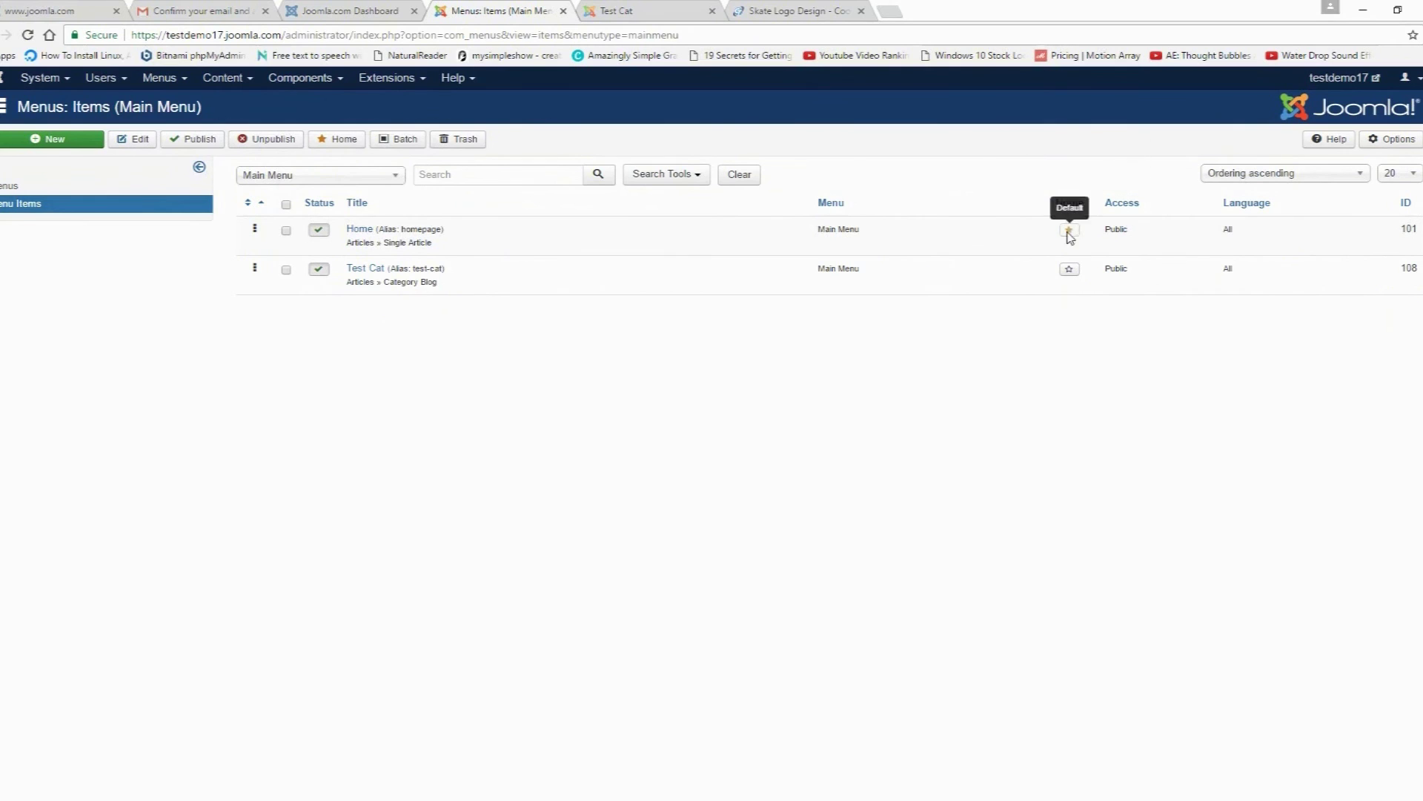
pyautogui.click(1069, 269)
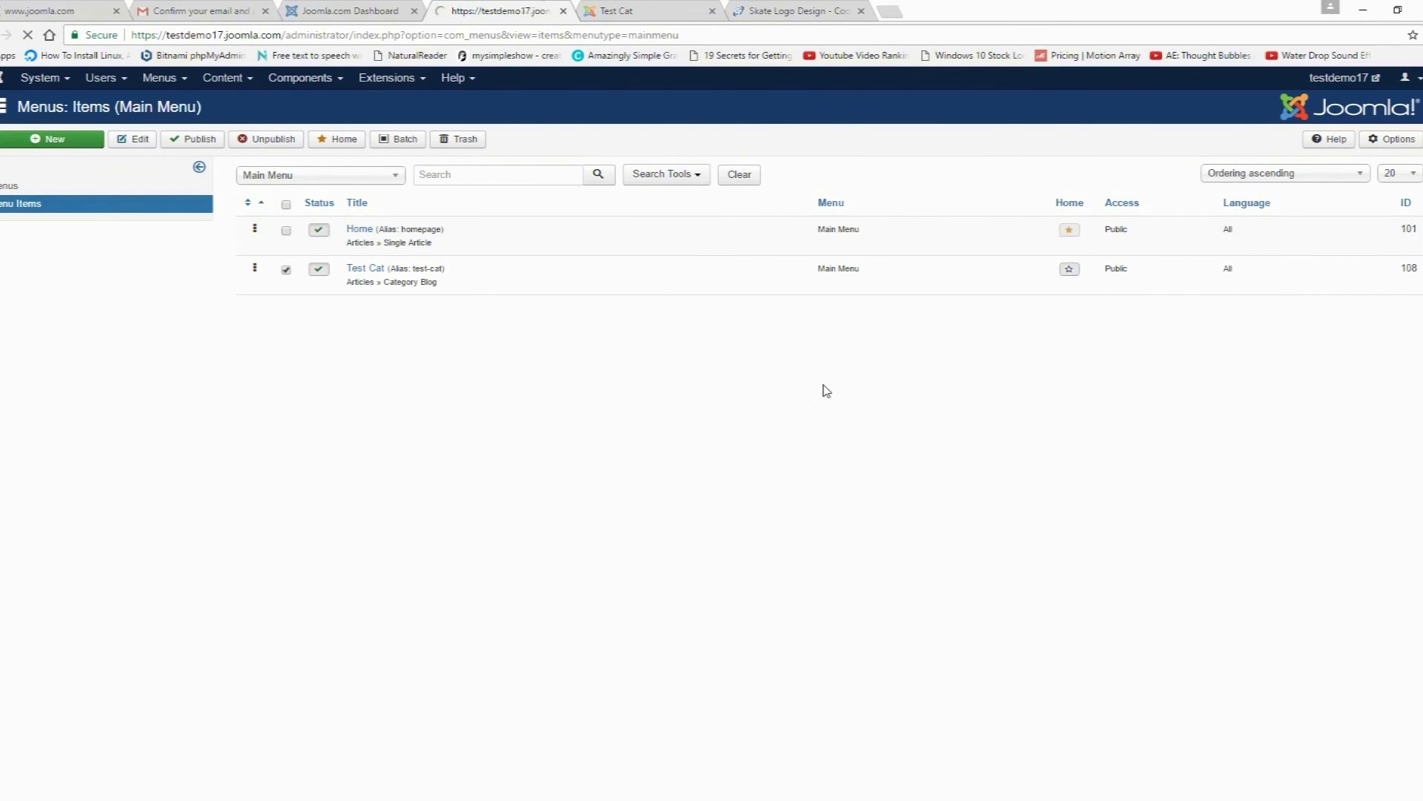
pyautogui.click(602, 13)
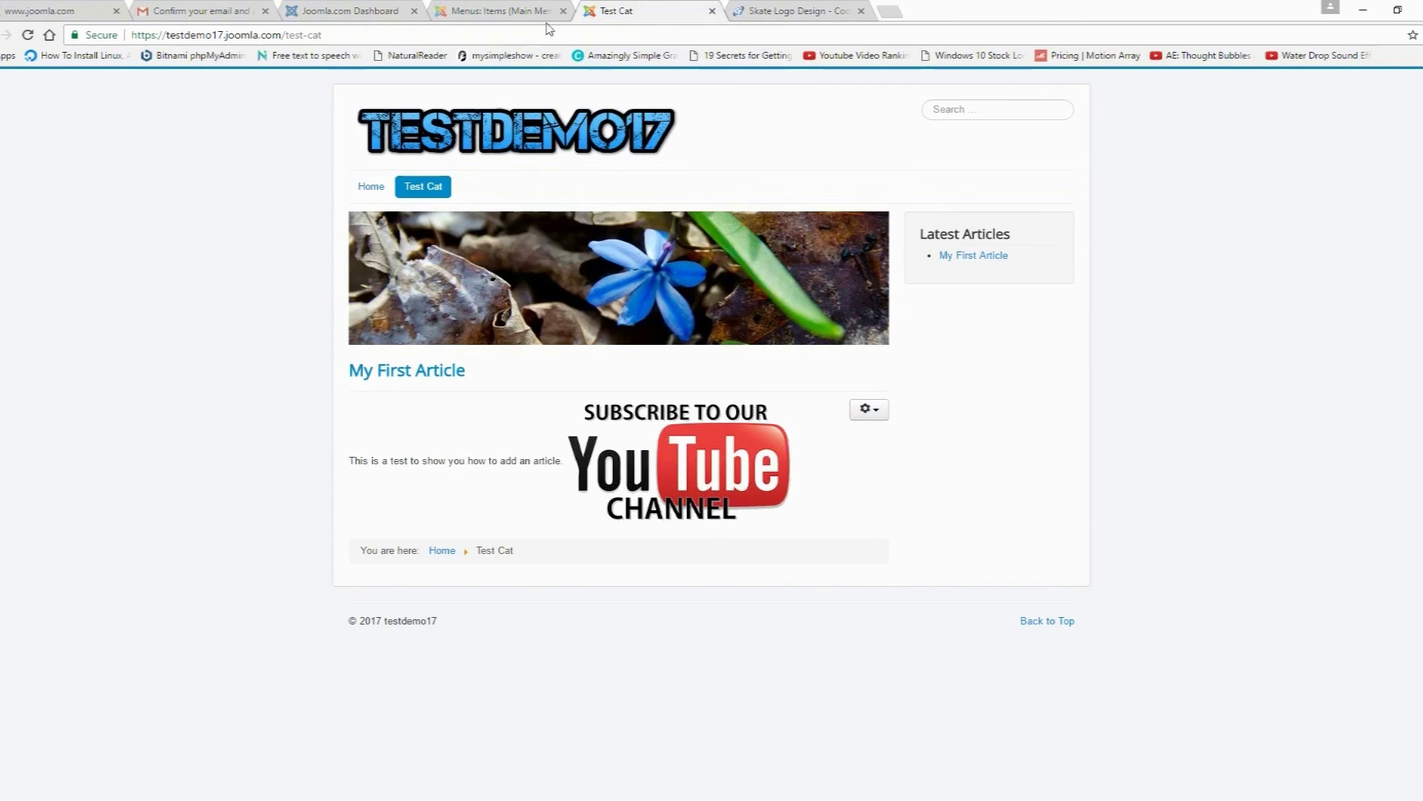
pyautogui.click(28, 35)
pyautogui.click(368, 187)
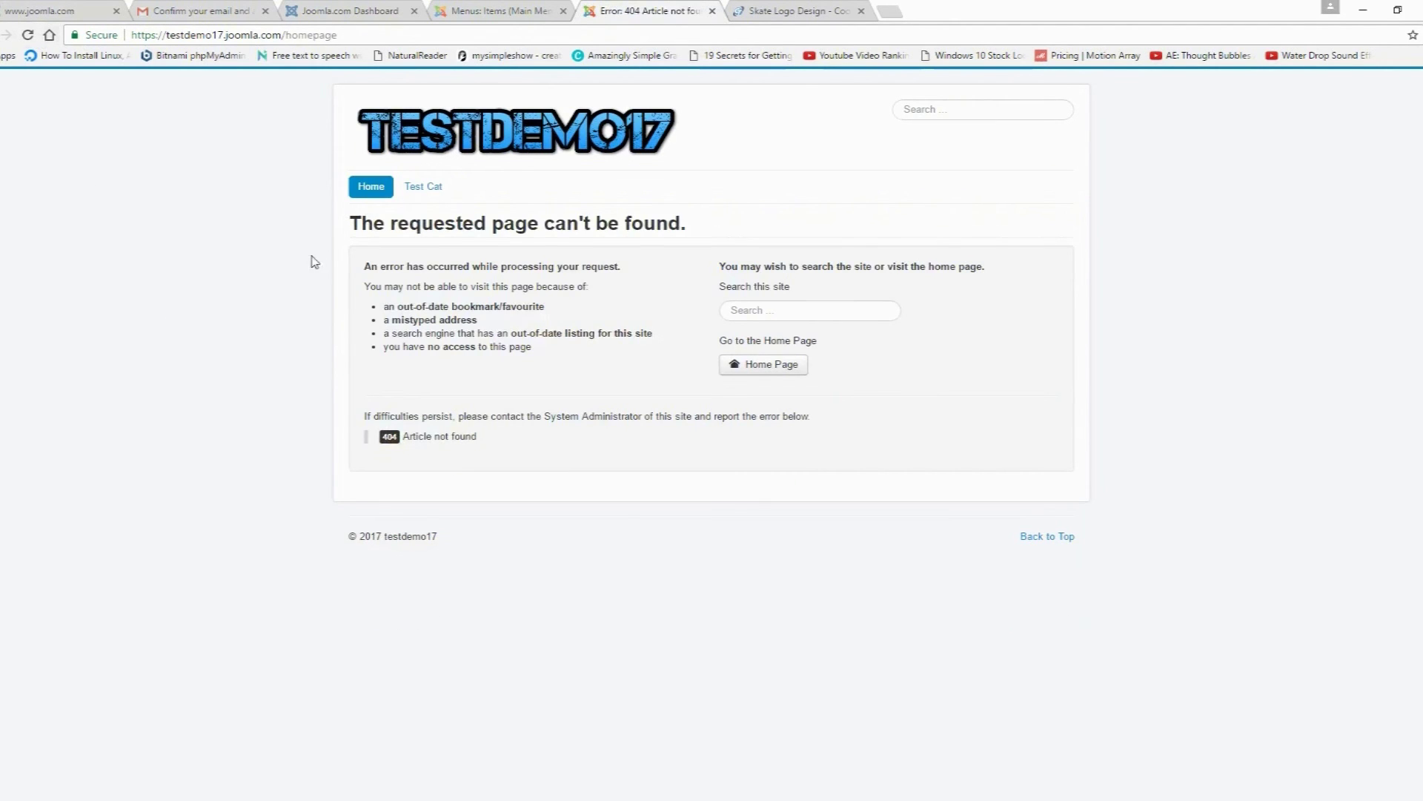
pyautogui.click(525, 141)
pyautogui.click(368, 187)
pyautogui.click(519, 141)
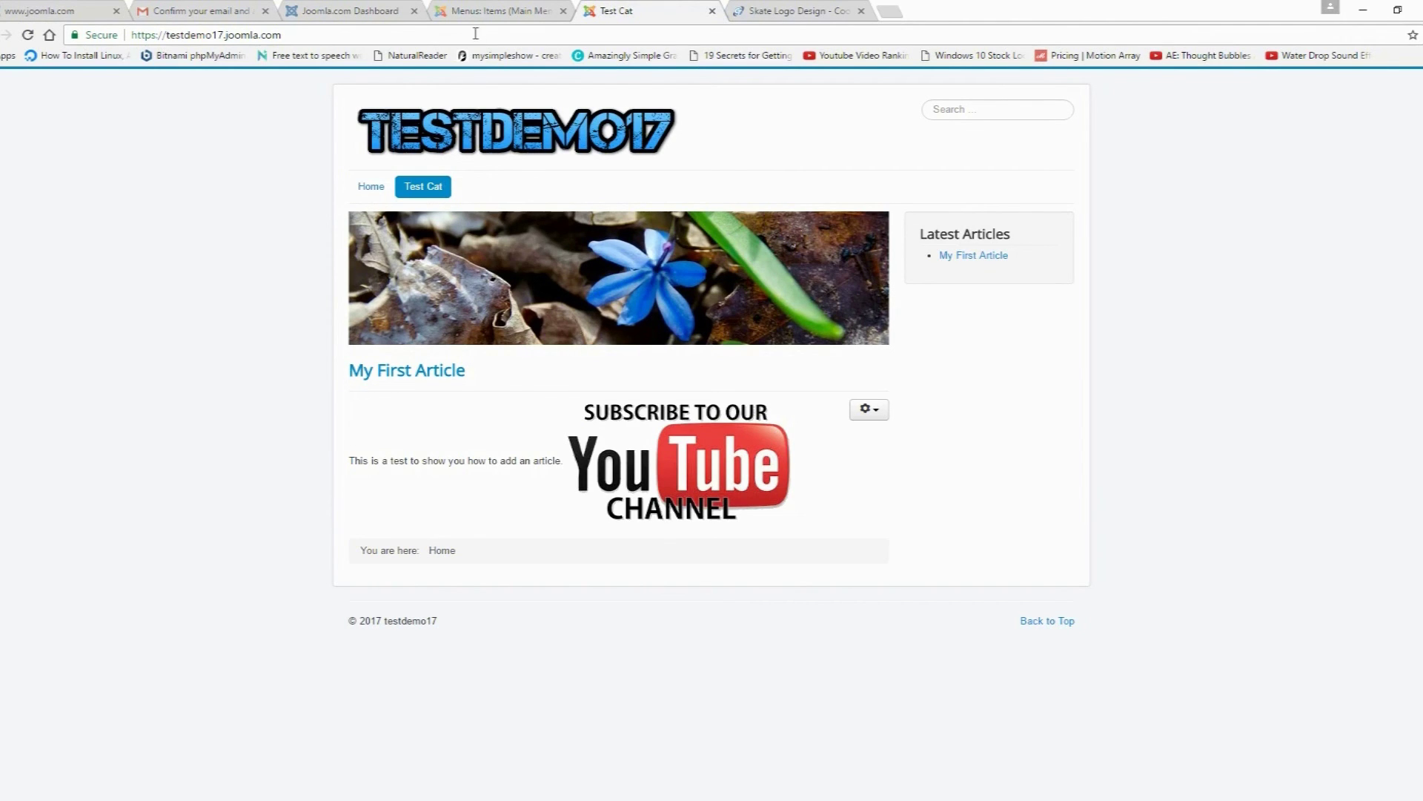
# Step: Unpublish the old Home menu item and reload the site to confirm it's gone
pyautogui.click(480, 11)
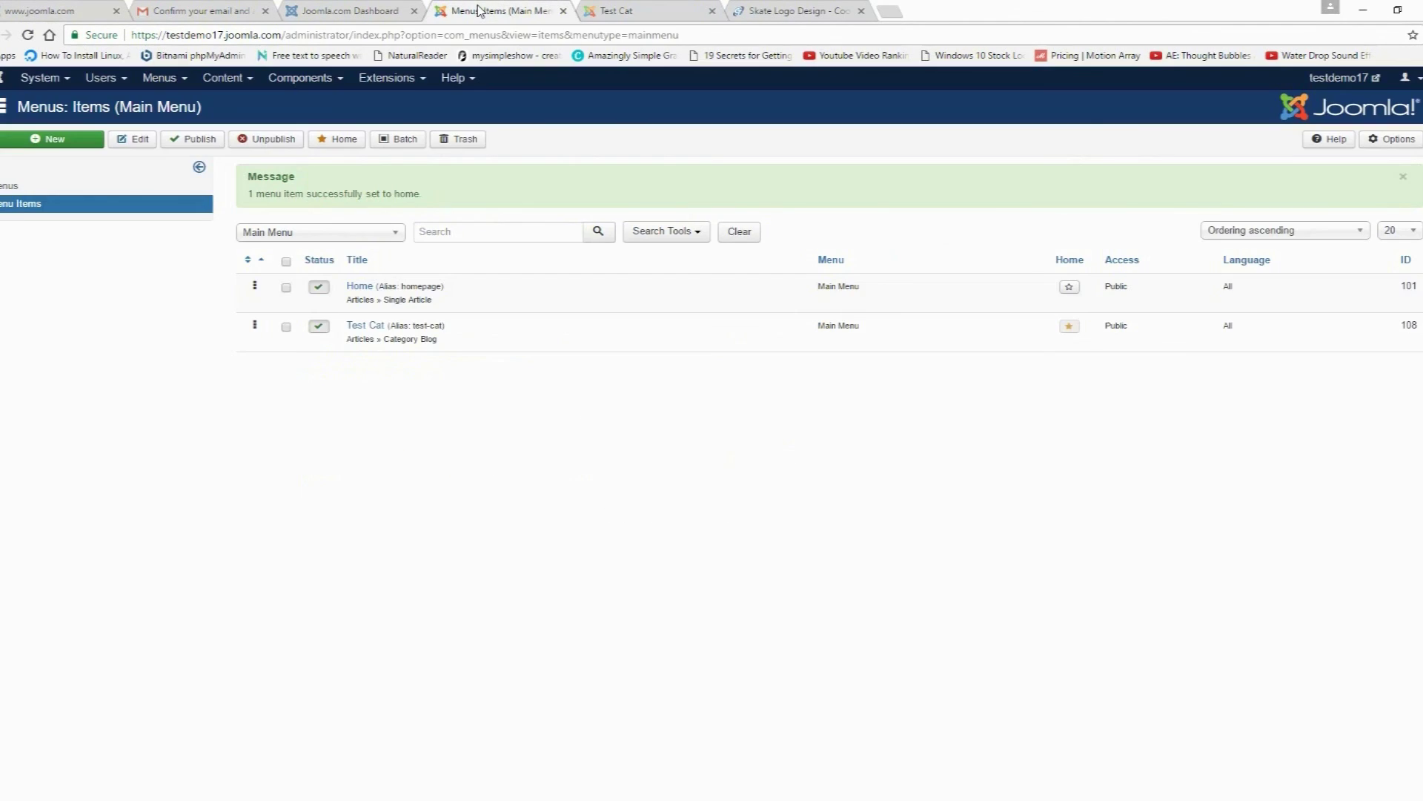
pyautogui.click(318, 289)
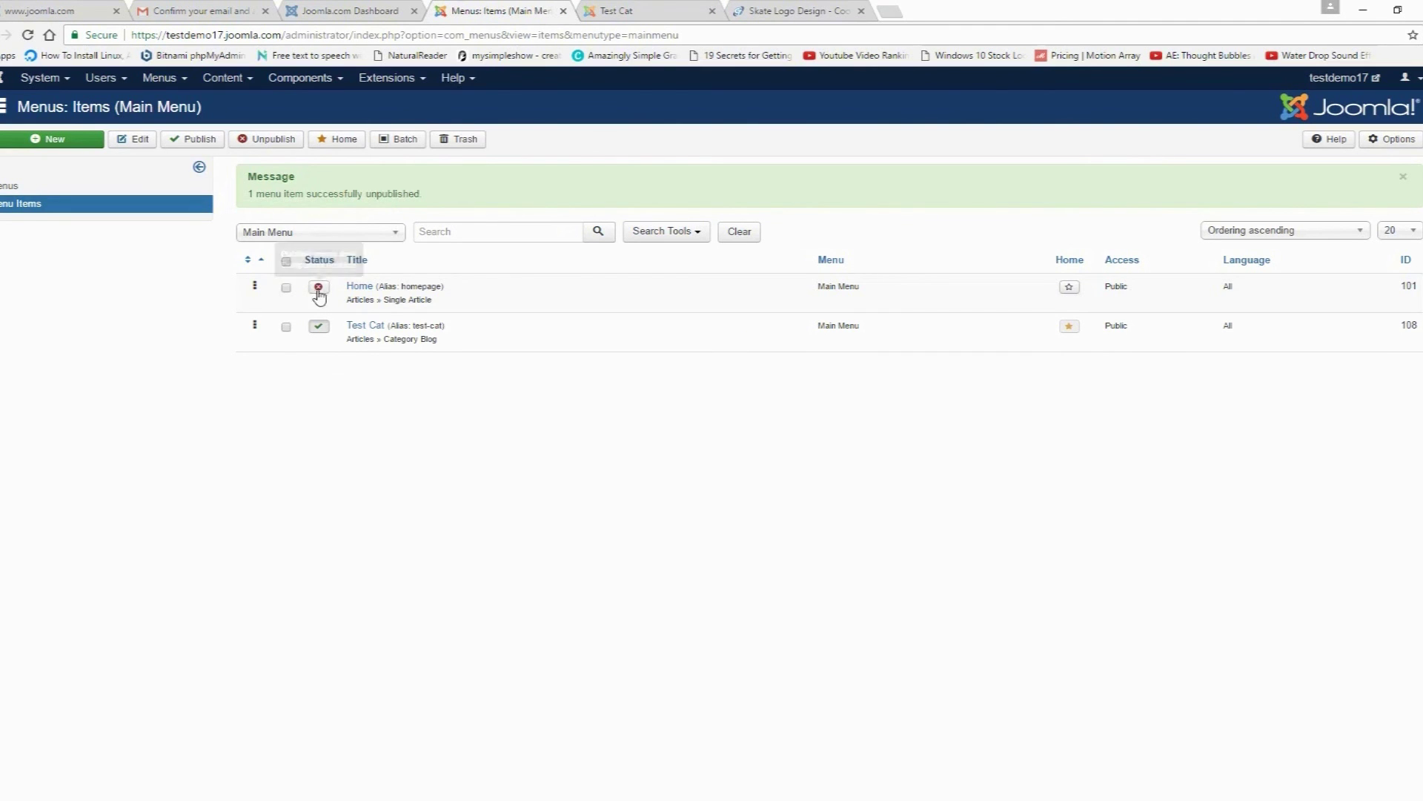
pyautogui.click(619, 11)
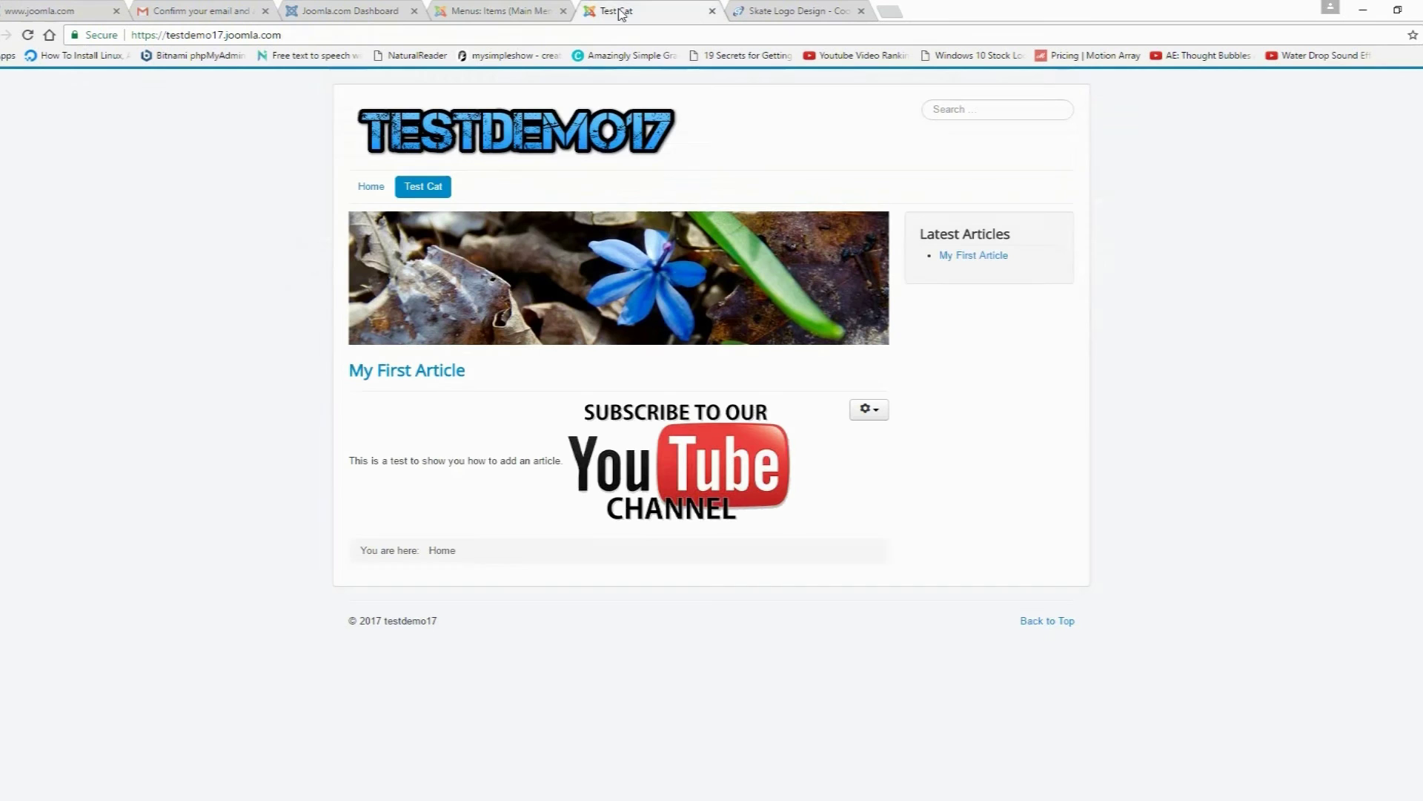
pyautogui.click(28, 35)
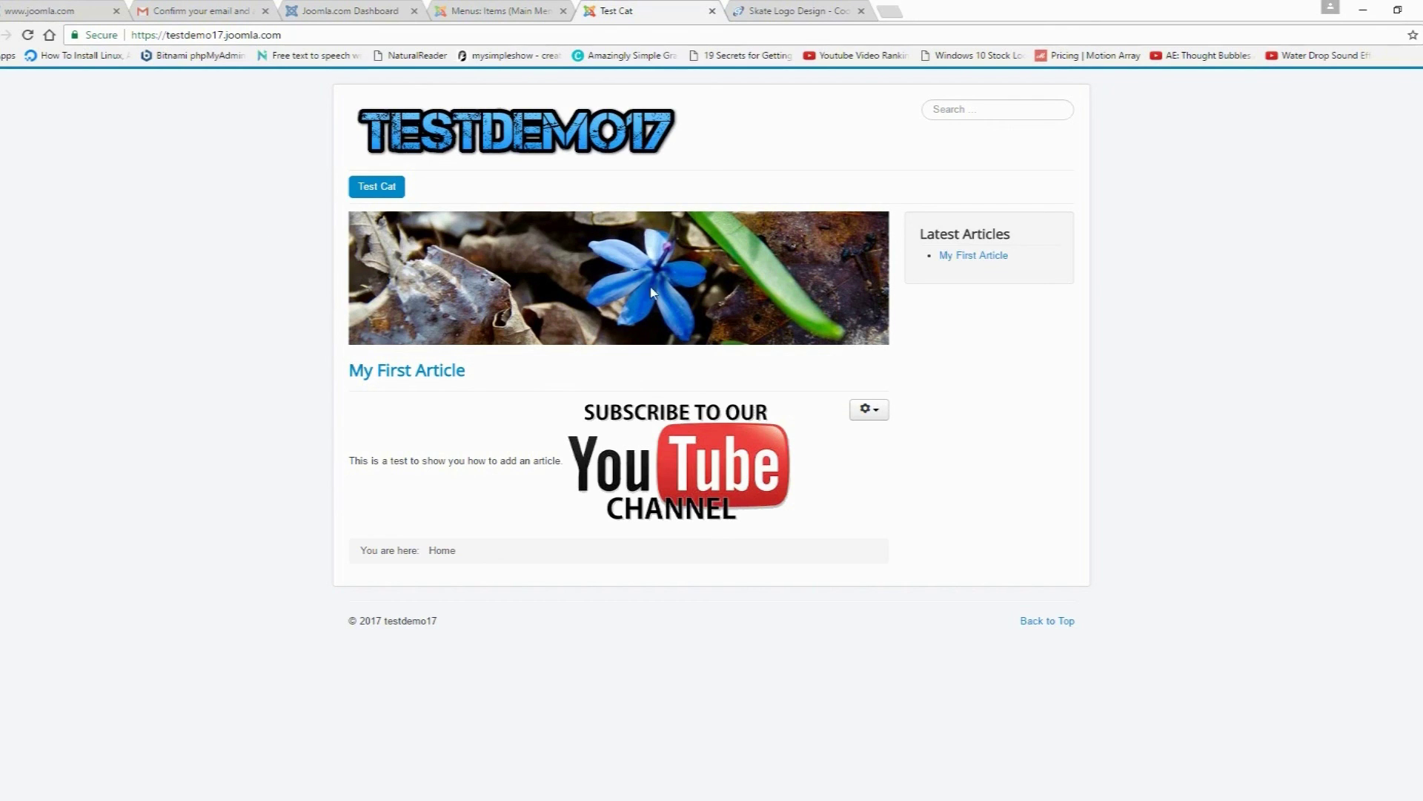
# Step: Open the Image Module from the Modules manager to check its position, then close it unchanged
pyautogui.click(482, 19)
pyautogui.click(239, 98)
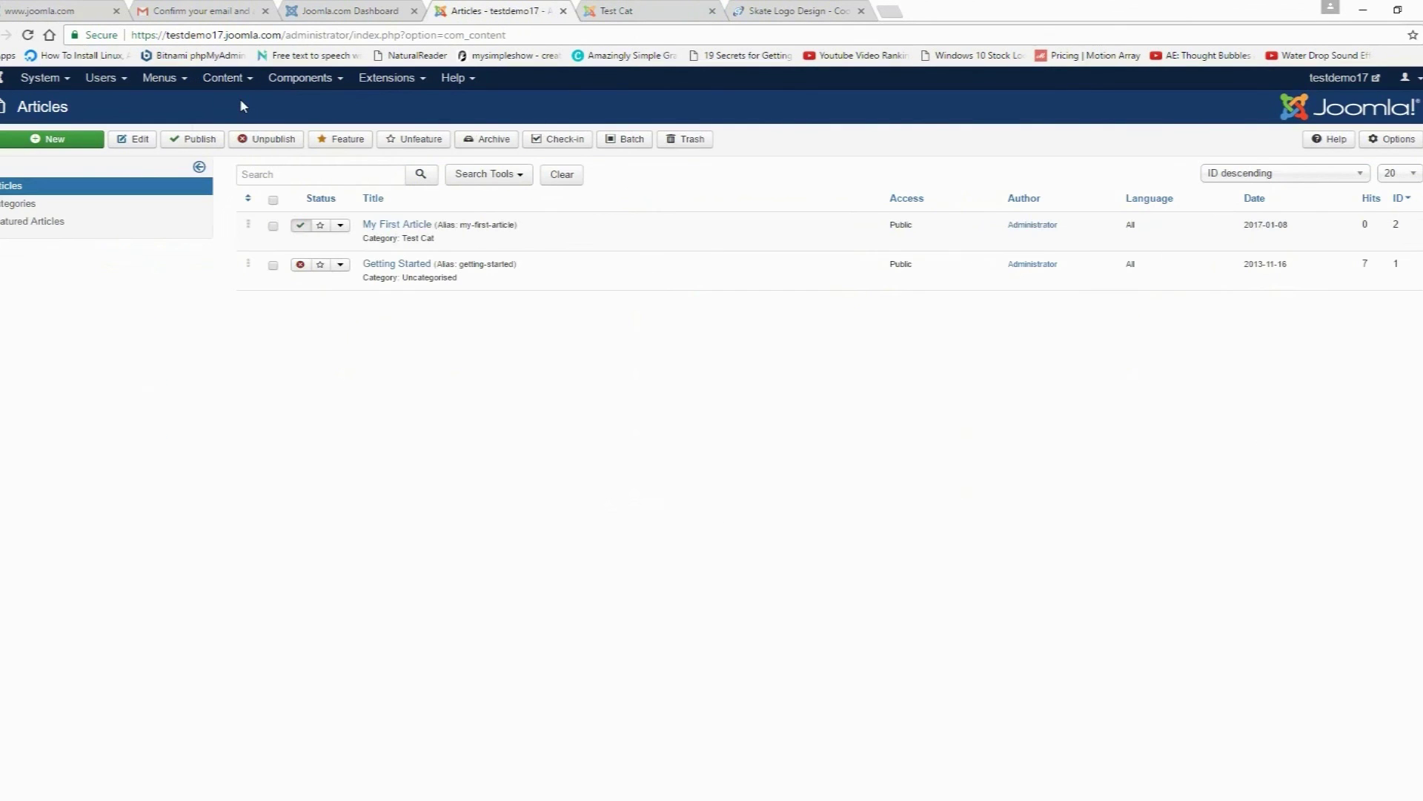
pyautogui.moveTo(424, 85)
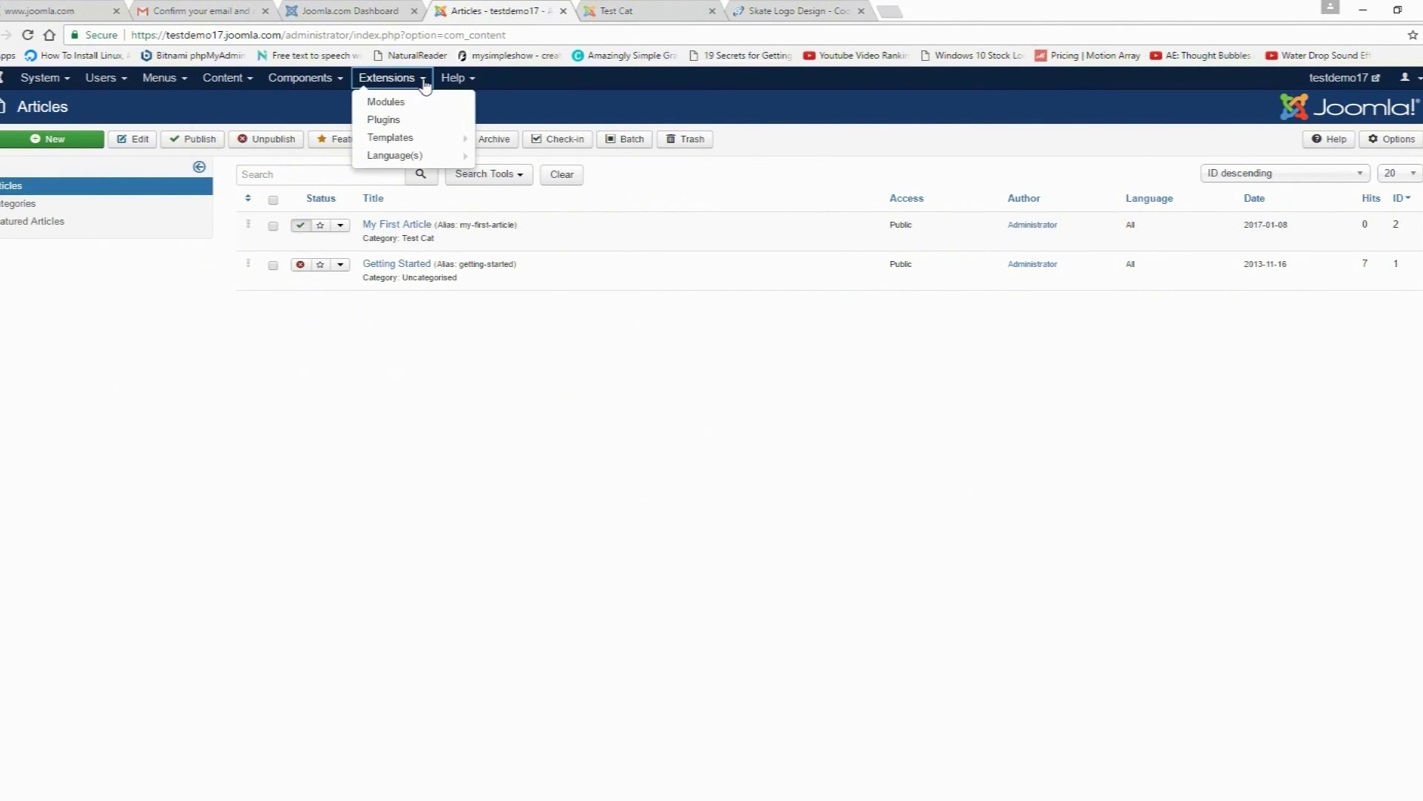
pyautogui.click(407, 101)
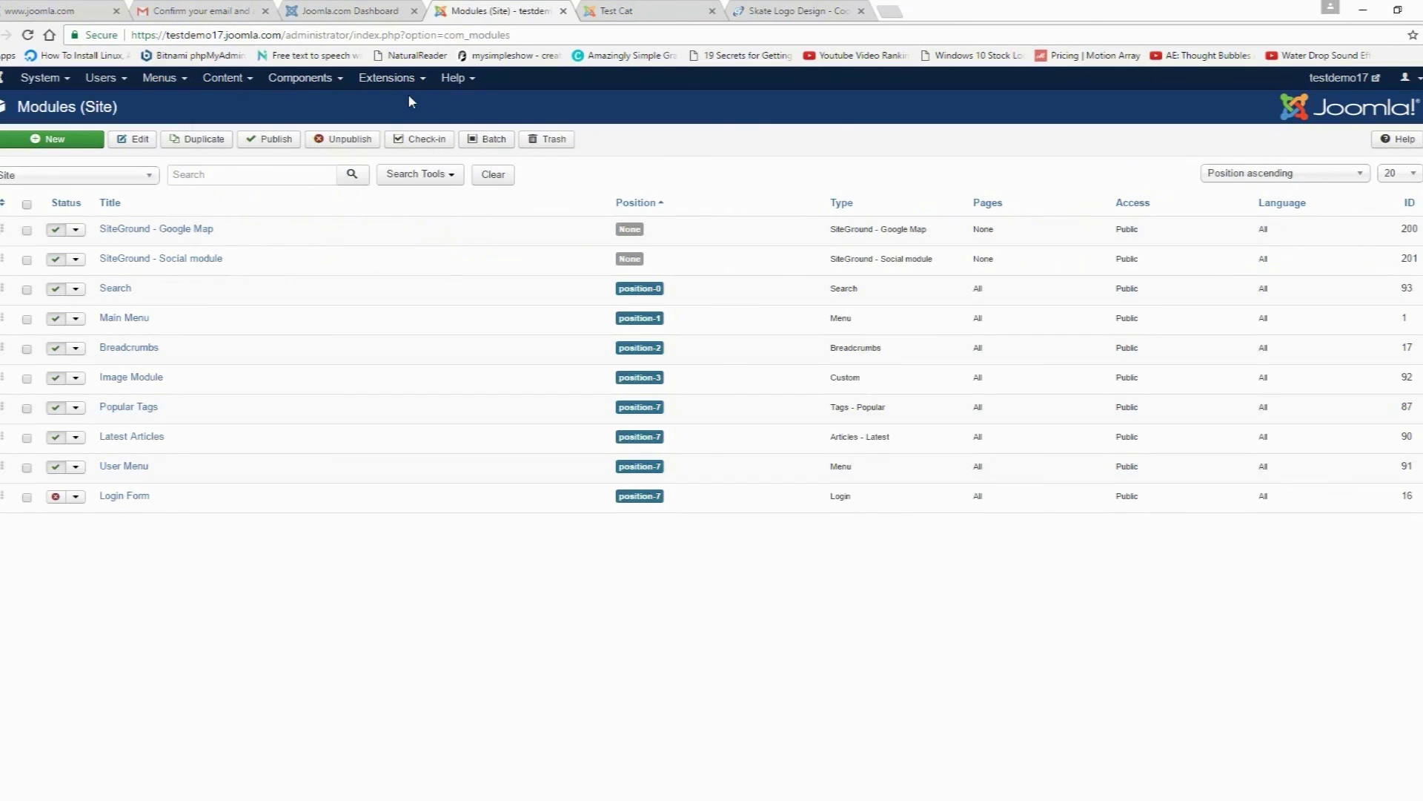
pyautogui.click(137, 377)
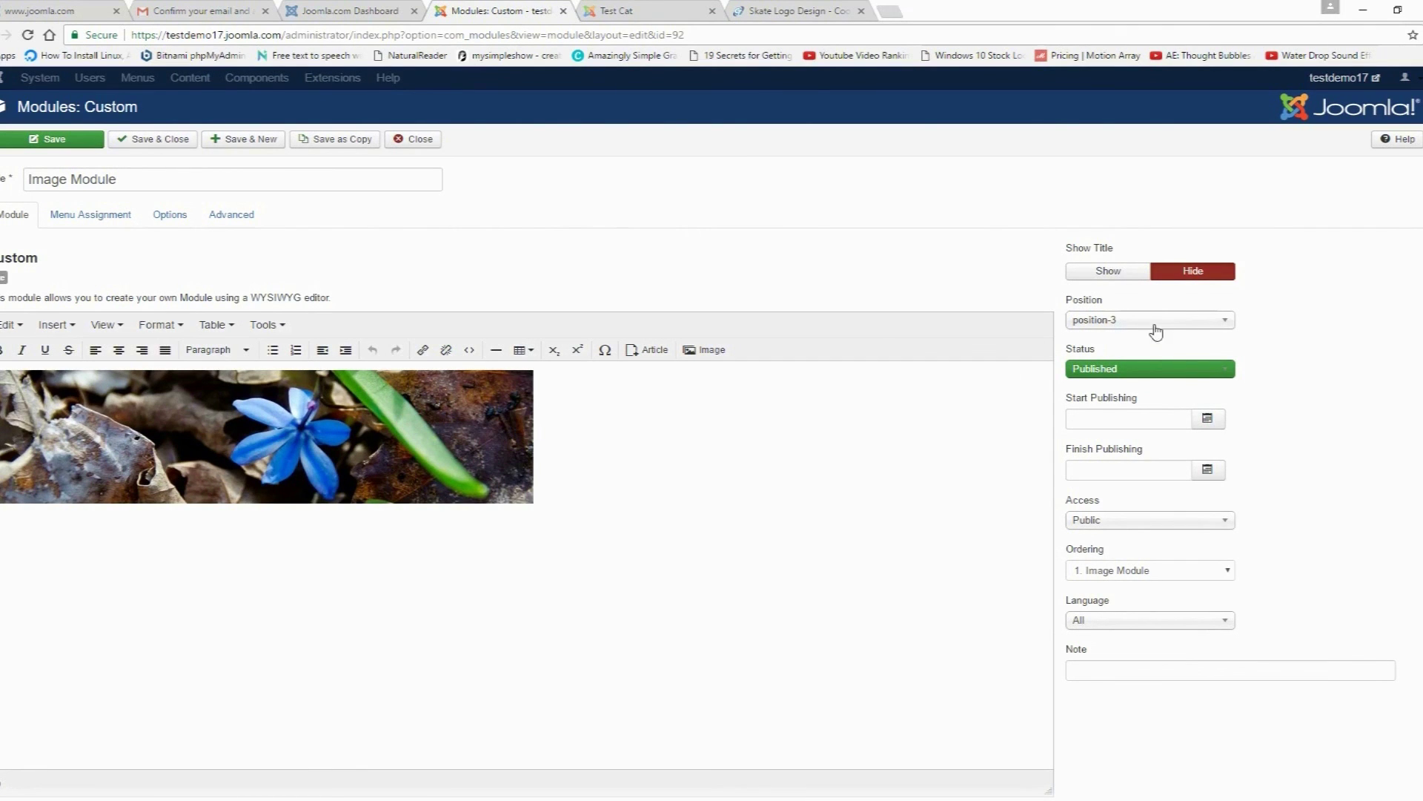
pyautogui.click(1179, 325)
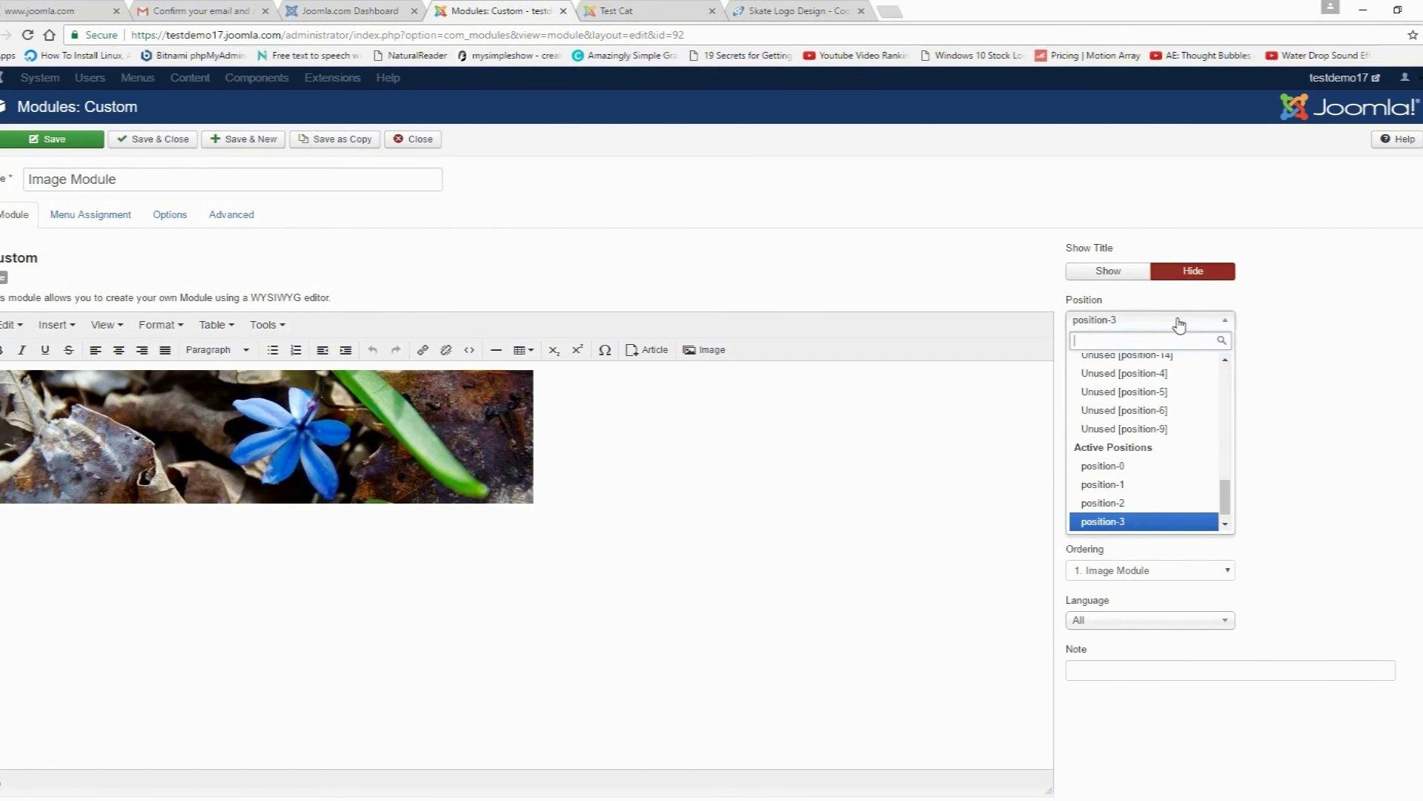
pyautogui.moveTo(1227, 510)
pyautogui.mouseDown()
pyautogui.moveTo(1227, 373)
pyautogui.moveTo(1227, 513)
pyautogui.moveTo(1227, 485)
pyautogui.mouseUp()
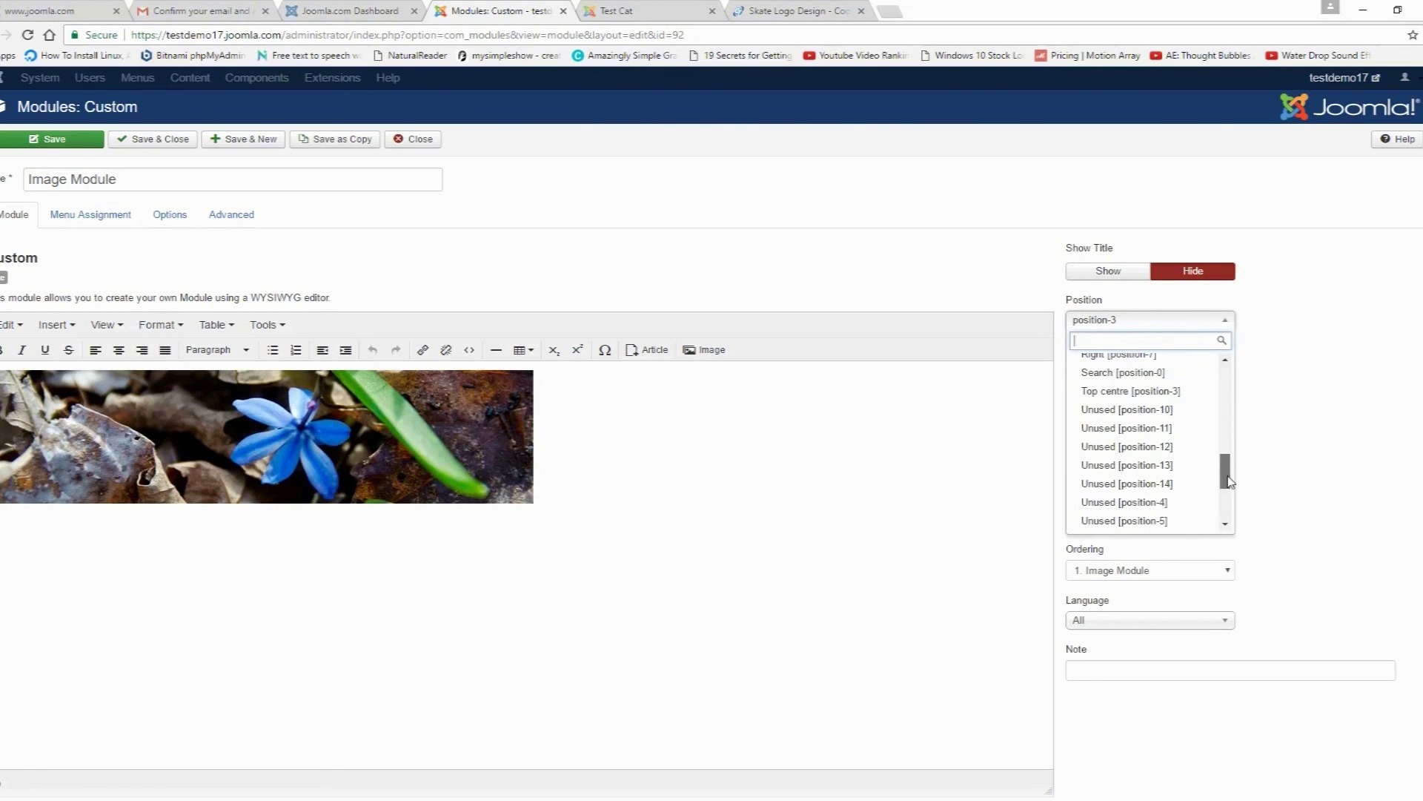
pyautogui.click(623, 270)
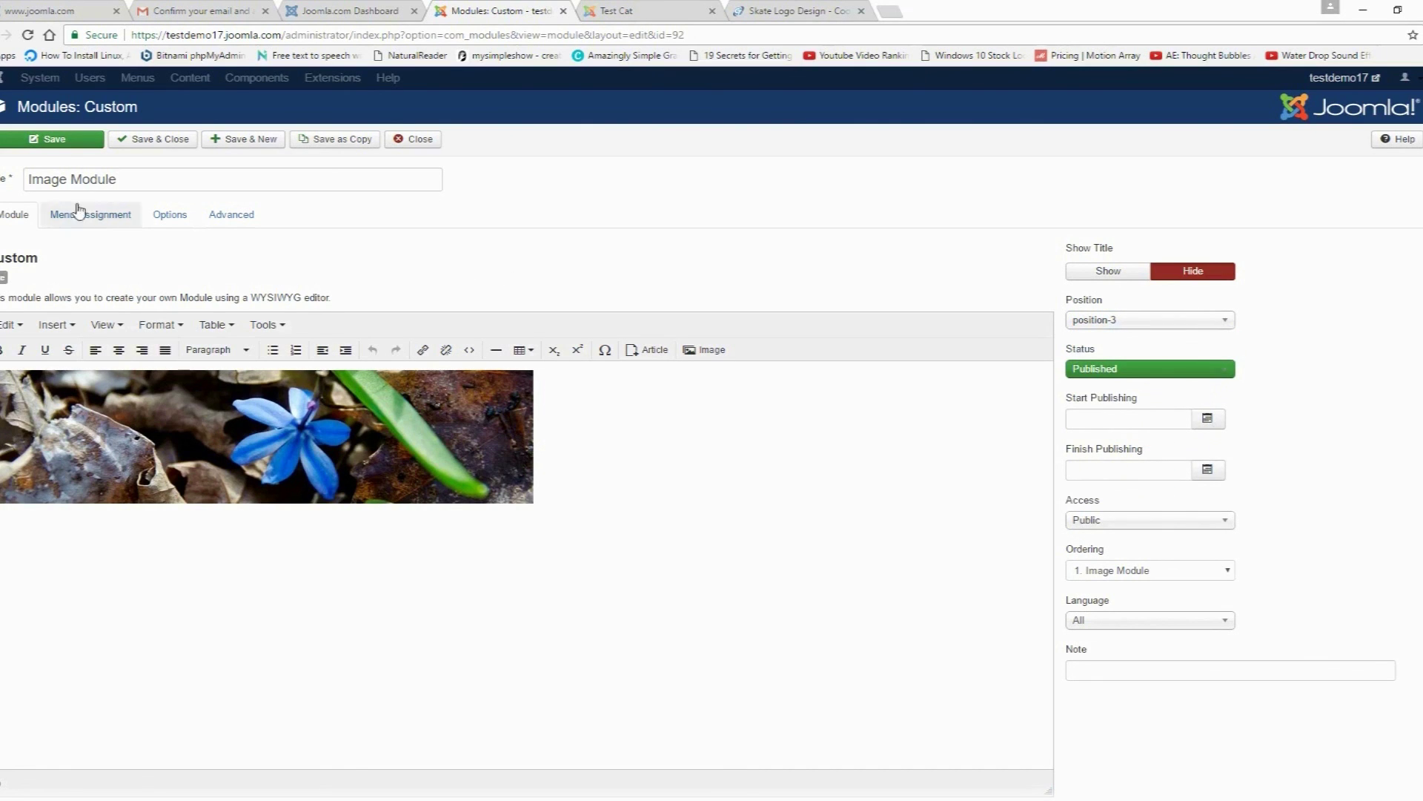
pyautogui.click(407, 140)
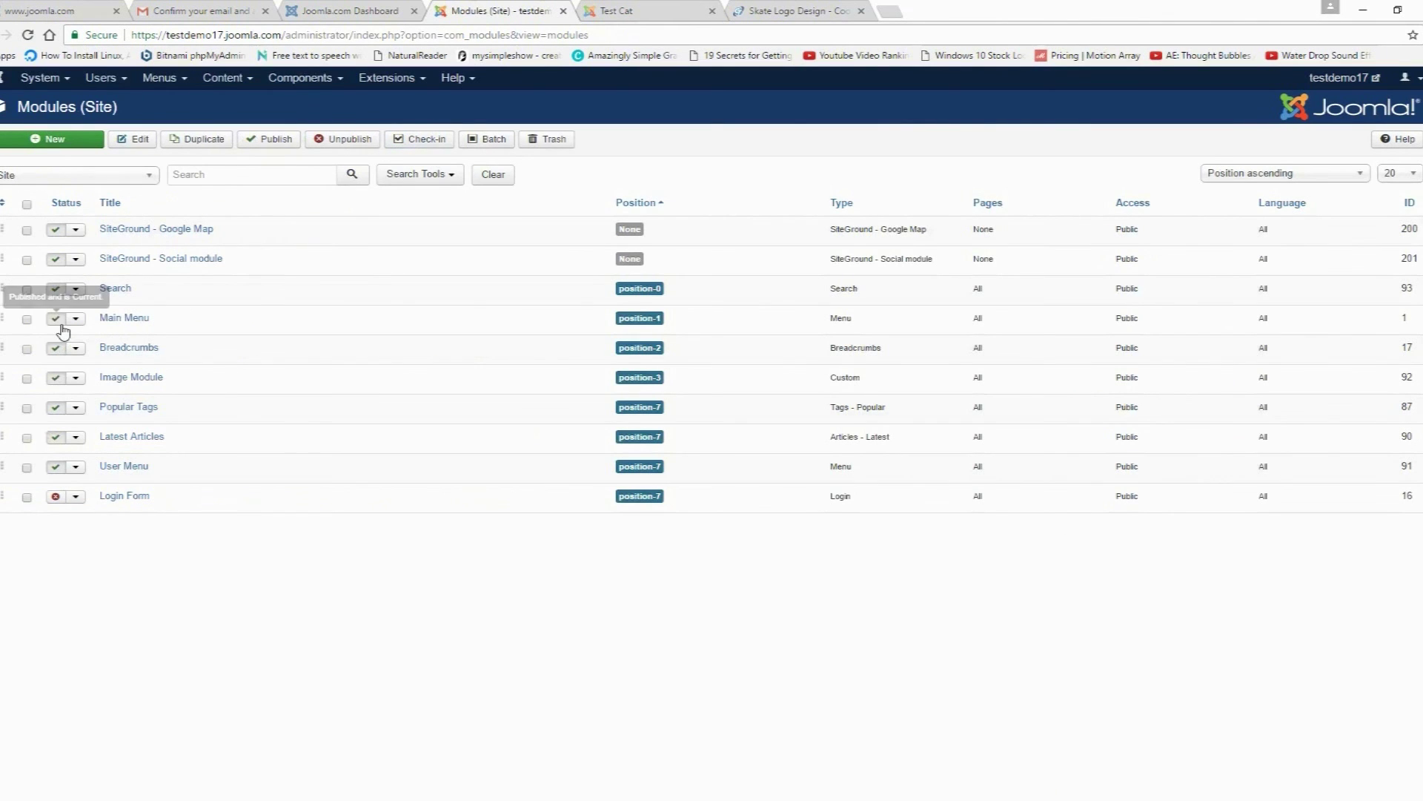
# Step: Unpublish the Image Module and reload the live site to confirm the banner is gone
pyautogui.click(55, 378)
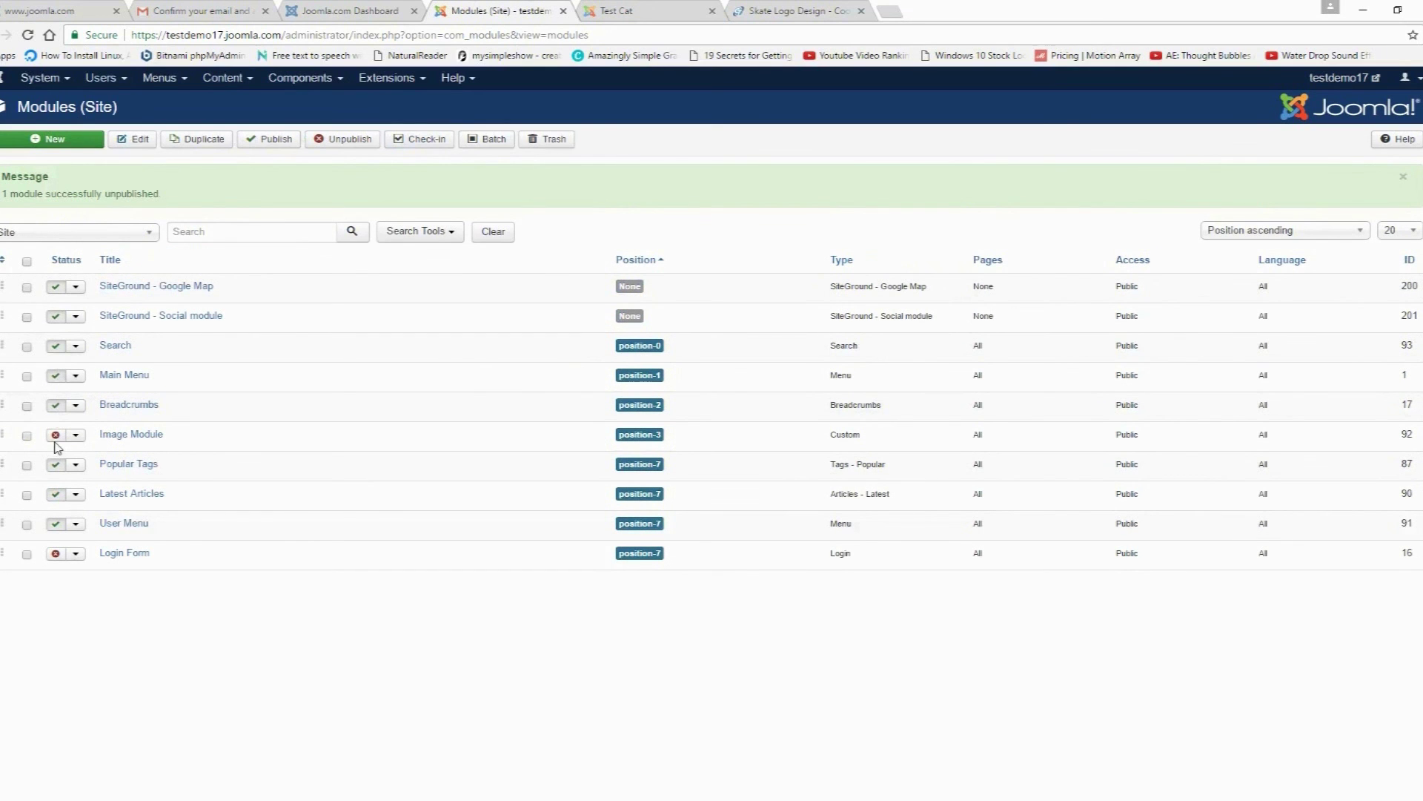
pyautogui.click(619, 11)
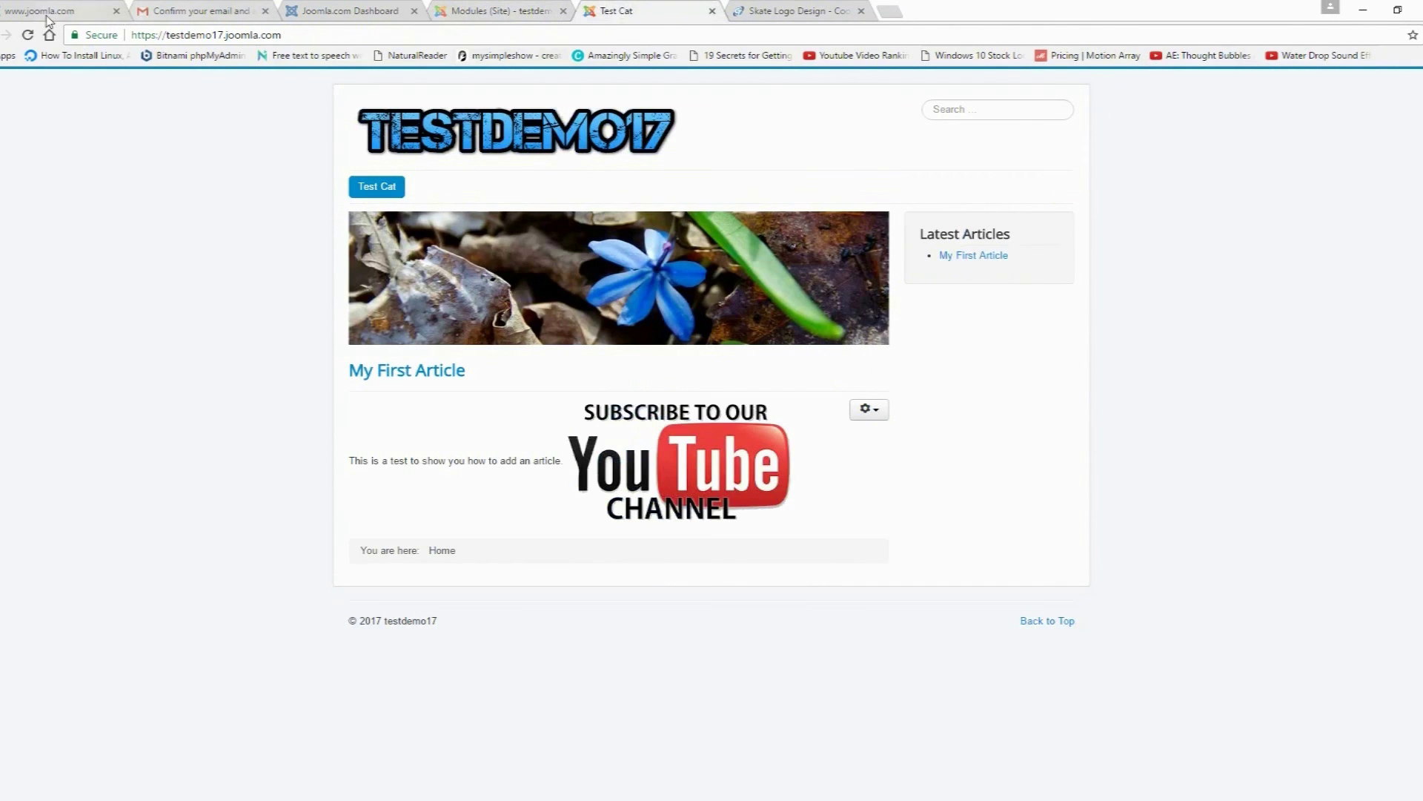
pyautogui.click(28, 35)
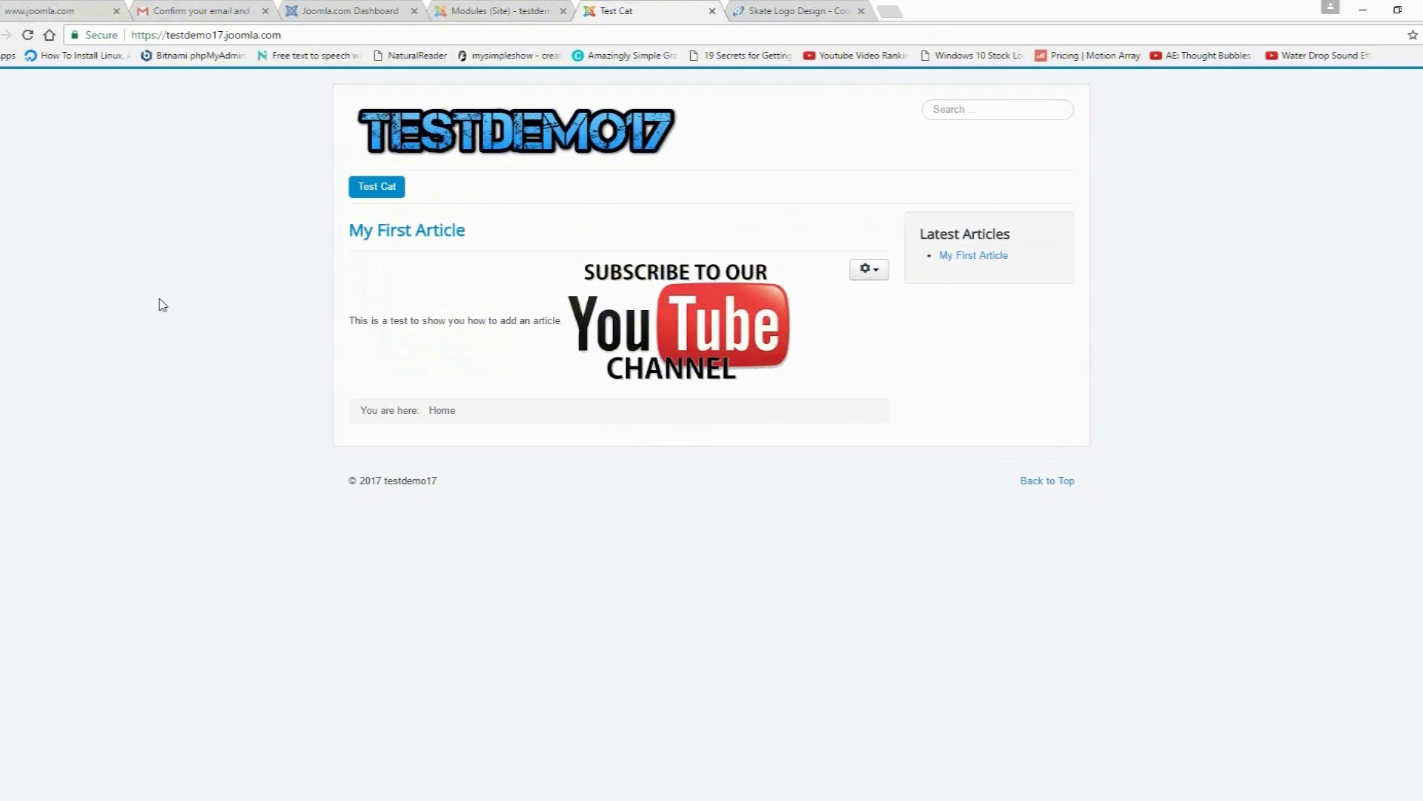